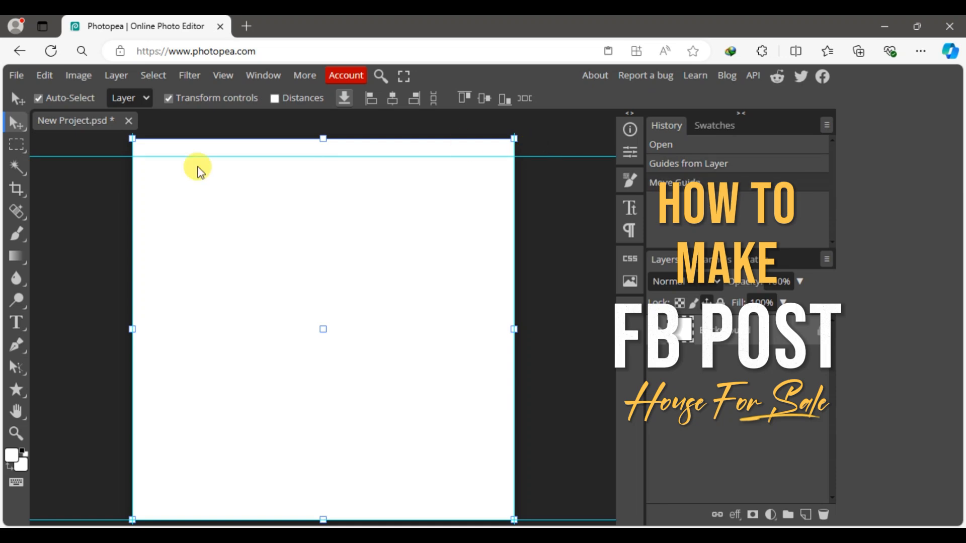
# Step: Move the left, right and bottom guides slightly inside the canvas edges to form an even margin
pyautogui.moveTo(135, 193); pyautogui.dragTo(154, 194)
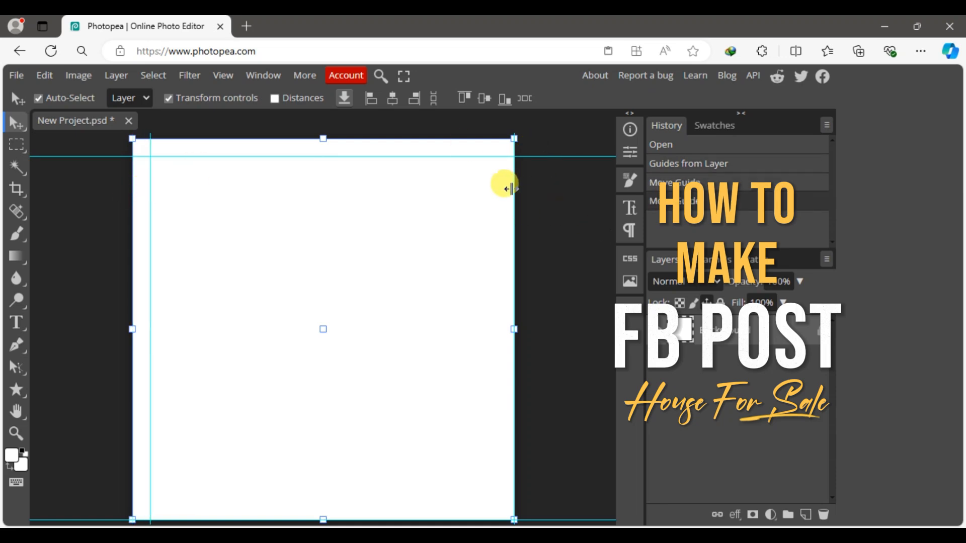
pyautogui.moveTo(509, 189); pyautogui.dragTo(496, 189)
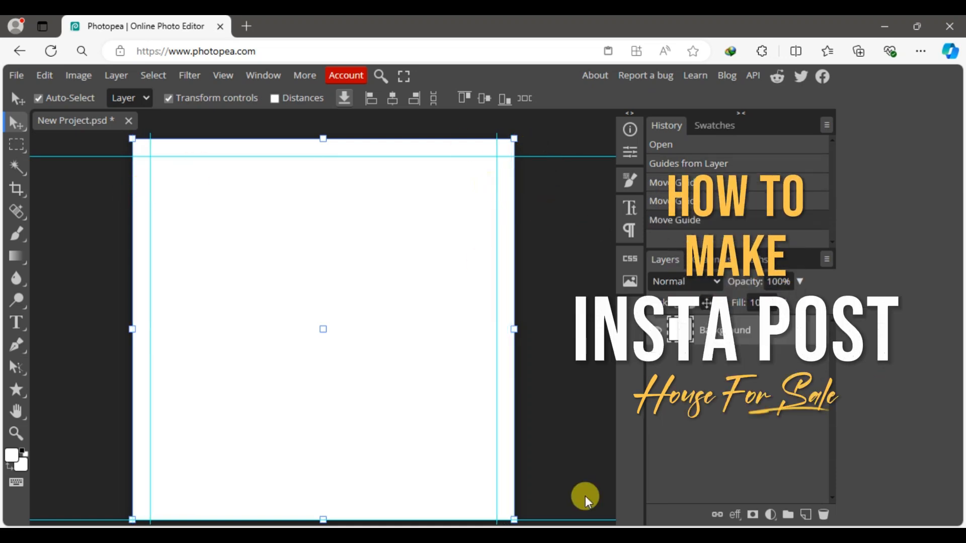
pyautogui.moveTo(566, 516); pyautogui.dragTo(562, 501)
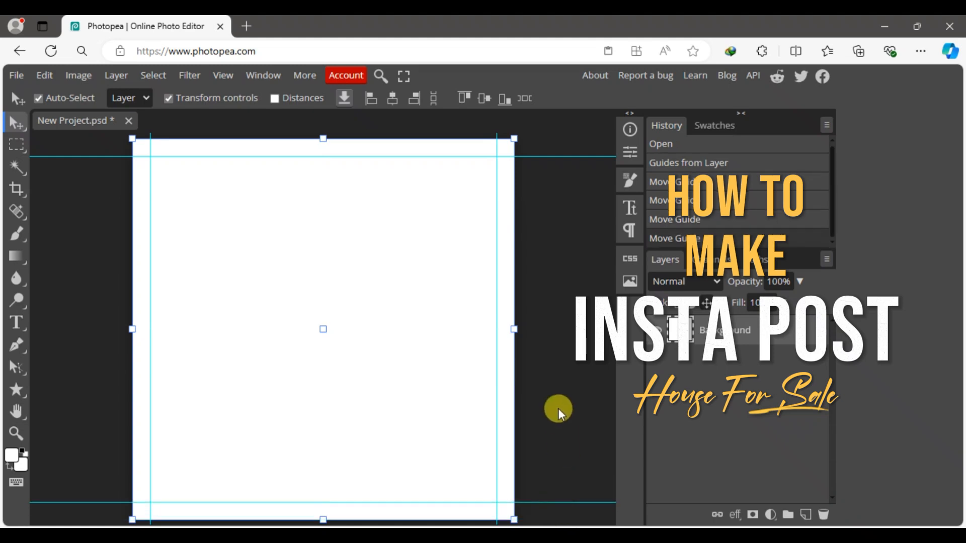
pyautogui.click(559, 409)
# Step: Draw a large black six-sided polygon with a 50 px corner radius on the canvas
pyautogui.click(17, 389)
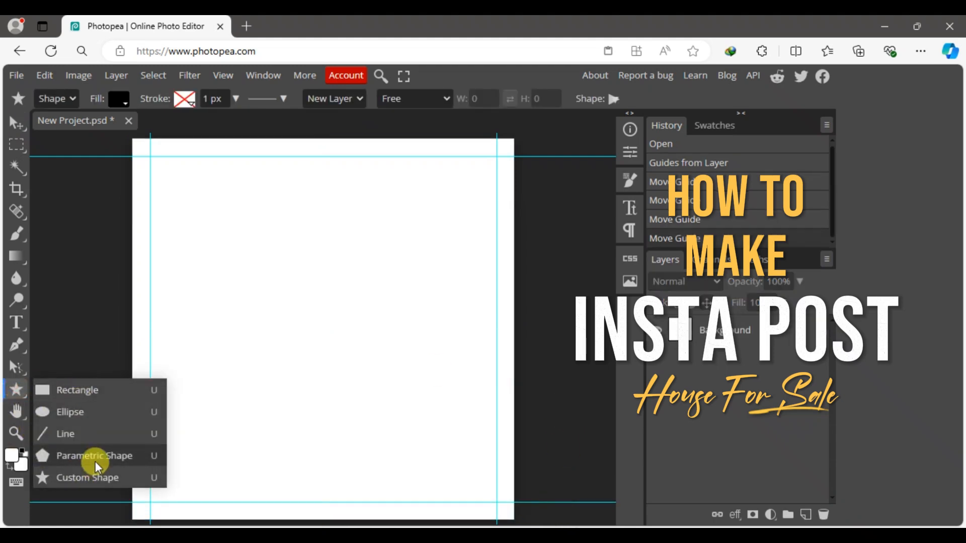
pyautogui.click(95, 458)
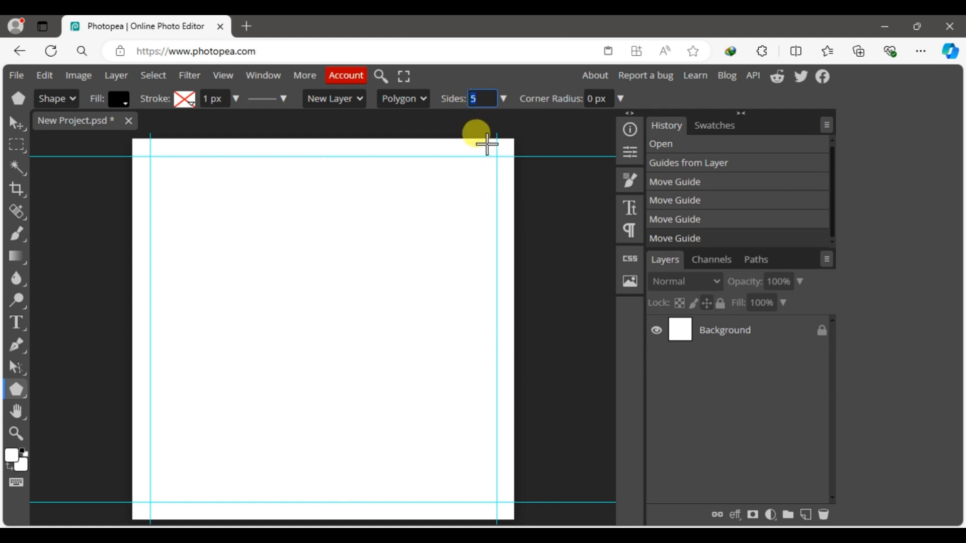
pyautogui.write('6')
pyautogui.click(598, 98)
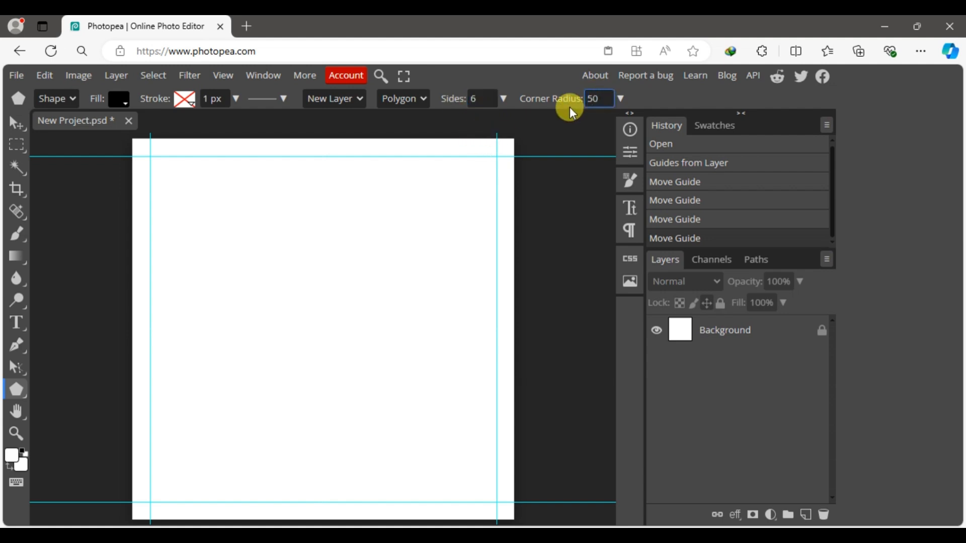
pyautogui.moveTo(235, 211); pyautogui.dragTo(380, 316)
# Step: Rotate the hexagon -90°, enlarge it to 114.96% and place it so it runs off the canvas's upper-right corner
pyautogui.click(17, 123)
pyautogui.moveTo(324, 246); pyautogui.dragTo(433, 336)
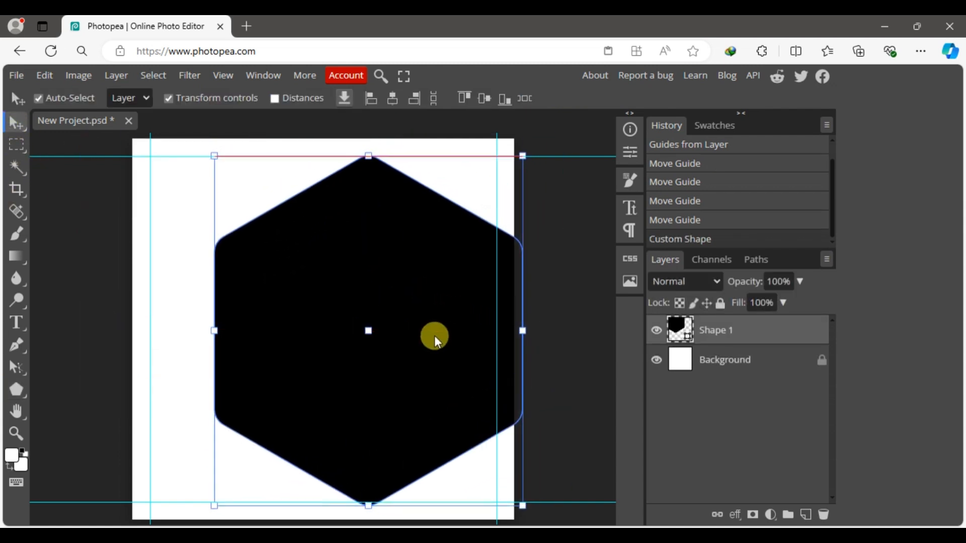
pyautogui.moveTo(205, 164); pyautogui.dragTo(282, 403)
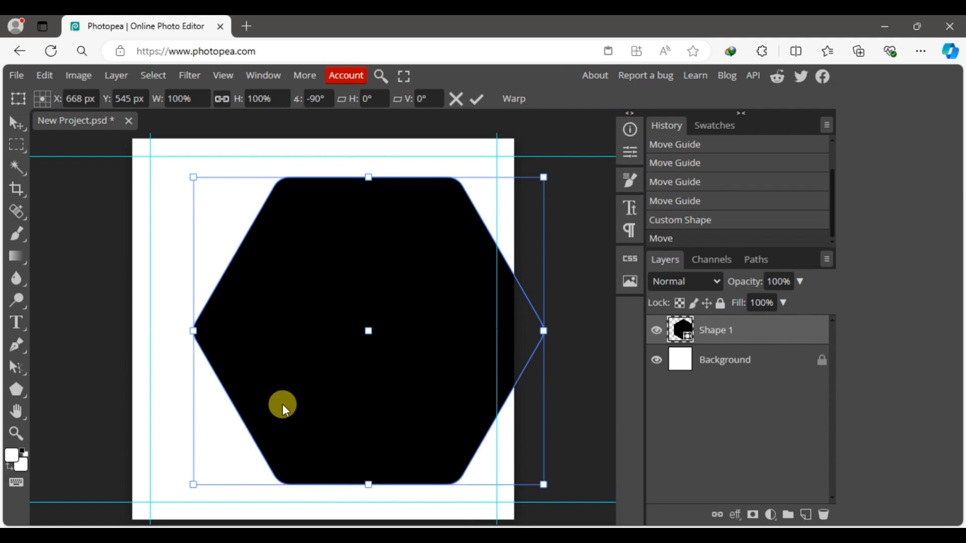
pyautogui.moveTo(362, 419); pyautogui.dragTo(404, 325)
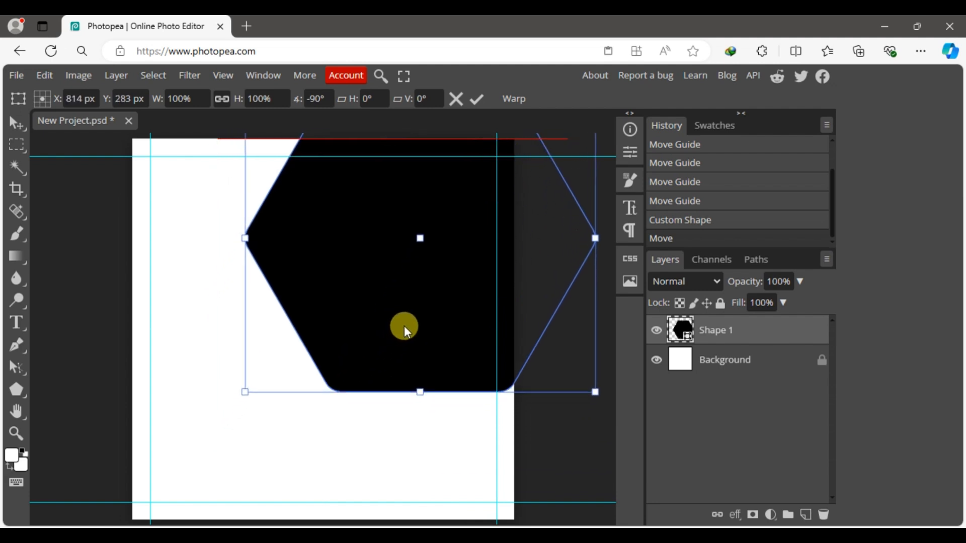
pyautogui.moveTo(594, 392); pyautogui.dragTo(652, 433)
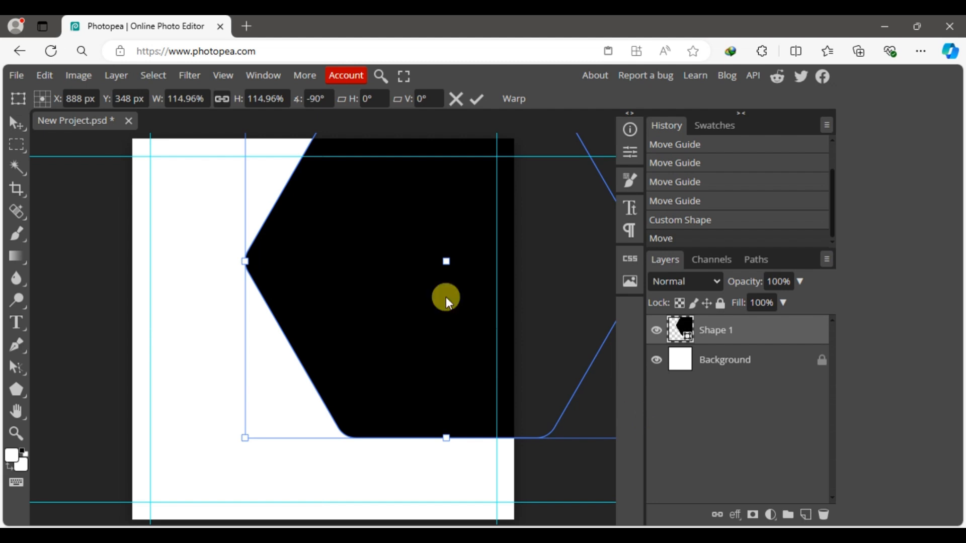
pyautogui.click(477, 99)
# Step: Duplicate the hexagon layer and move the copy to the lower-left part of the canvas, overlapping the original
pyautogui.rightClick(750, 331)
pyautogui.click(674, 186)
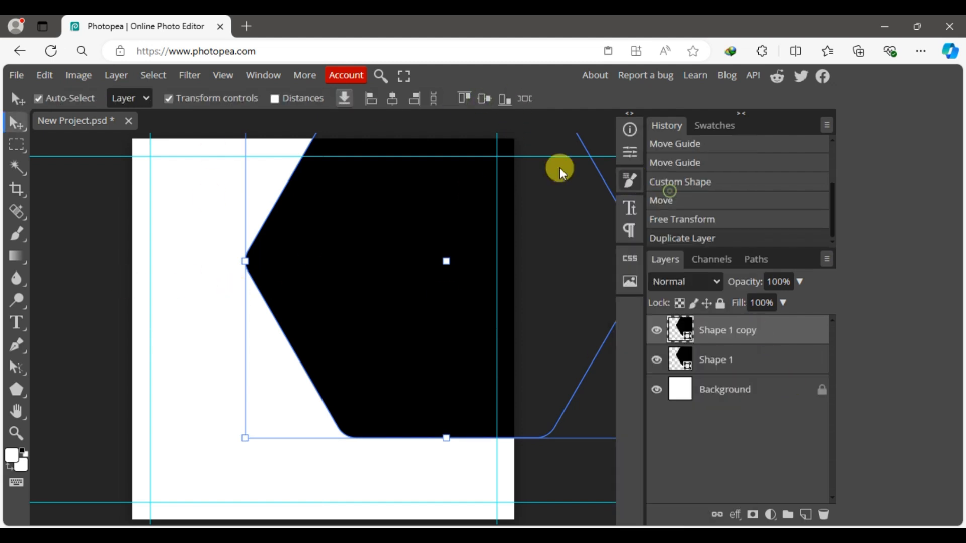
pyautogui.moveTo(319, 246); pyautogui.dragTo(197, 353)
# Step: Duplicate the lower-left hexagon and move the new copy down so only its upper part covers the canvas bottom
pyautogui.rightClick(739, 330)
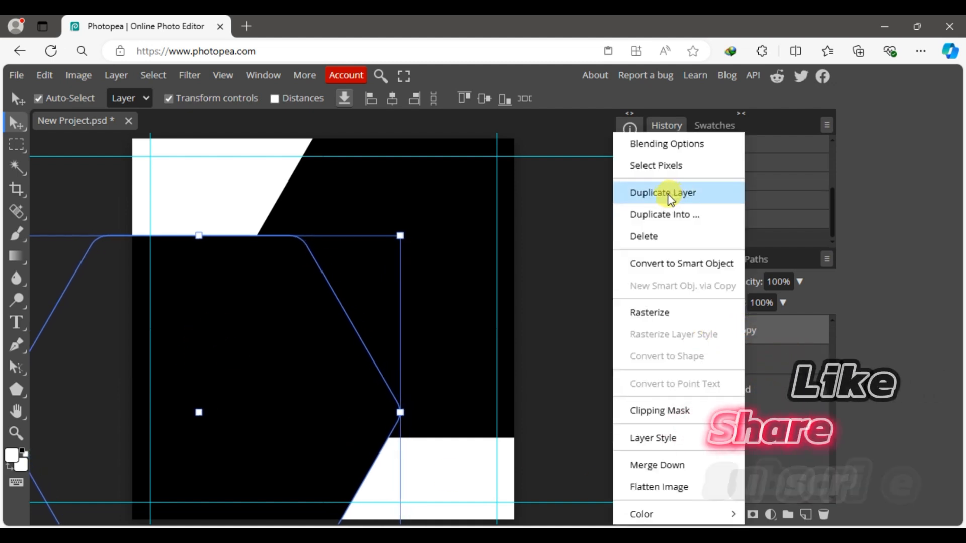
pyautogui.click(668, 197)
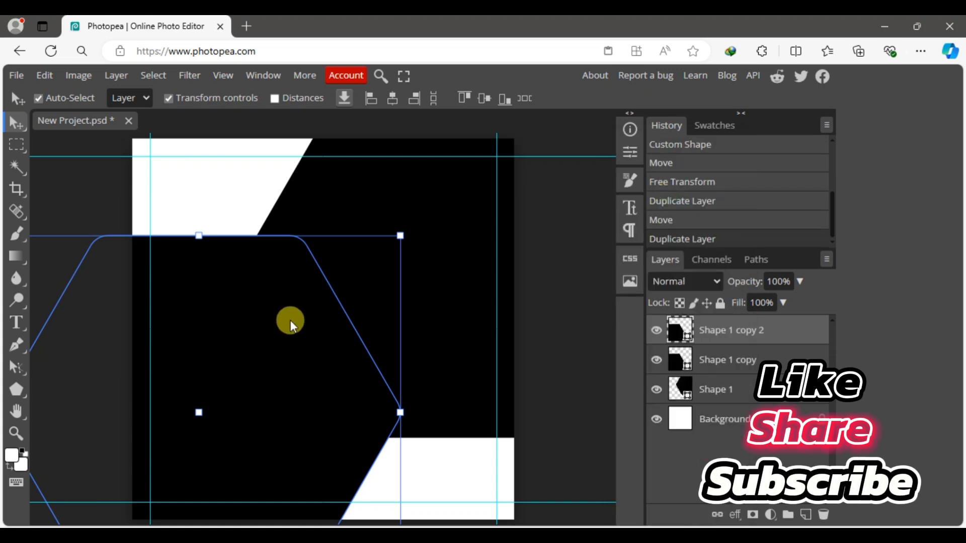
pyautogui.moveTo(289, 322); pyautogui.dragTo(298, 475)
# Step: Fill the lowest hexagon, Shape 1 copy 2, with white (ffffff)
pyautogui.doubleClick(679, 328)
pyautogui.click(329, 418)
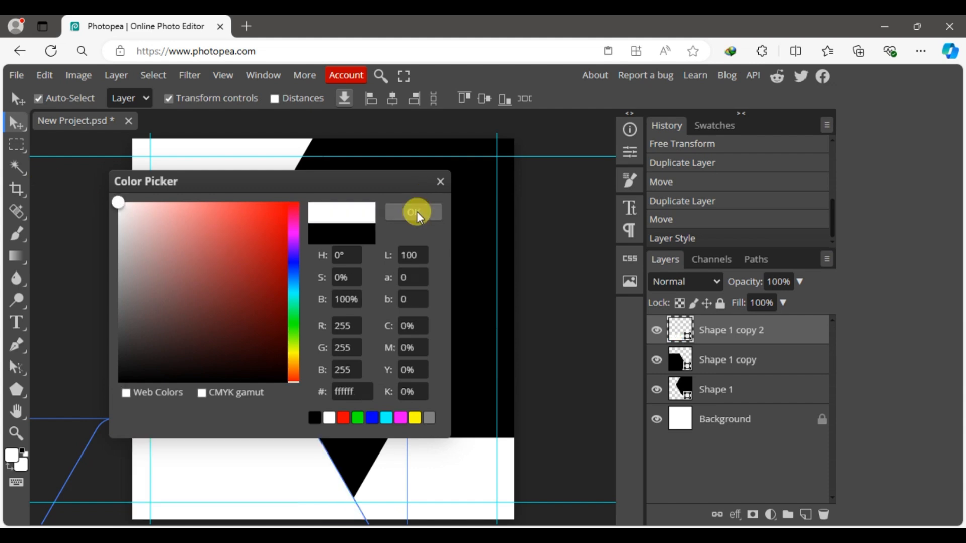
pyautogui.click(413, 211)
# Step: Add a Gradient Overlay effect to the middle hexagon, Shape 1 copy
pyautogui.click(186, 327)
pyautogui.click(669, 359)
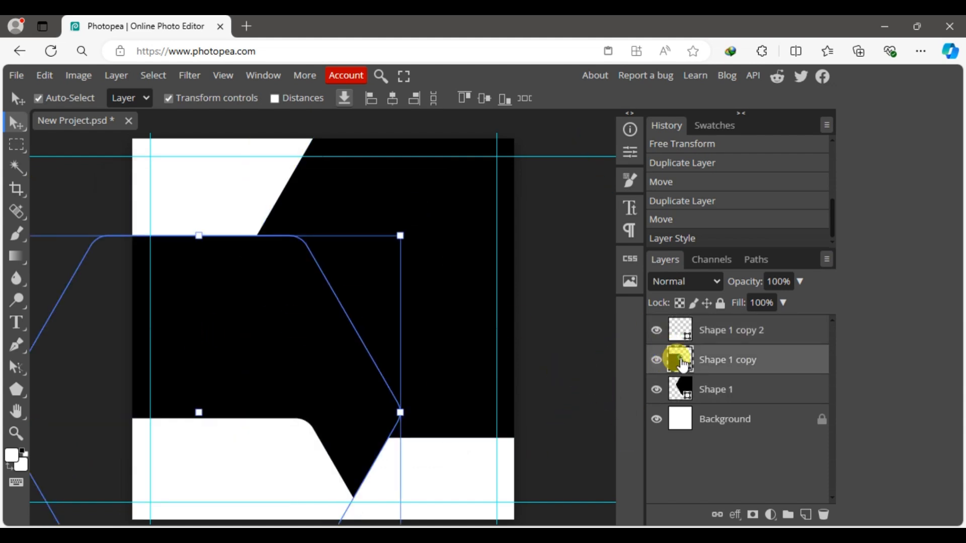
pyautogui.doubleClick(683, 365)
pyautogui.click(410, 211)
pyautogui.click(735, 515)
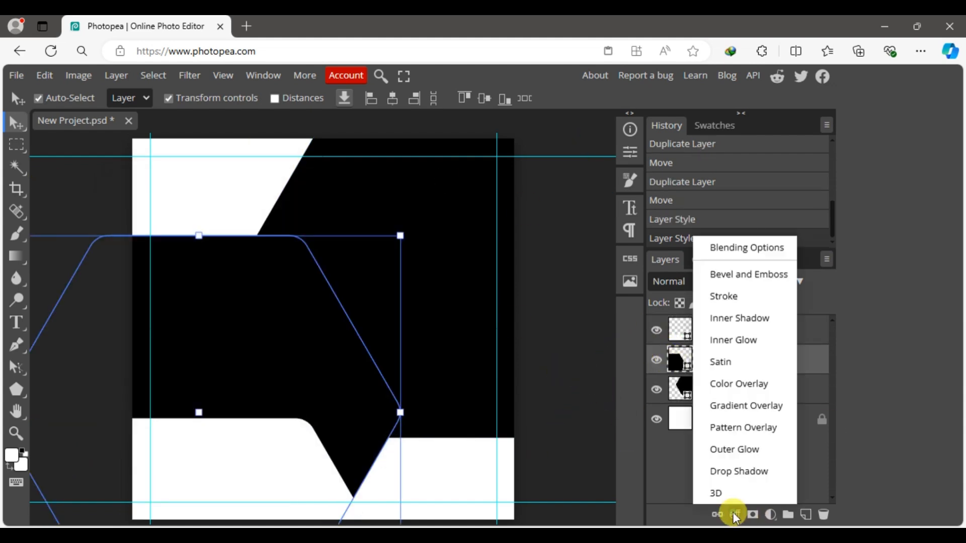
pyautogui.click(757, 419)
# Step: Set the starting colour of the overlay's gradient to pure red (ff0000)
pyautogui.click(337, 285)
pyautogui.click(242, 501)
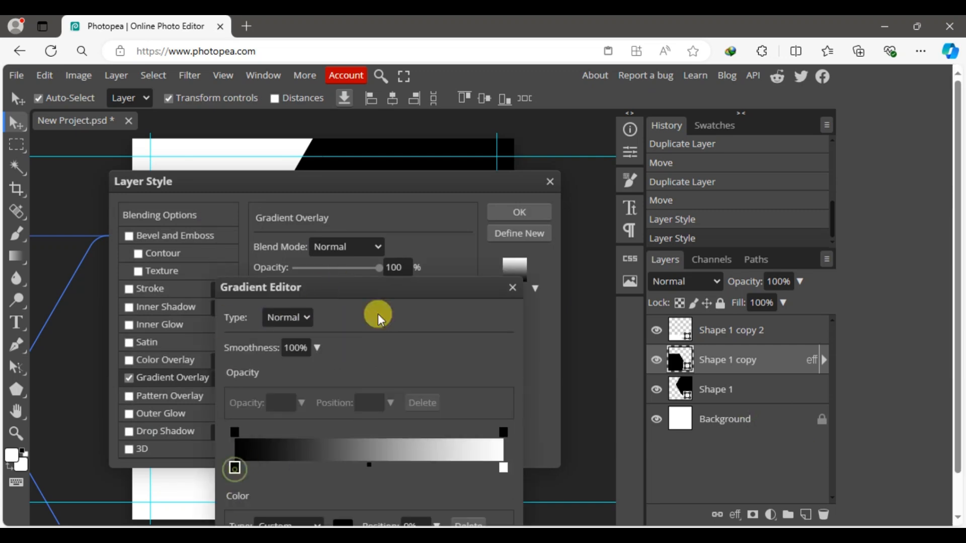
pyautogui.moveTo(378, 316); pyautogui.dragTo(362, 225)
pyautogui.click(340, 454)
pyautogui.moveTo(500, 396); pyautogui.dragTo(430, 241)
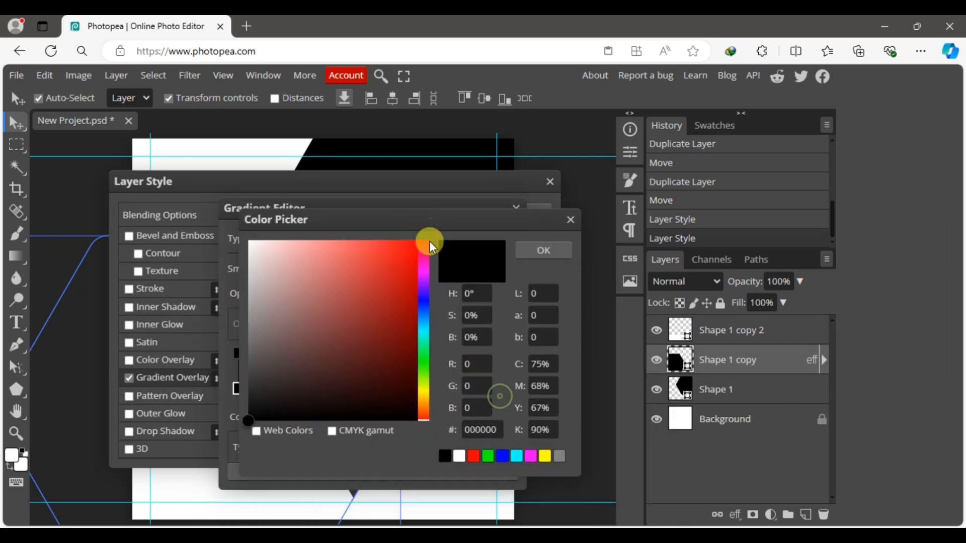
pyautogui.moveTo(406, 274); pyautogui.dragTo(427, 241)
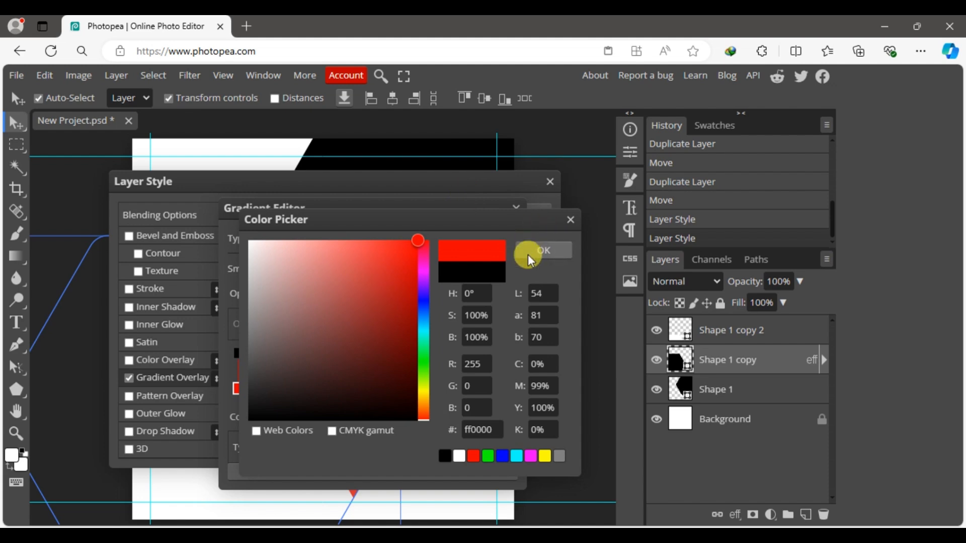
pyautogui.click(543, 250)
# Step: Set the gradient's end colour to golden yellow (ffd801) and accept the edited gradient
pyautogui.click(509, 393)
pyautogui.click(346, 448)
pyautogui.click(425, 393)
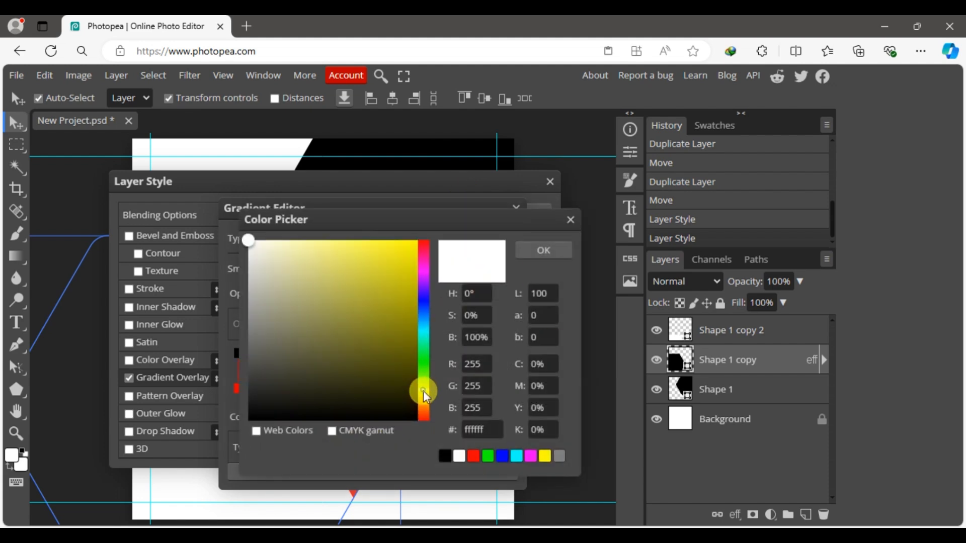
pyautogui.moveTo(416, 261); pyautogui.dragTo(417, 240)
pyautogui.moveTo(428, 398); pyautogui.dragTo(428, 402)
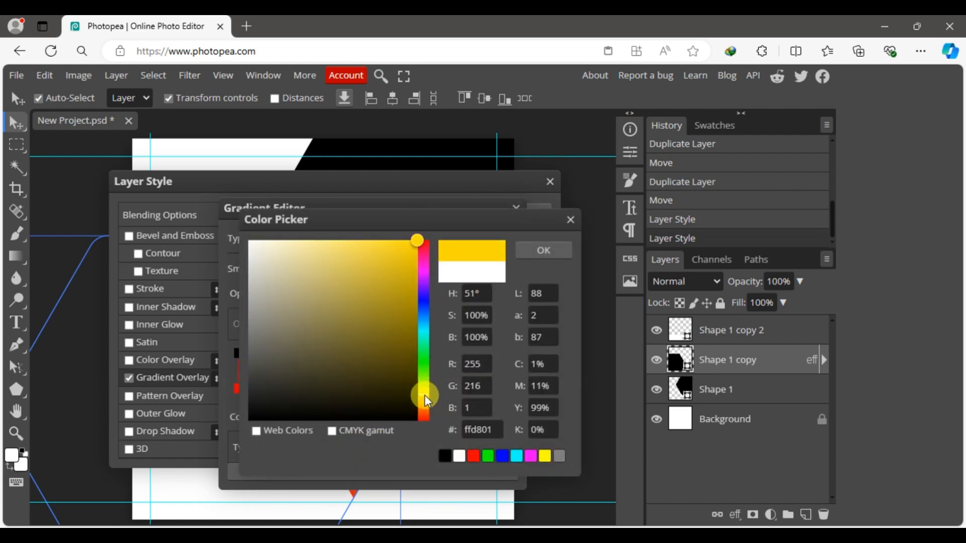
pyautogui.click(553, 252)
pyautogui.click(370, 468)
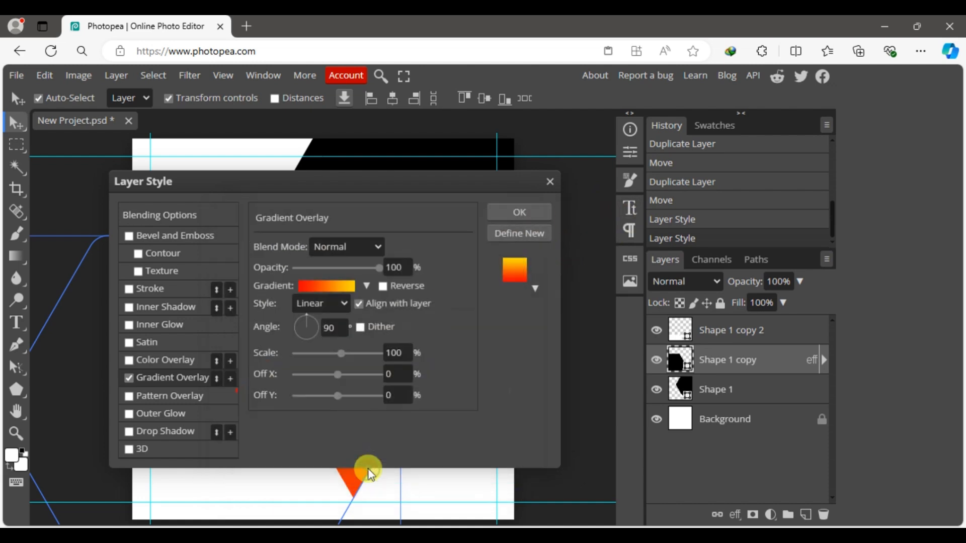
# Step: Set the gradient overlay's angle to 45° and apply the layer style
pyautogui.click(330, 327)
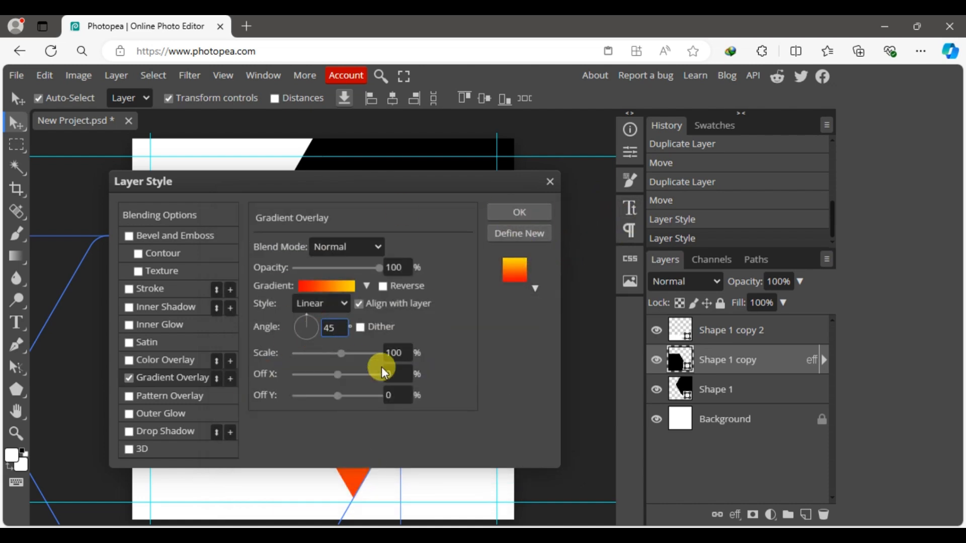
pyautogui.click(524, 214)
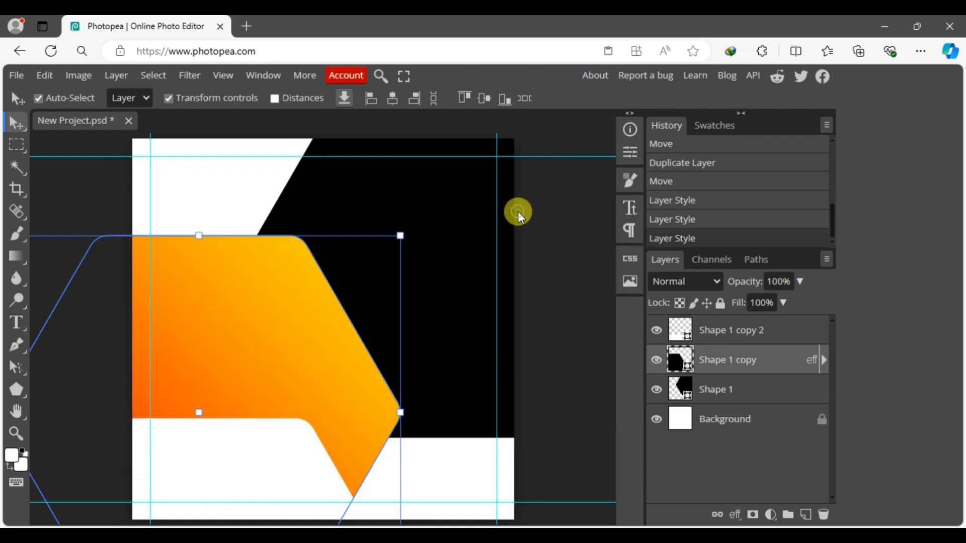
pyautogui.click(98, 201)
# Step: Reduce the opacity of the orange gradient hexagon to 85%
pyautogui.click(335, 355)
pyautogui.click(787, 278)
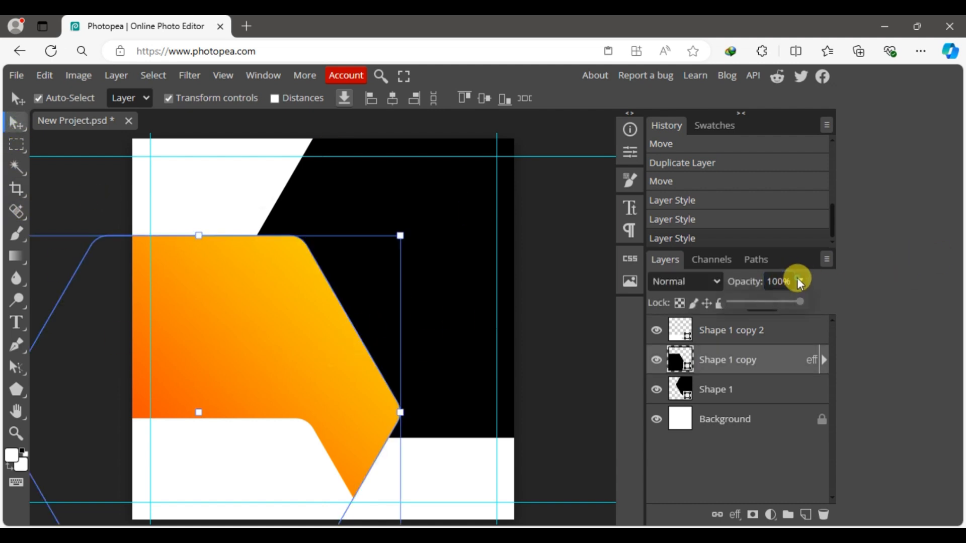
pyautogui.moveTo(800, 302); pyautogui.dragTo(792, 301)
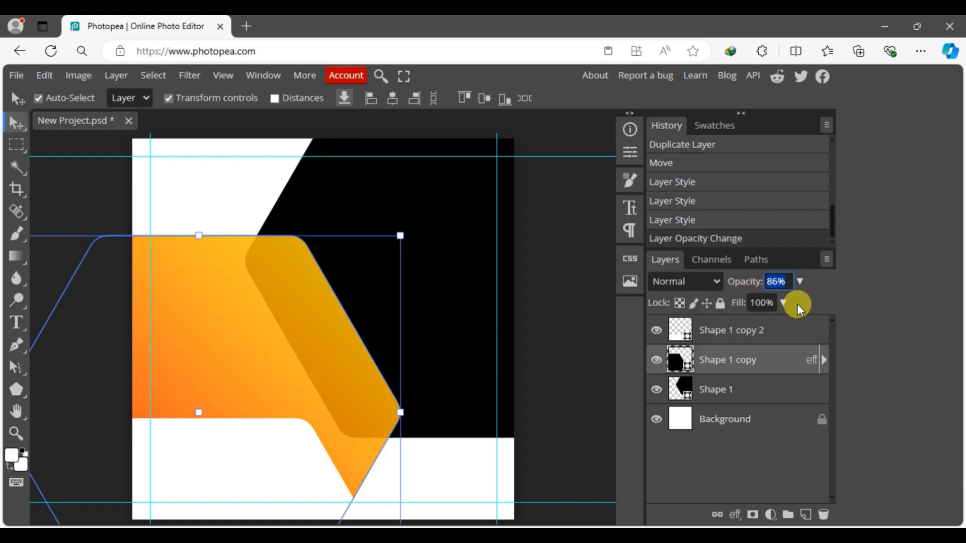
pyautogui.write('85')
pyautogui.click(820, 292)
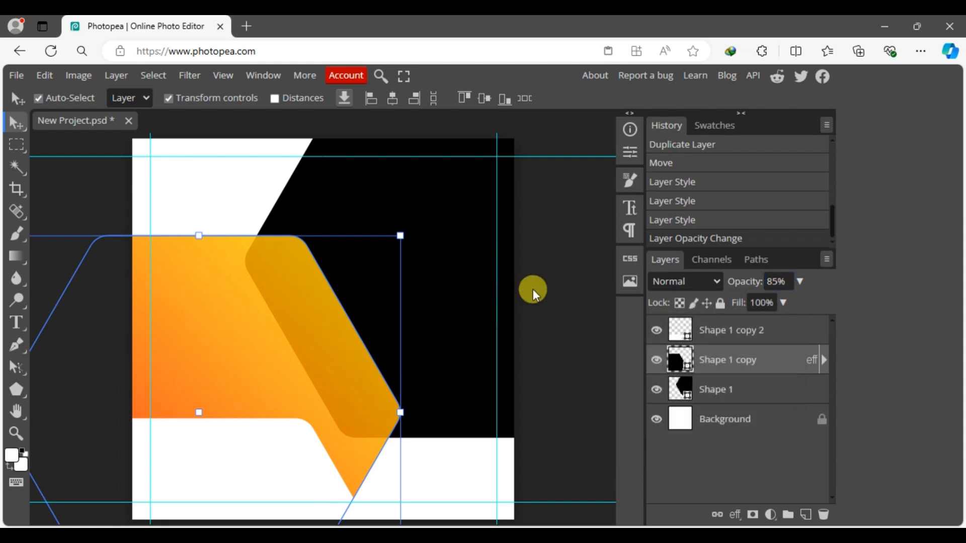
pyautogui.click(546, 290)
pyautogui.click(93, 199)
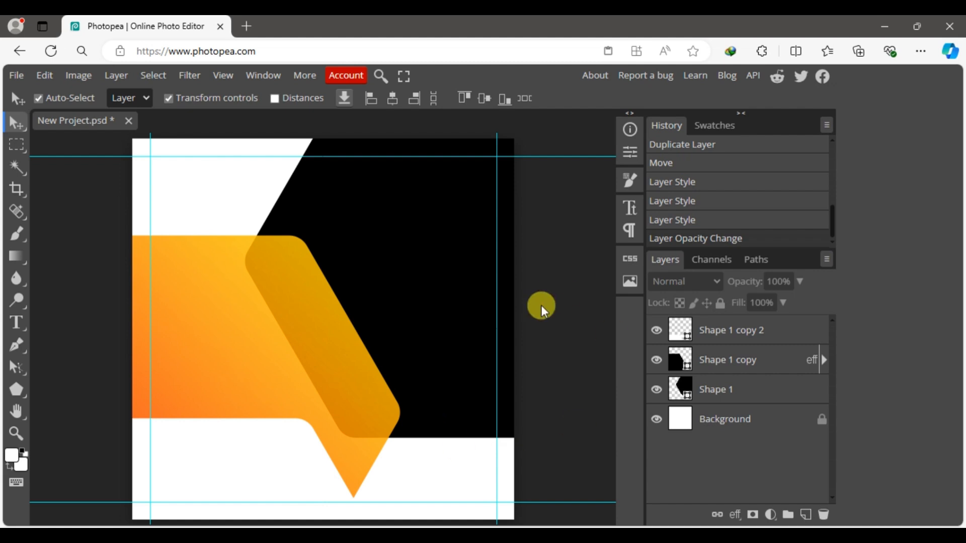
# Step: Nudge the white hexagon up slightly, then enlarge the orange hexagon to 106.68% and shift it slightly left
pyautogui.click(250, 467)
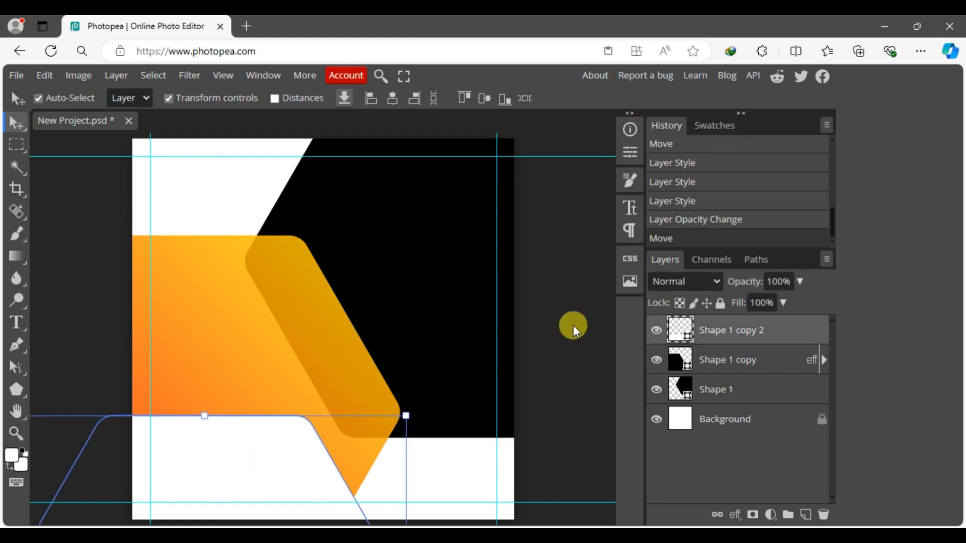
pyautogui.click(212, 311)
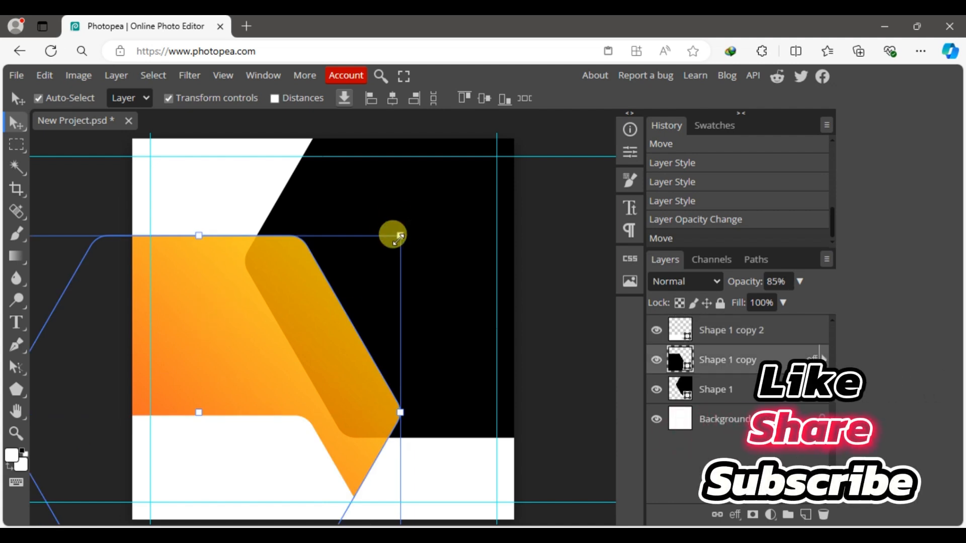
pyautogui.moveTo(400, 235); pyautogui.dragTo(421, 211)
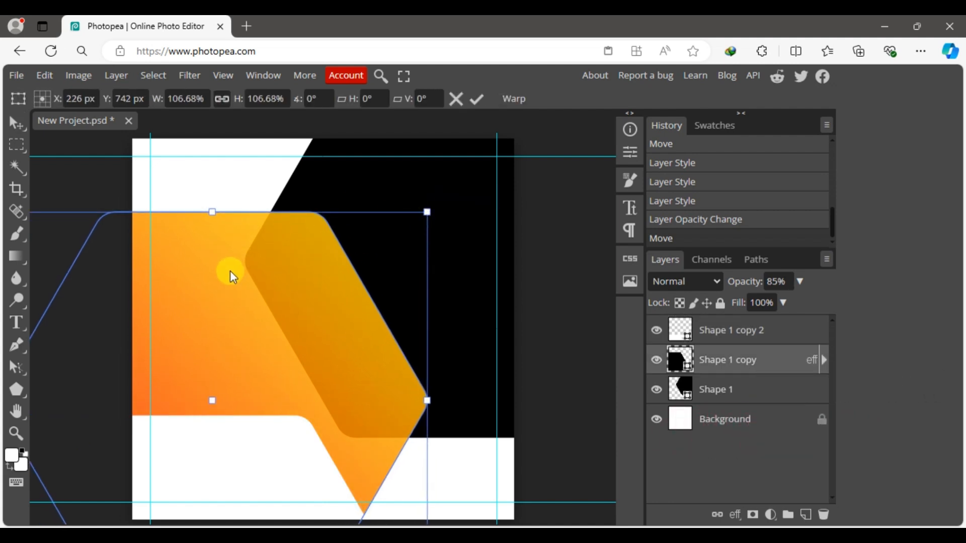
pyautogui.moveTo(221, 278); pyautogui.dragTo(219, 276)
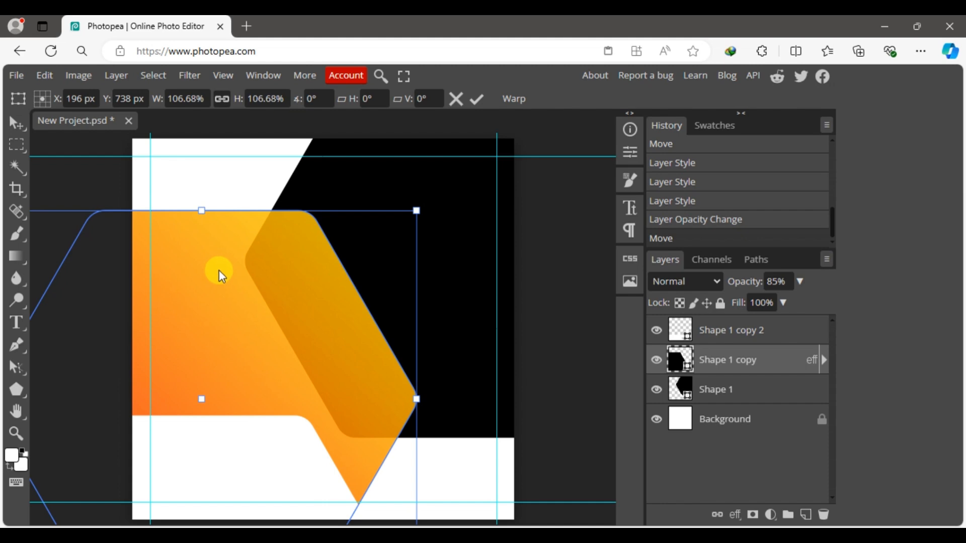
pyautogui.click(477, 99)
# Step: Fine-tune the overlap by moving the black hexagon slightly up and right and the orange hexagon slightly right and down
pyautogui.moveTo(460, 324); pyautogui.dragTo(464, 314)
pyautogui.moveTo(201, 361); pyautogui.dragTo(243, 367)
pyautogui.moveTo(249, 312); pyautogui.dragTo(242, 304)
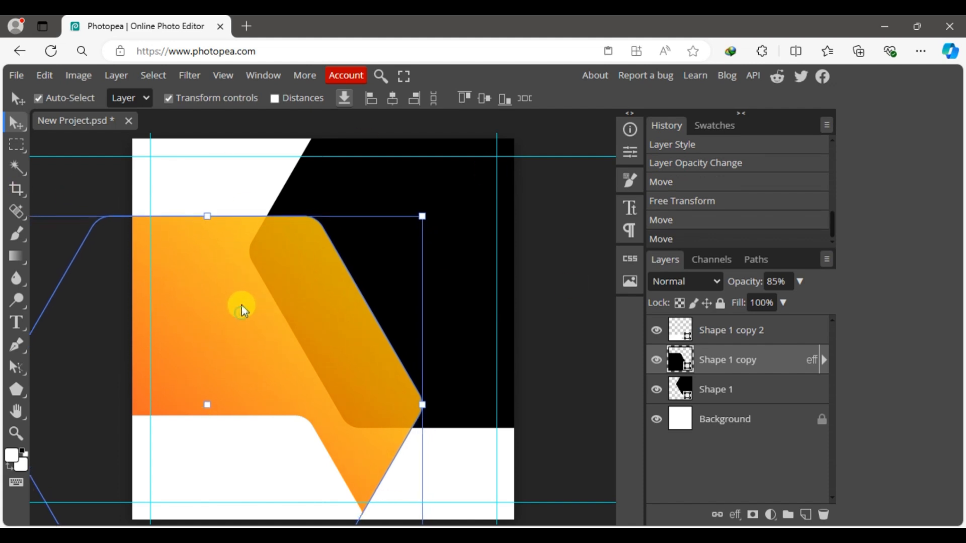
pyautogui.click(91, 185)
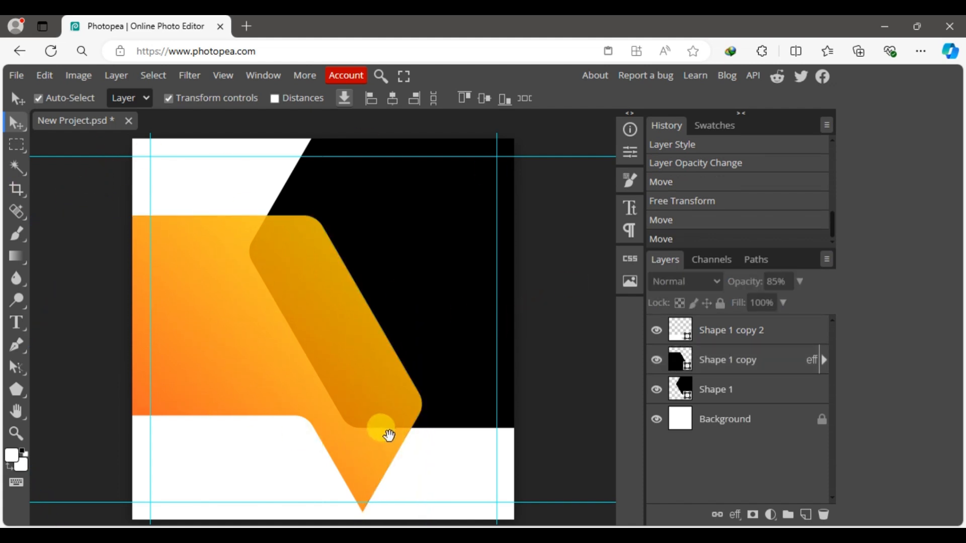
# Step: Search the custom shapes for "house" and draw a small black house icon at the upper-left guide intersection
pyautogui.moveTo(380, 428); pyautogui.dragTo(378, 384)
pyautogui.click(17, 392)
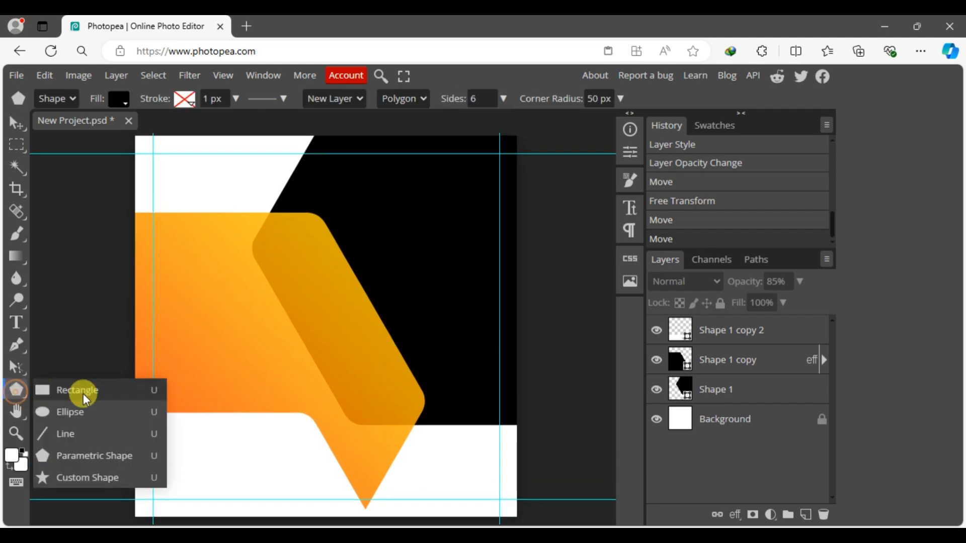
pyautogui.click(66, 477)
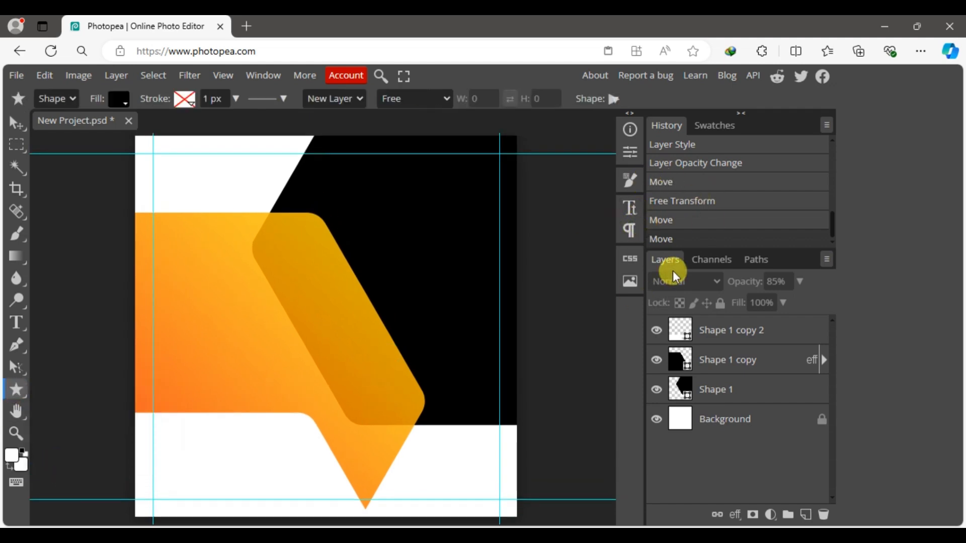
pyautogui.click(614, 99)
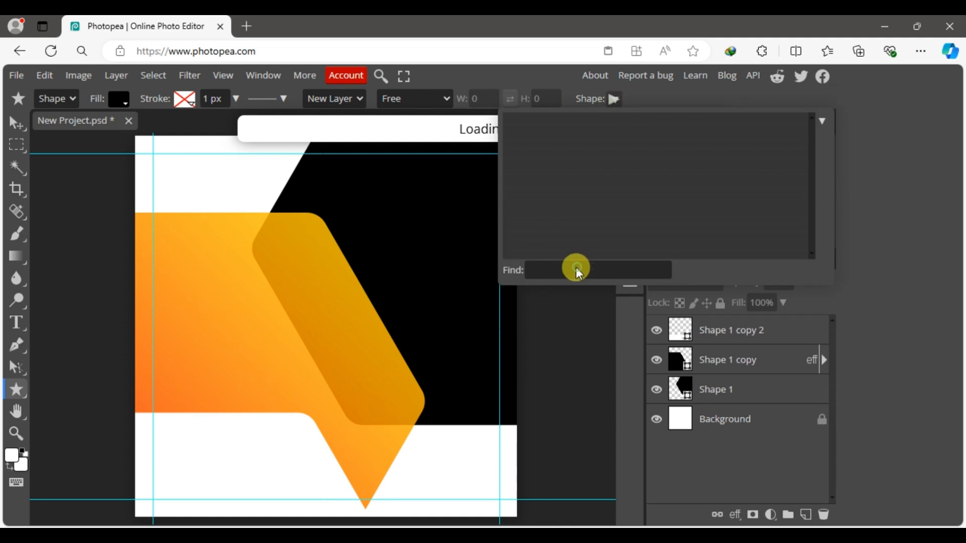
pyautogui.click(548, 268)
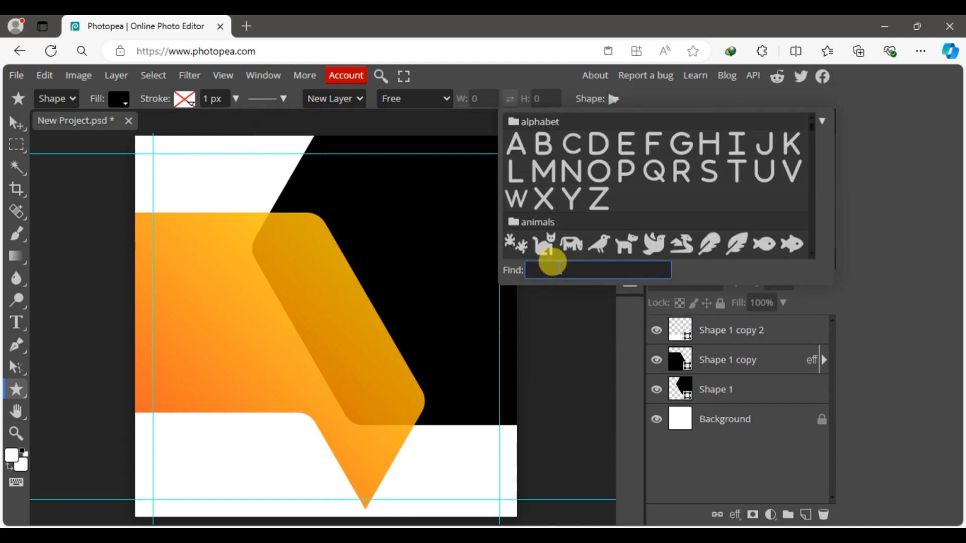
pyautogui.write('house')
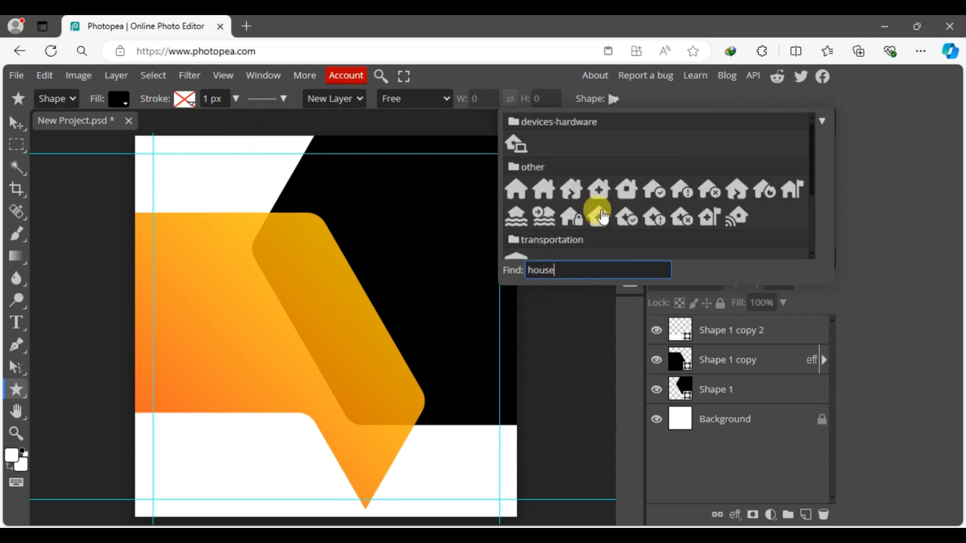
pyautogui.click(543, 190)
pyautogui.moveTo(153, 156); pyautogui.dragTo(174, 178)
pyautogui.click(13, 125)
pyautogui.click(83, 194)
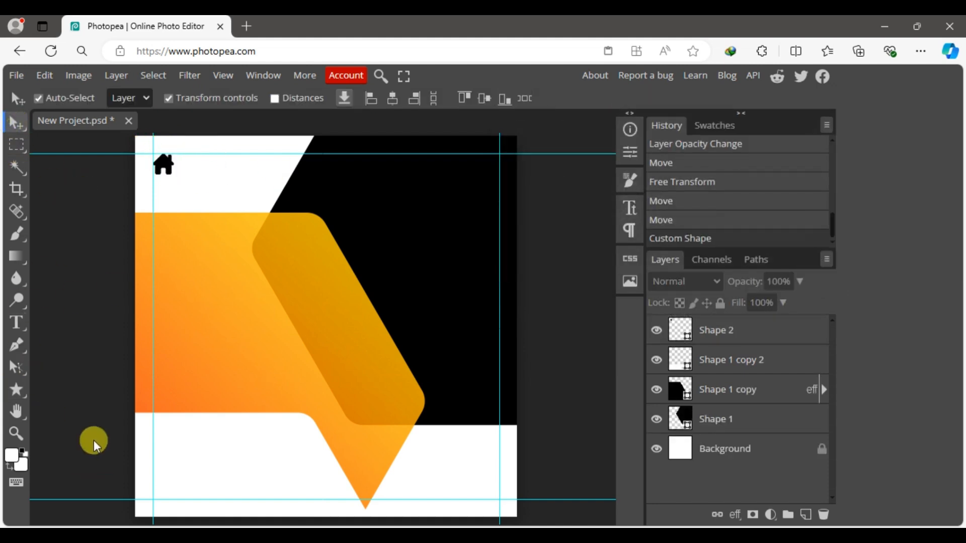
# Step: Add the text "House logo" in Gotham Black at 24 px beside the house icon
pyautogui.click(15, 439)
pyautogui.click(201, 169)
pyautogui.click(212, 182)
pyautogui.moveTo(285, 177); pyautogui.dragTo(301, 274)
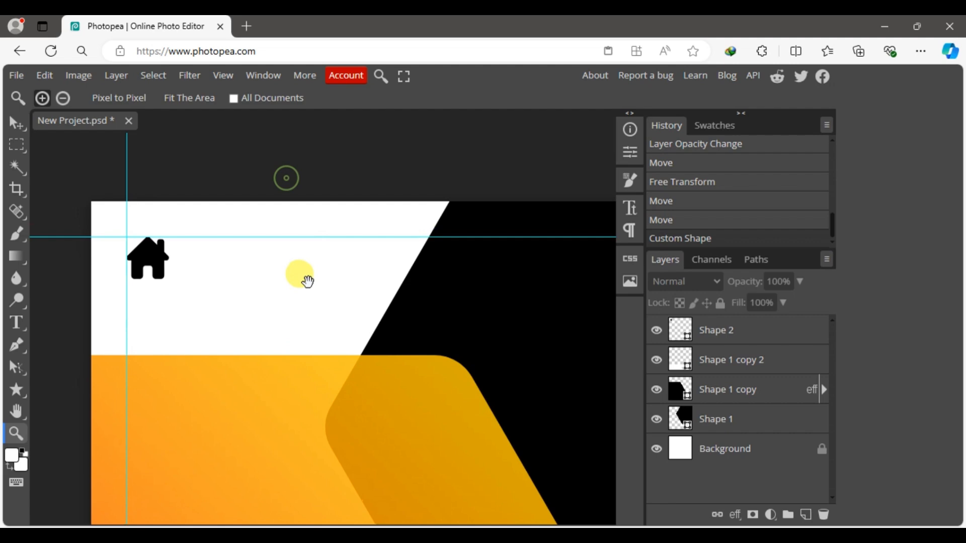
pyautogui.click(20, 126)
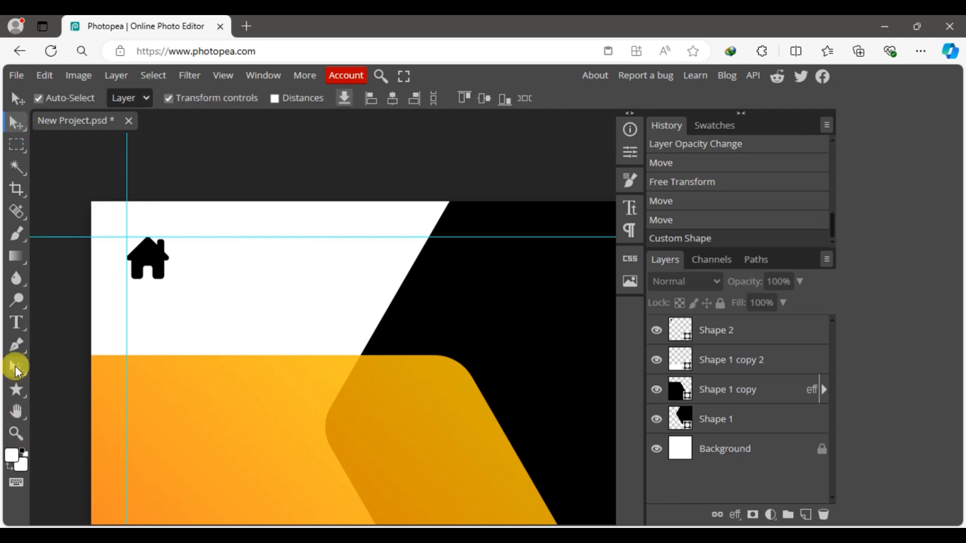
pyautogui.click(16, 322)
pyautogui.click(213, 284)
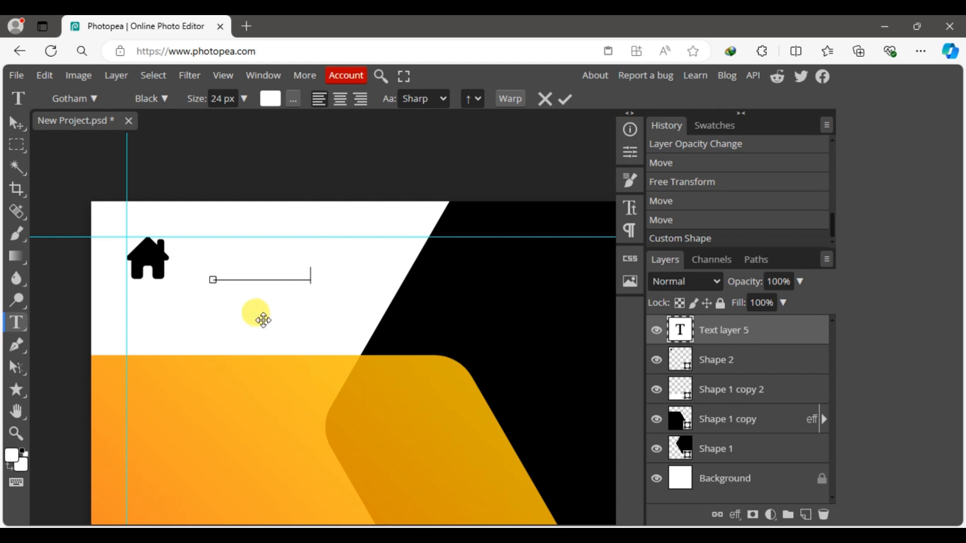
pyautogui.click(18, 126)
# Step: Color the "House logo" text black (000000), then move it next to the icon and enlarge it to about 39.27 px
pyautogui.click(628, 208)
pyautogui.click(554, 262)
pyautogui.click(350, 162)
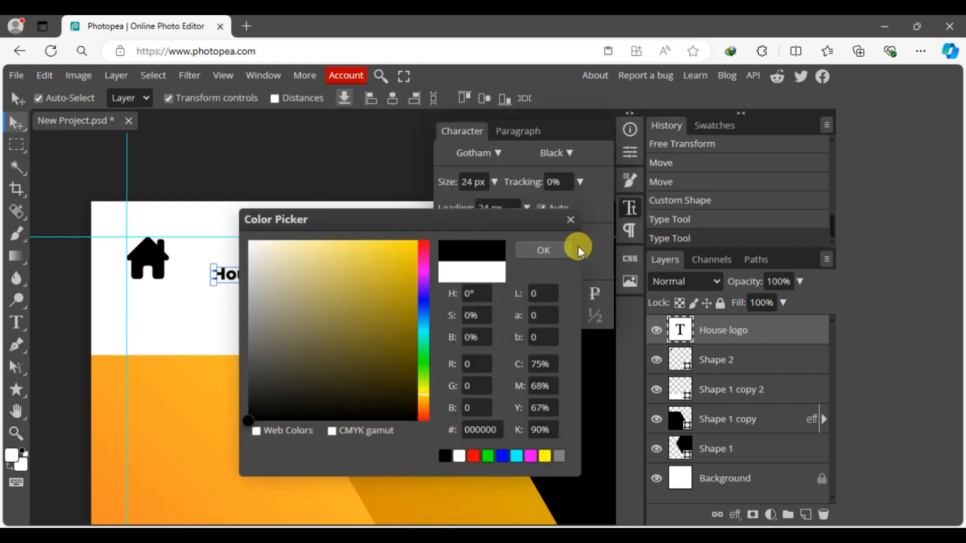
pyautogui.click(568, 251)
pyautogui.click(263, 161)
pyautogui.moveTo(292, 272); pyautogui.dragTo(342, 254)
# Step: Recolor only the word "logo" with the yellow-orange sampled from the gradient hexagon
pyautogui.click(16, 322)
pyautogui.click(563, 269)
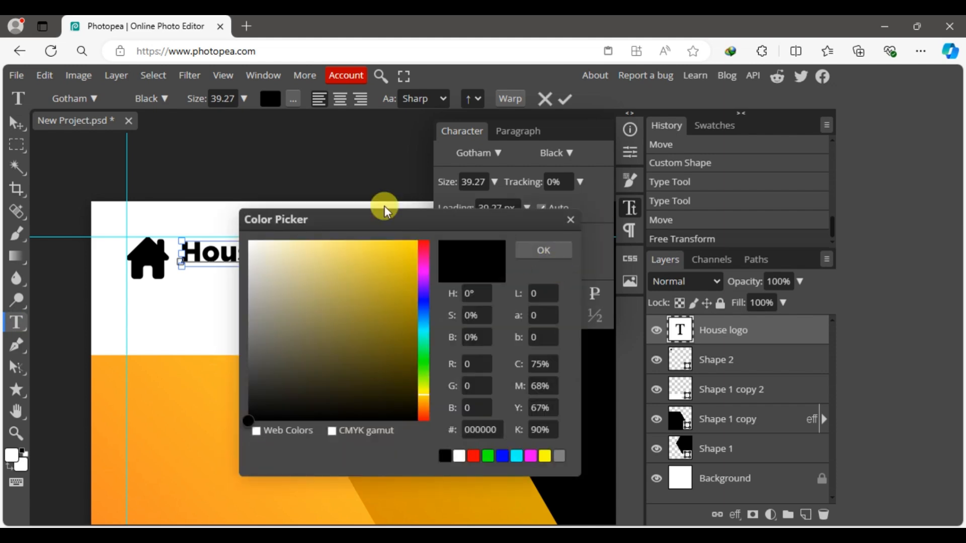
pyautogui.moveTo(384, 207); pyautogui.dragTo(810, 286)
pyautogui.click(446, 373)
pyautogui.moveTo(885, 289); pyautogui.dragTo(519, 277)
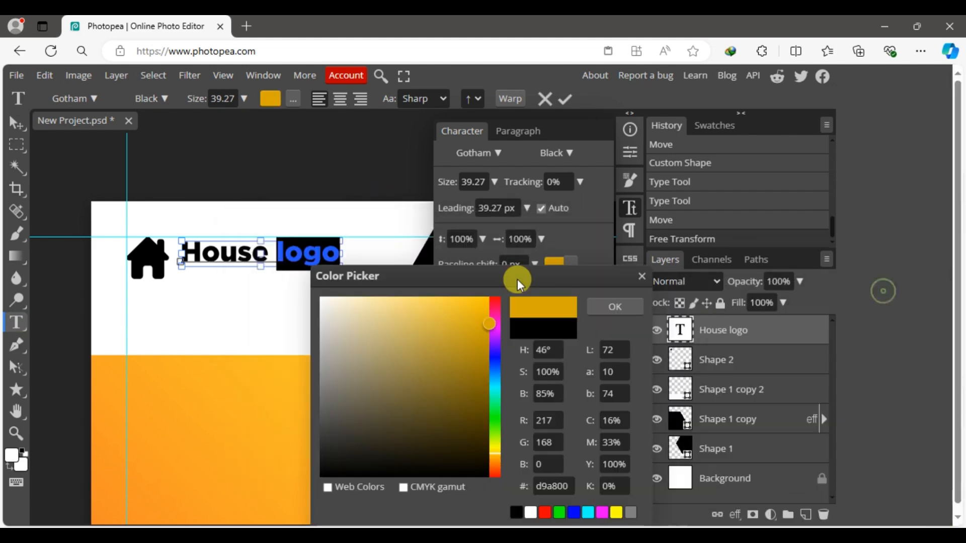
pyautogui.click(293, 358)
pyautogui.click(613, 308)
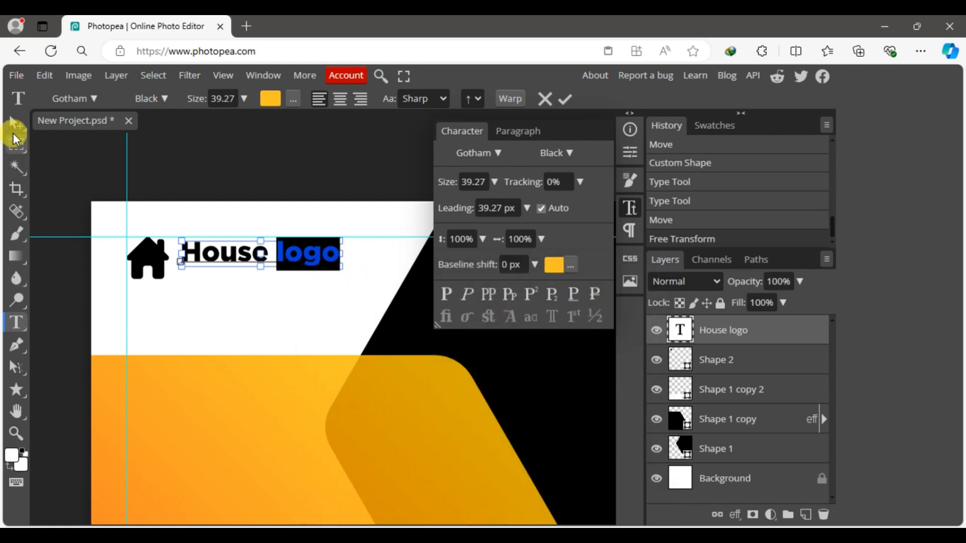
pyautogui.click(17, 124)
# Step: Add the text "tage line here" below the logo name, using Gotham Book at 24 px with 206% tracking
pyautogui.click(17, 323)
pyautogui.click(227, 293)
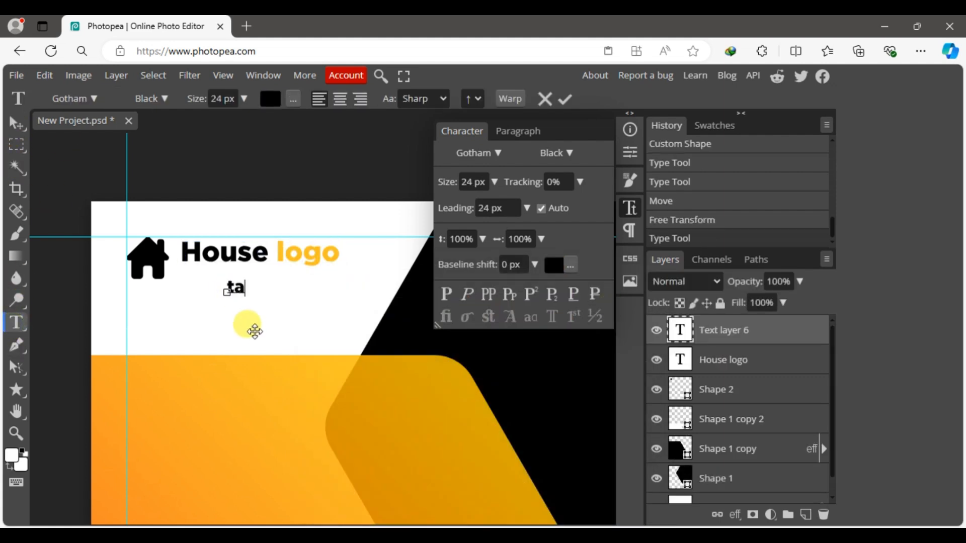
pyautogui.click(16, 124)
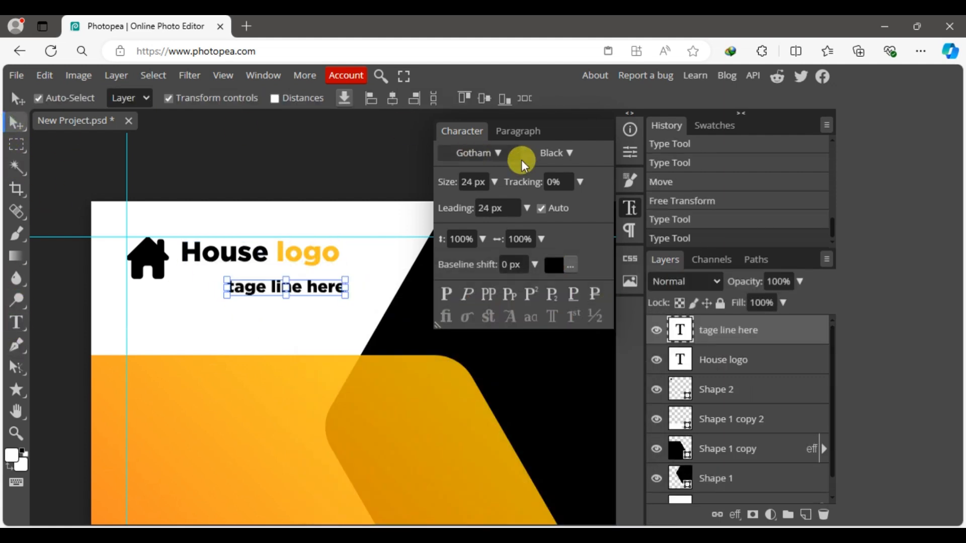
pyautogui.click(556, 152)
pyautogui.click(543, 250)
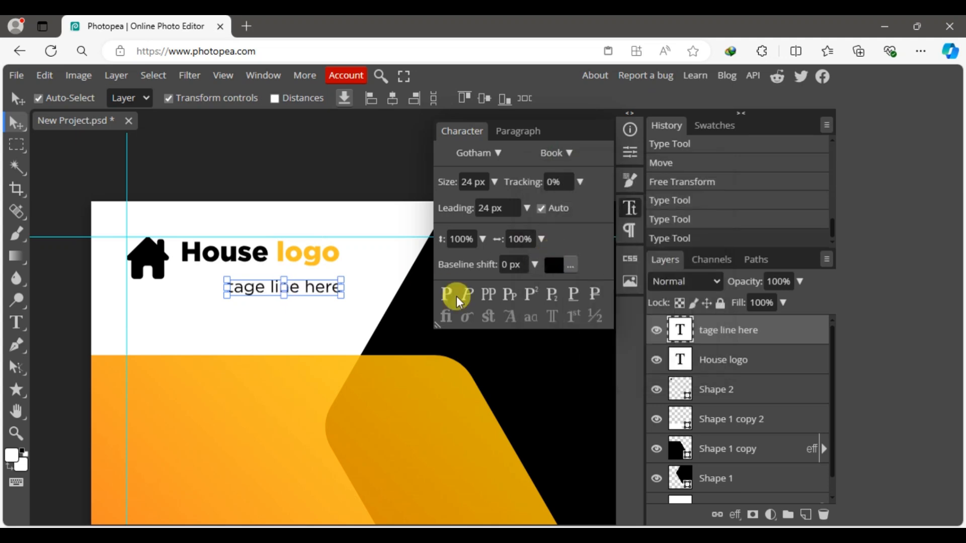
pyautogui.click(580, 182)
pyautogui.moveTo(539, 201); pyautogui.dragTo(543, 207)
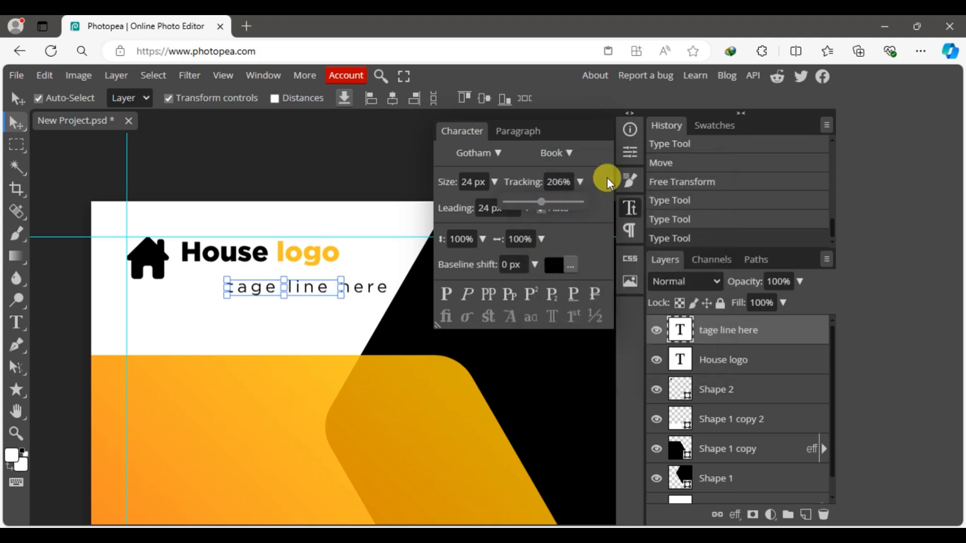
# Step: Move the tagline directly under "House logo" and scale it to match the width of the logo text
pyautogui.moveTo(387, 288); pyautogui.dragTo(330, 289)
pyautogui.click(477, 99)
pyautogui.moveTo(255, 164); pyautogui.dragTo(183, 283)
pyautogui.click(307, 157)
pyautogui.click(195, 275)
pyautogui.click(479, 99)
pyautogui.click(363, 168)
pyautogui.moveTo(345, 164); pyautogui.dragTo(275, 283)
pyautogui.click(285, 140)
pyautogui.scroll(1, 338, 192)
pyautogui.click(253, 152)
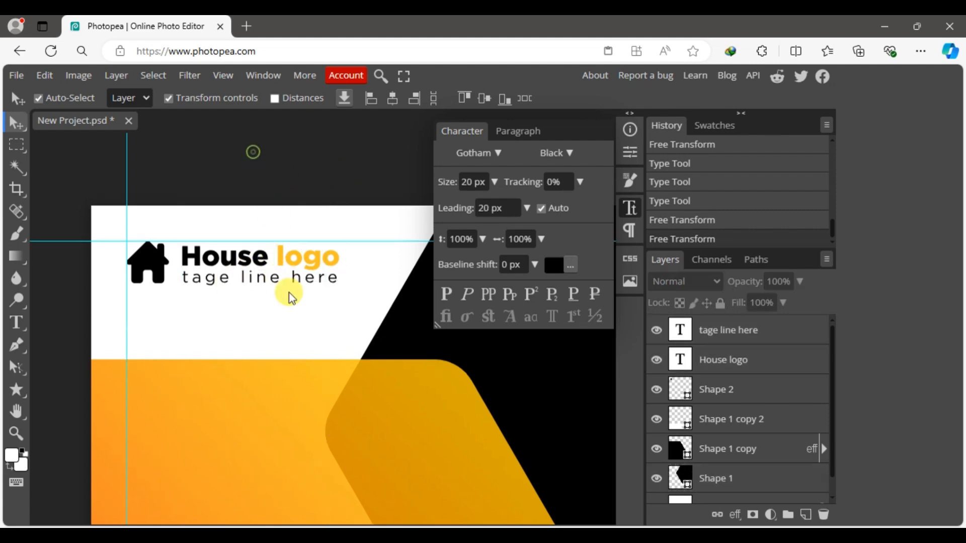
# Step: Select the logo name and tagline layers together and nudge them slightly left and up, closer to the house icon
pyautogui.click(336, 275)
pyautogui.keyDown('shift'); pyautogui.click(723, 338); pyautogui.keyUp('shift')
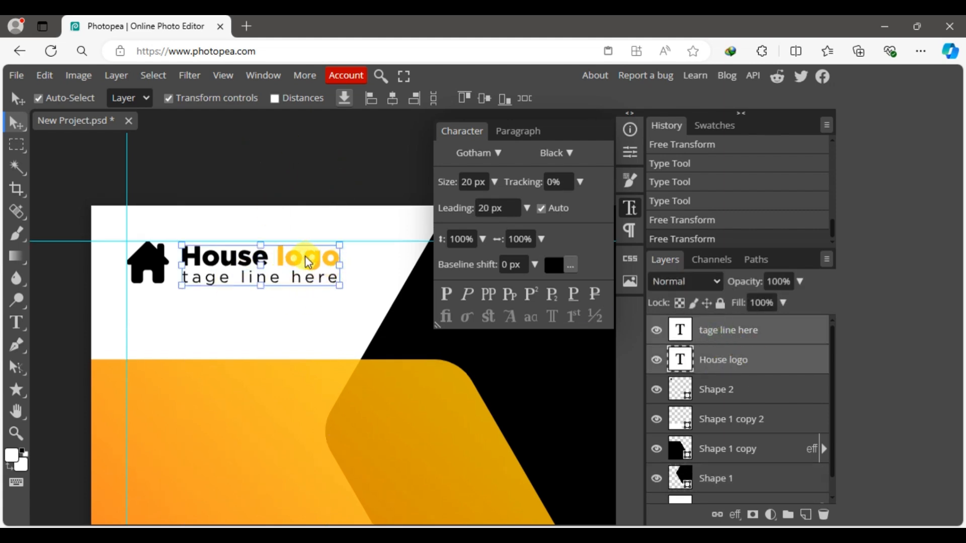
pyautogui.moveTo(308, 262); pyautogui.dragTo(301, 260)
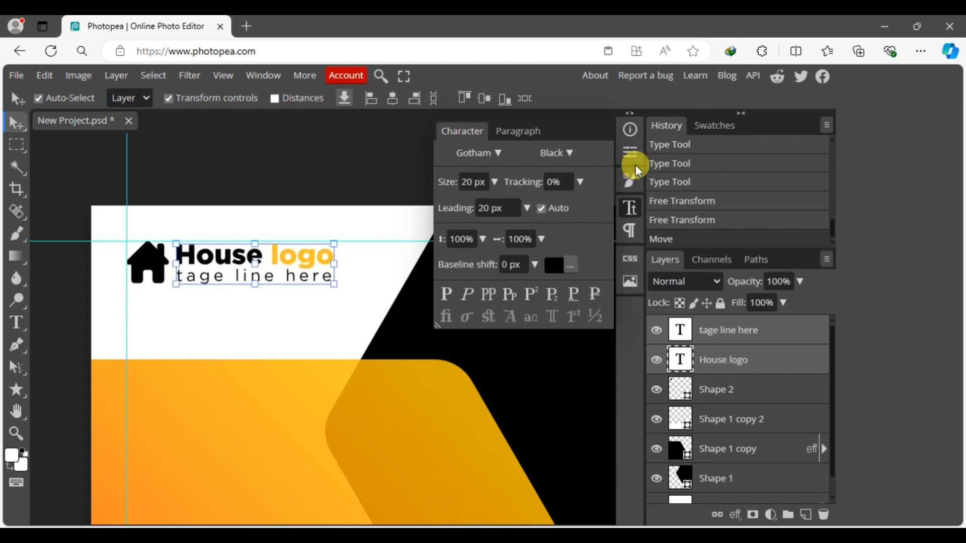
pyautogui.click(287, 138)
pyautogui.click(294, 147)
# Step: Place the photo house-1836070_1920 directly above the black hexagon layer and clip it to that shape
pyautogui.hotkey('ctrl', '-')
pyautogui.hotkey('ctrl', '-')
pyautogui.hotkey('ctrl', '-')
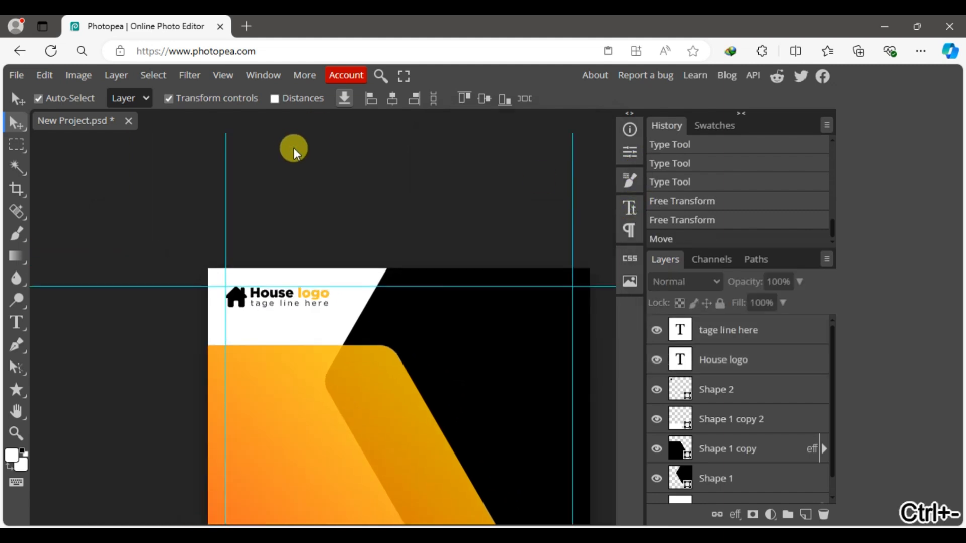
pyautogui.moveTo(440, 364); pyautogui.dragTo(461, 348)
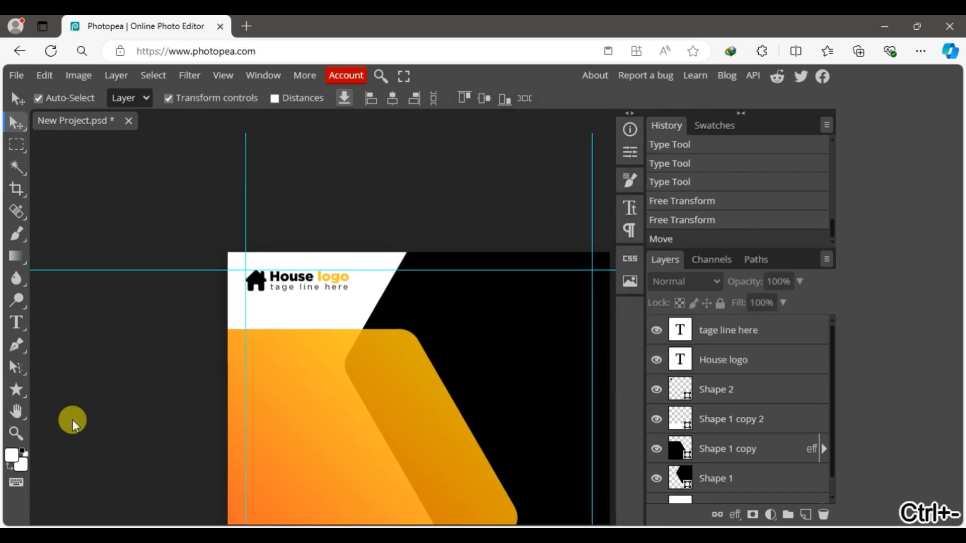
pyautogui.click(523, 400)
pyautogui.click(378, 539)
pyautogui.moveTo(311, 124); pyautogui.dragTo(381, 449)
pyautogui.scroll(-2, 792, 447)
pyautogui.rightClick(757, 438)
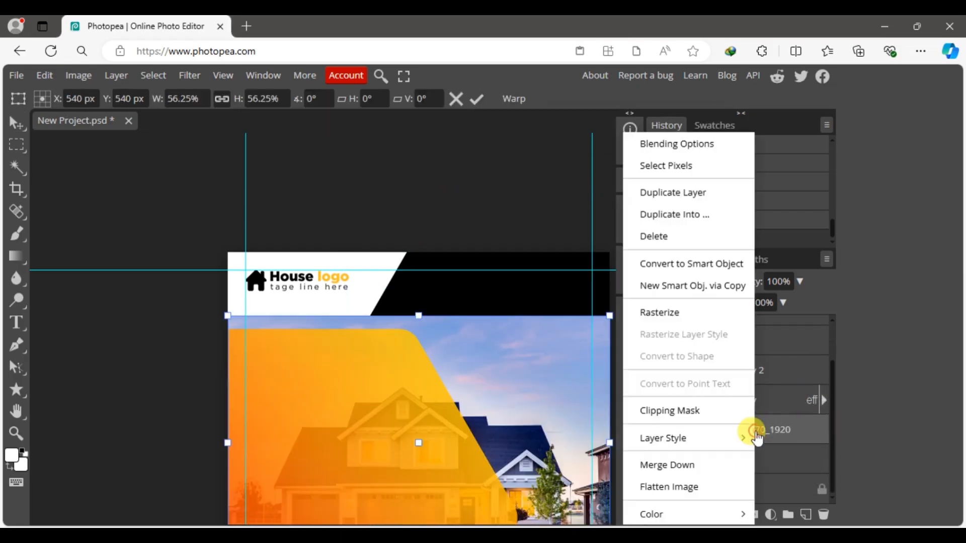
pyautogui.click(694, 414)
# Step: Scale the clipped house photo to 75.16% and position it so the house fills the hexagon, then apply the transform
pyautogui.moveTo(512, 409); pyautogui.dragTo(571, 349)
pyautogui.moveTo(558, 406); pyautogui.dragTo(440, 244)
pyautogui.moveTo(355, 359); pyautogui.dragTo(370, 406)
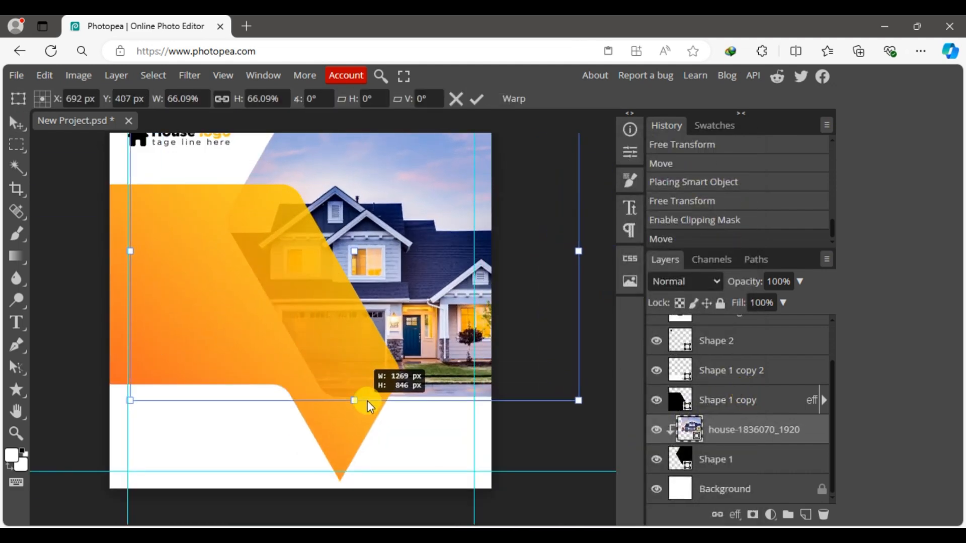
pyautogui.moveTo(412, 288); pyautogui.dragTo(402, 394)
pyautogui.moveTo(344, 207); pyautogui.dragTo(376, 166)
pyautogui.moveTo(381, 280)
pyautogui.mouseDown()
pyautogui.moveTo(405, 281)
pyautogui.moveTo(397, 279)
pyautogui.mouseUp()
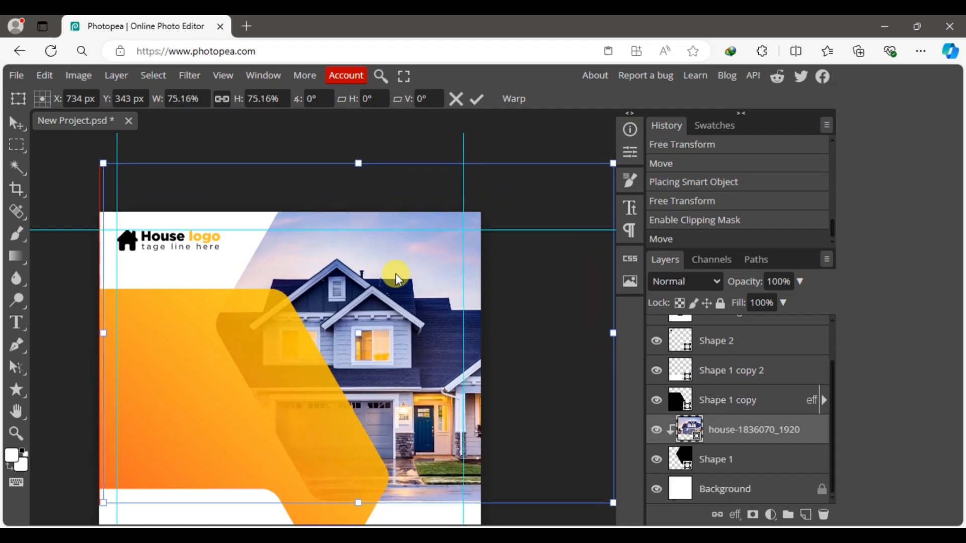
pyautogui.click(476, 98)
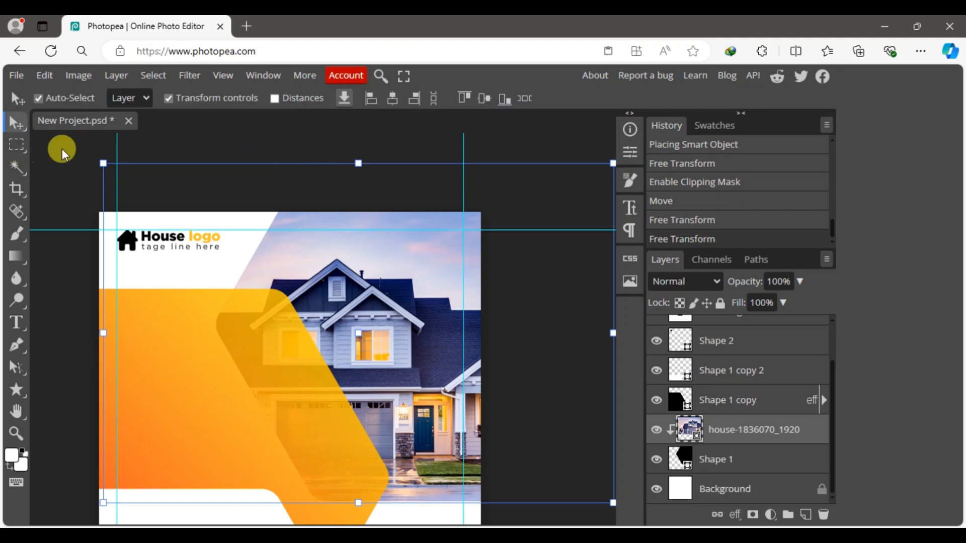
# Step: Draw a black rectangle covering the canvas's upper-left corner from the canvas top down to the orange hexagon
pyautogui.click(16, 391)
pyautogui.click(65, 390)
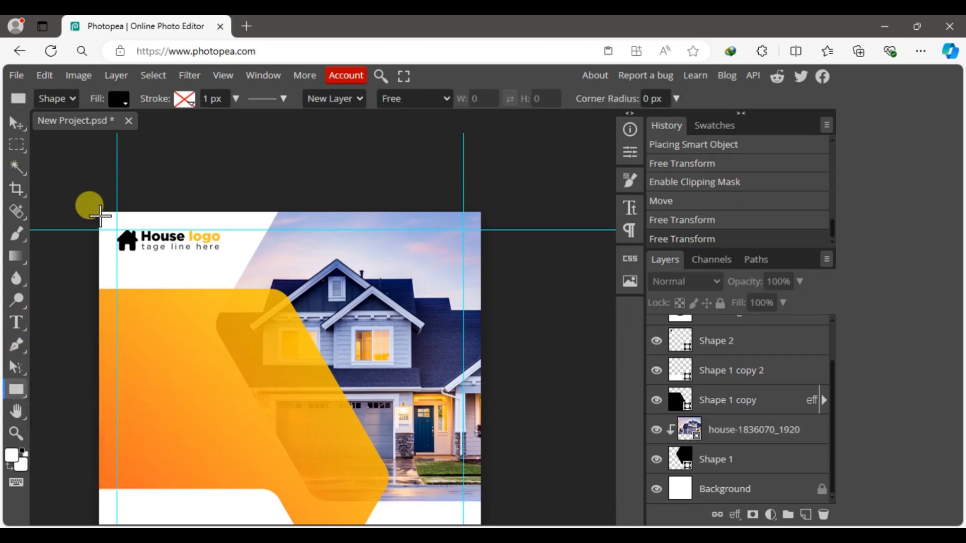
pyautogui.moveTo(94, 212); pyautogui.dragTo(313, 290)
pyautogui.click(16, 123)
# Step: Change the rectangle's fill to the dark navy 1b1732 sampled from the house photo
pyautogui.scroll(2, 758, 431)
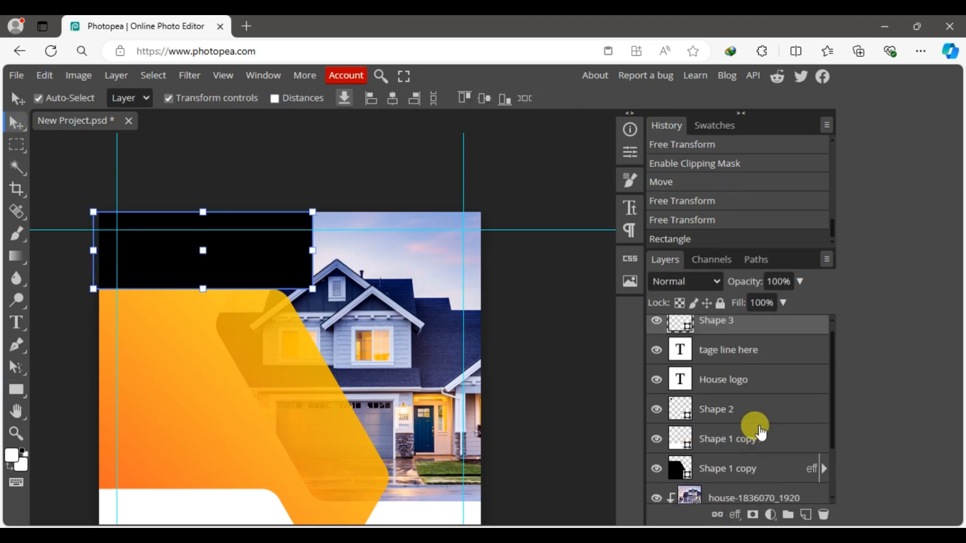
pyautogui.doubleClick(679, 331)
pyautogui.moveTo(424, 279); pyautogui.dragTo(697, 278)
pyautogui.click(415, 336)
pyautogui.click(915, 318)
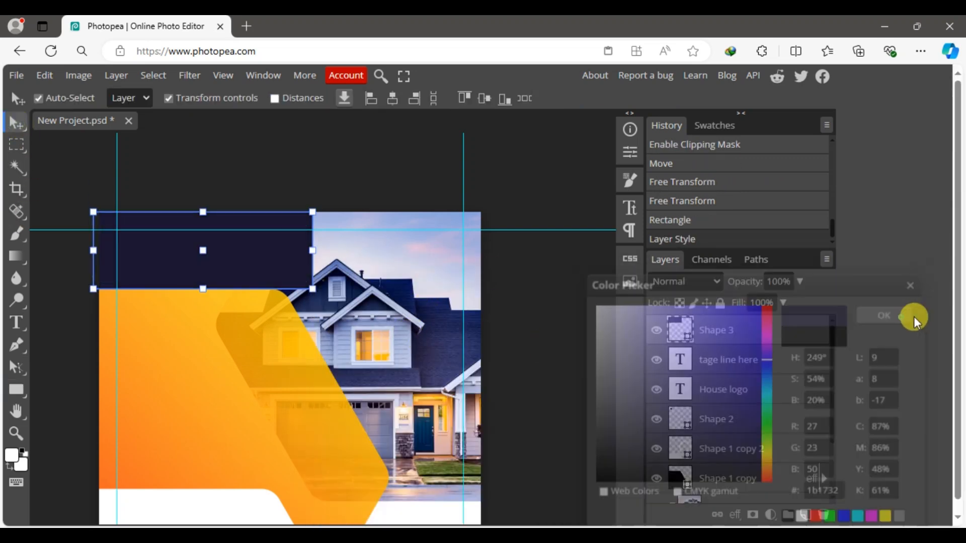
pyautogui.click(16, 124)
pyautogui.click(278, 166)
# Step: Move the navy rectangle down the layer stack to sit just above the Background layer, behind the photo hexagon
pyautogui.click(266, 256)
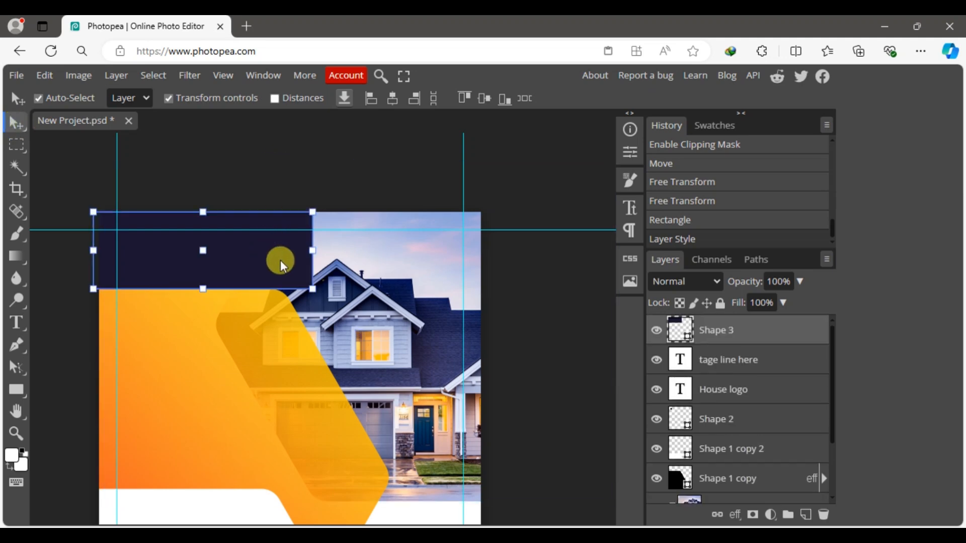
pyautogui.hotkey('ctrl', 'shift', '[')
pyautogui.moveTo(723, 487); pyautogui.dragTo(736, 453)
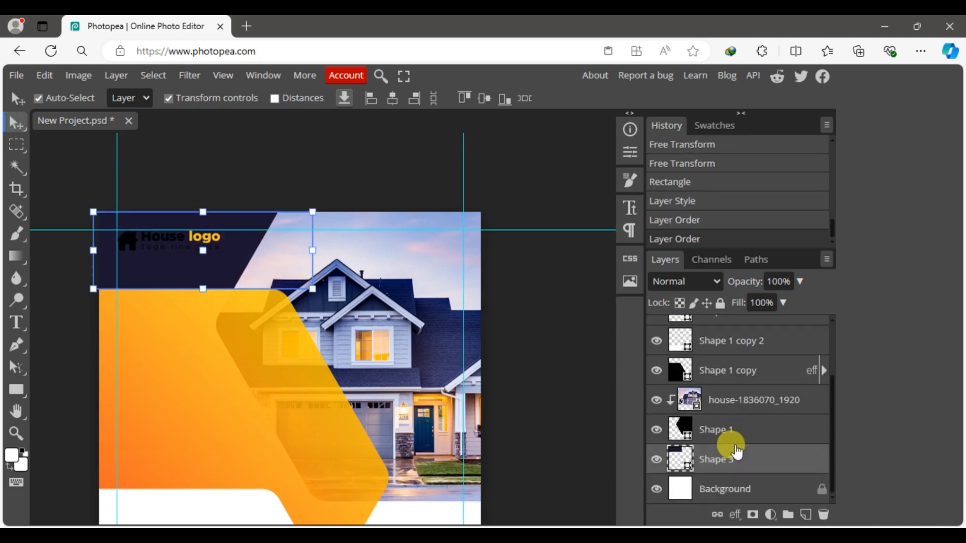
# Step: Try to recolor the logo white through the character text color
pyautogui.click(132, 242)
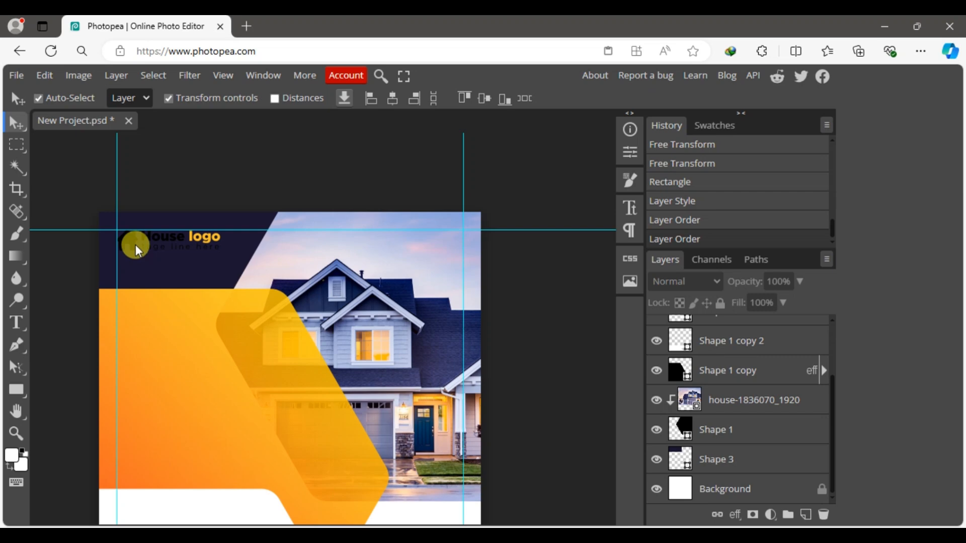
pyautogui.click(630, 208)
pyautogui.click(553, 265)
pyautogui.moveTo(621, 319); pyautogui.dragTo(593, 304)
pyautogui.click(867, 312)
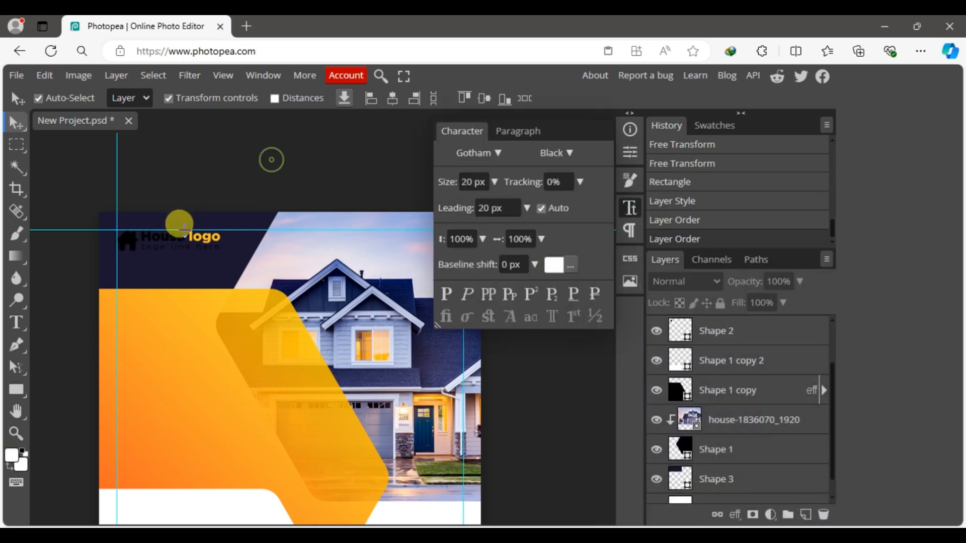
# Step: Change the house icon shape's fill color to white
pyautogui.scroll(2, 737, 416)
pyautogui.click(134, 242)
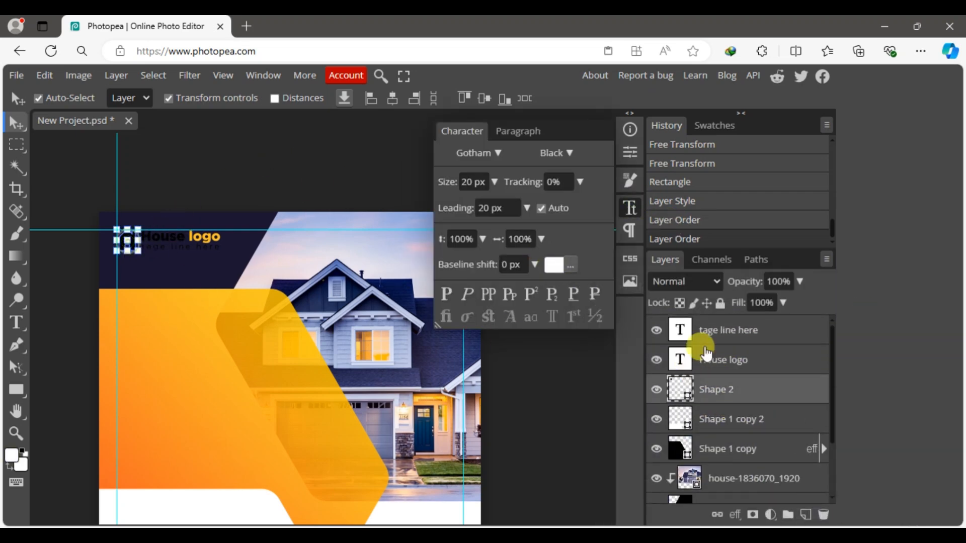
pyautogui.doubleClick(683, 386)
pyautogui.moveTo(616, 322); pyautogui.dragTo(545, 283)
pyautogui.click(882, 313)
pyautogui.click(299, 197)
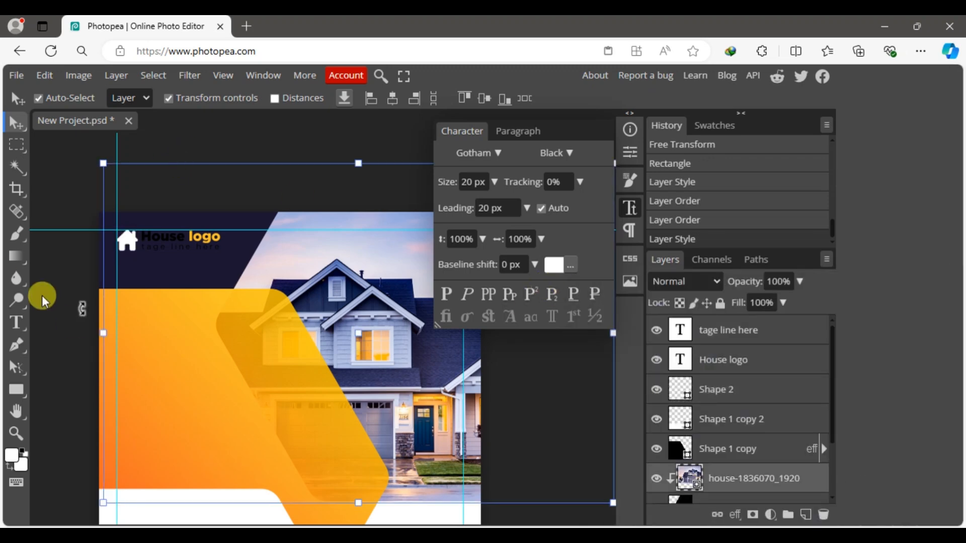
# Step: Set the text color of the "House logo" layer to white
pyautogui.click(17, 434)
pyautogui.click(161, 245)
pyautogui.press('v')
pyautogui.click(174, 239)
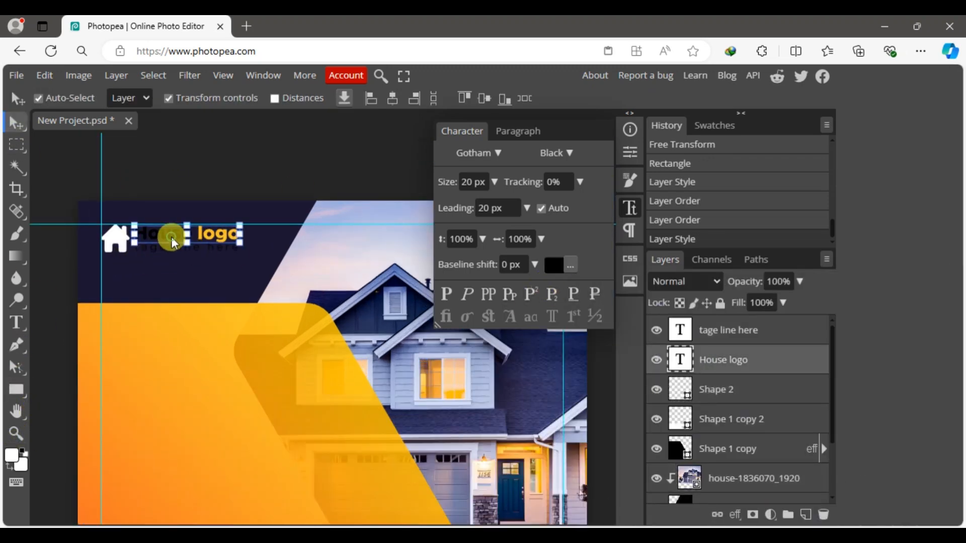
pyautogui.click(547, 269)
pyautogui.click(891, 313)
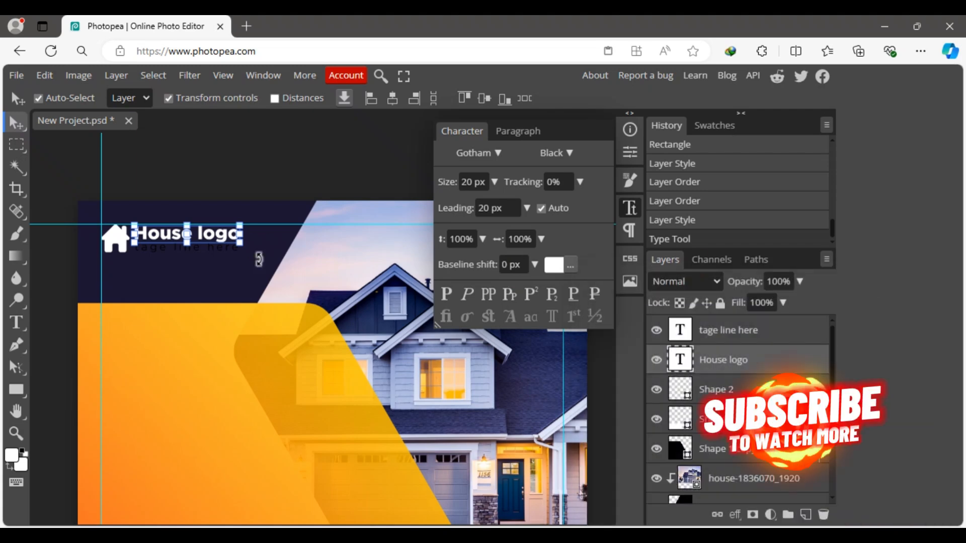
# Step: Set the text color of the "tage line here" tagline to white
pyautogui.click(129, 133)
pyautogui.click(168, 248)
pyautogui.click(554, 264)
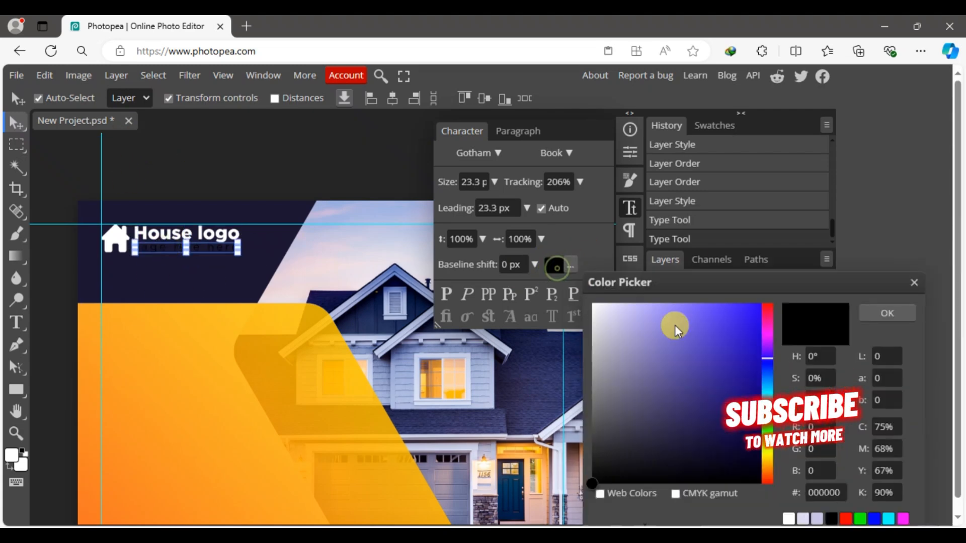
pyautogui.click(593, 302)
pyautogui.click(905, 324)
pyautogui.click(65, 161)
# Step: Recolor only the word "logo" in the logo text with yellow ffc426 sampled from the hexagon, and close the character settings
pyautogui.click(16, 323)
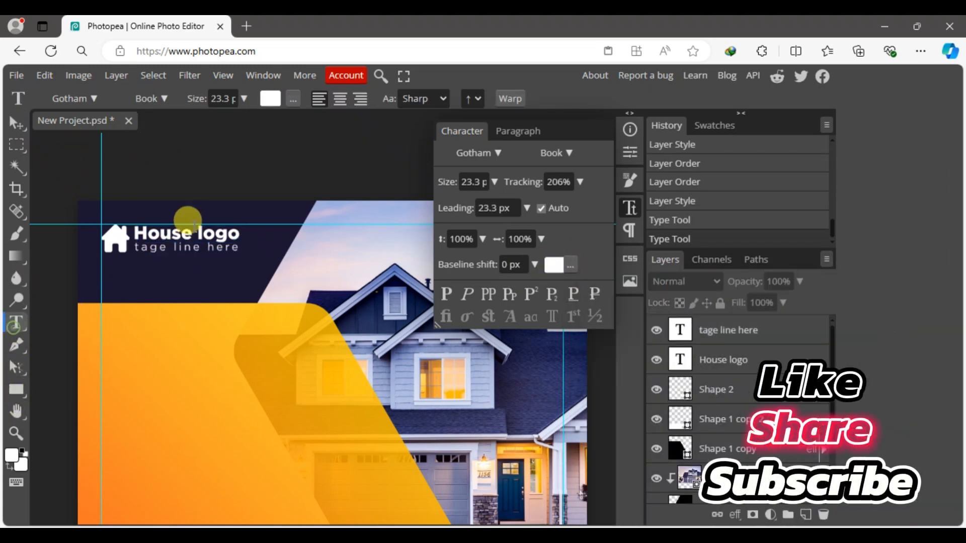
pyautogui.click(233, 228)
pyautogui.doubleClick(218, 233)
pyautogui.click(554, 264)
pyautogui.click(242, 312)
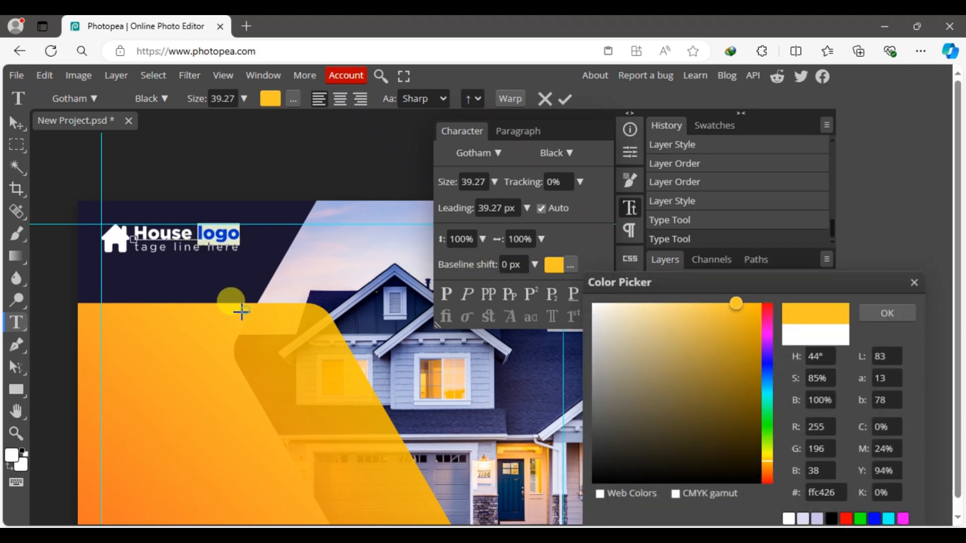
pyautogui.click(878, 311)
pyautogui.click(16, 122)
pyautogui.click(629, 230)
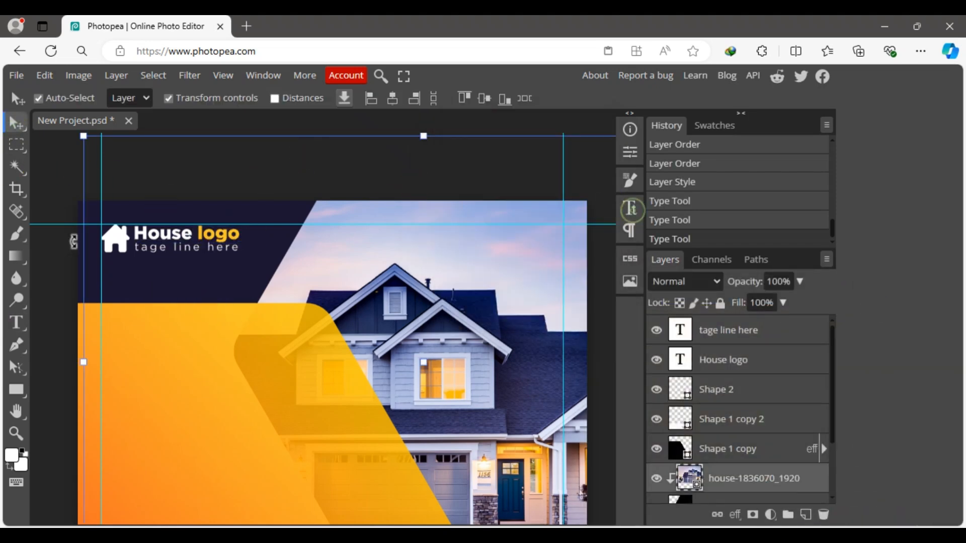
# Step: Draw a black rectangle on a new layer across the bottom-right corner of the post
pyautogui.hotkey('ctrl', '-')
pyautogui.hotkey('ctrl', '-')
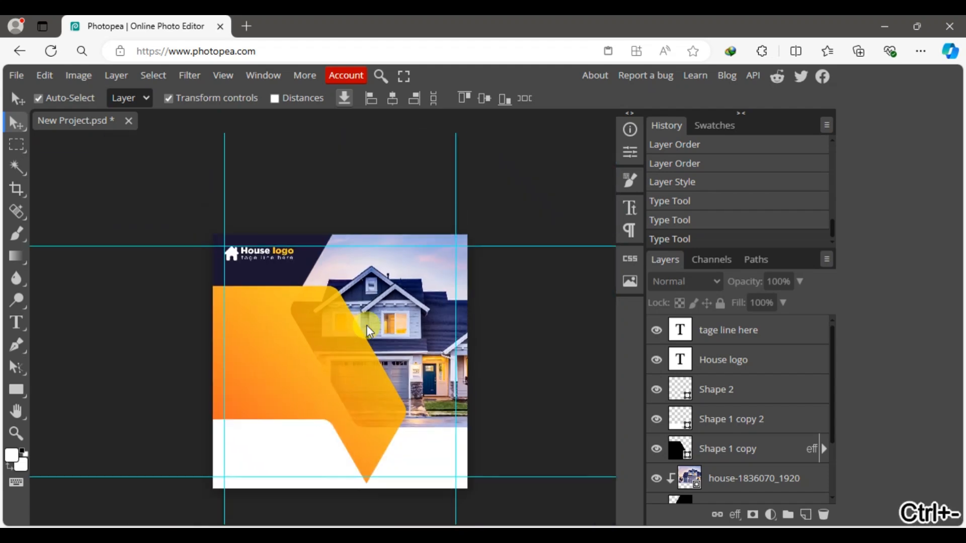
pyautogui.moveTo(370, 332); pyautogui.dragTo(138, 379)
pyautogui.click(17, 390)
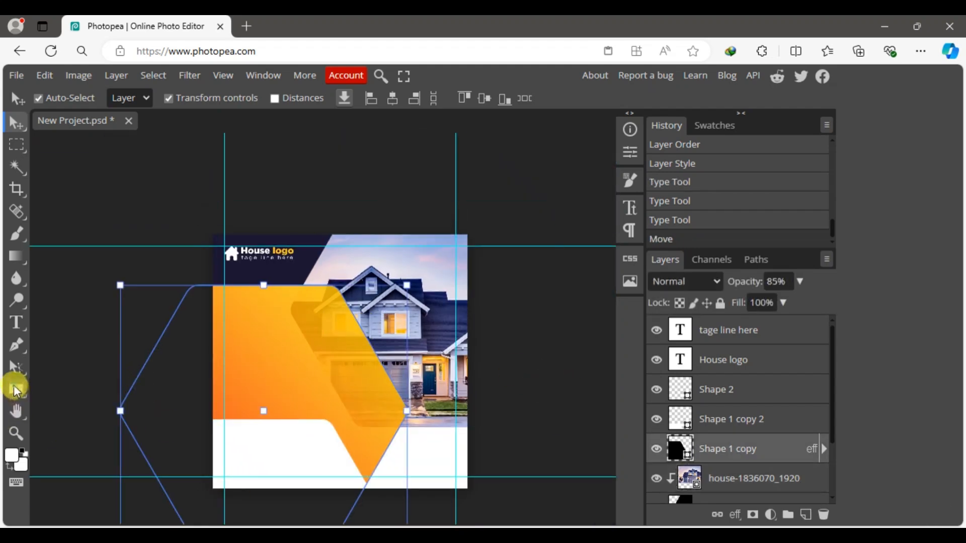
pyautogui.click(806, 515)
pyautogui.moveTo(327, 442); pyautogui.dragTo(468, 489)
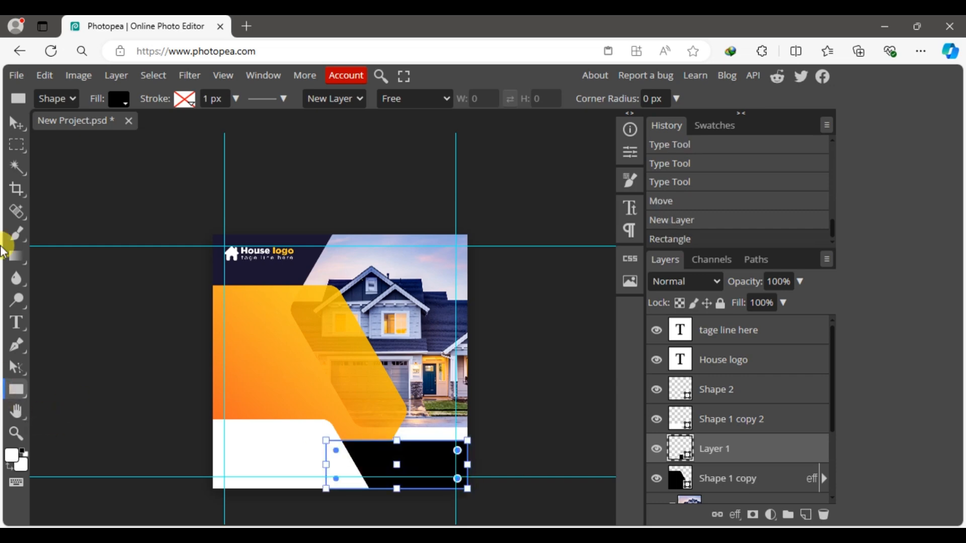
# Step: Enlarge the black rectangle to about 633 by 216 px and raise its layer above Shape 1 copy 2
pyautogui.click(17, 126)
pyautogui.moveTo(346, 468); pyautogui.dragTo(337, 463)
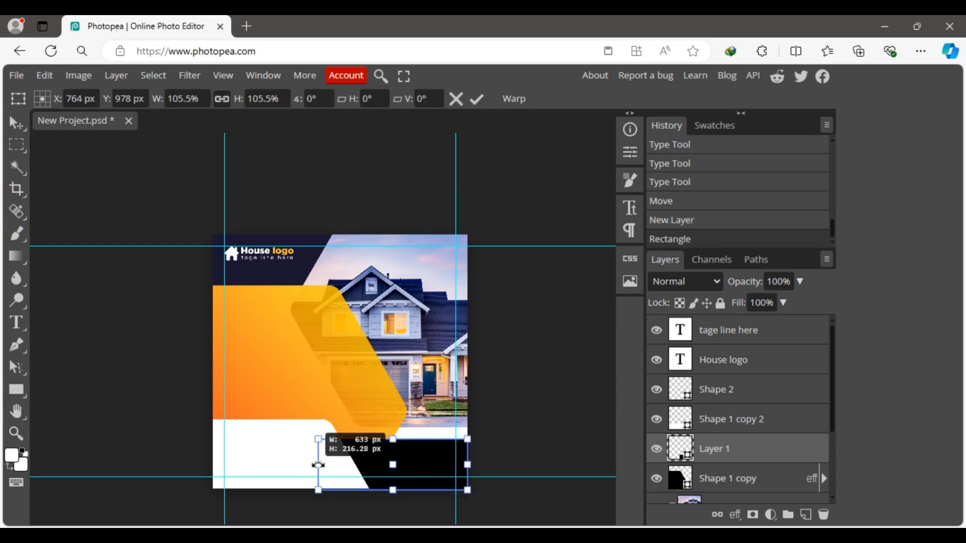
pyautogui.click(475, 100)
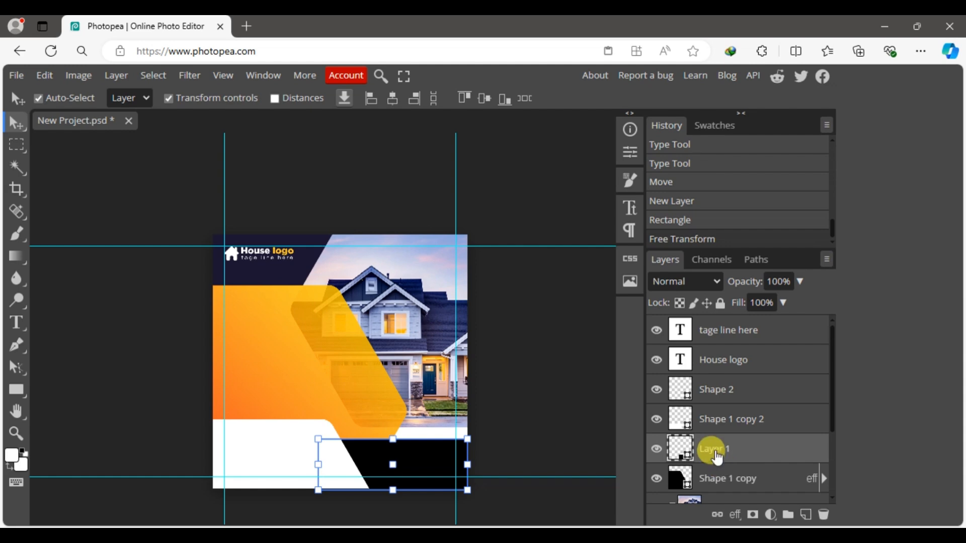
pyautogui.moveTo(717, 458); pyautogui.dragTo(721, 413)
pyautogui.click(297, 366)
pyautogui.click(368, 455)
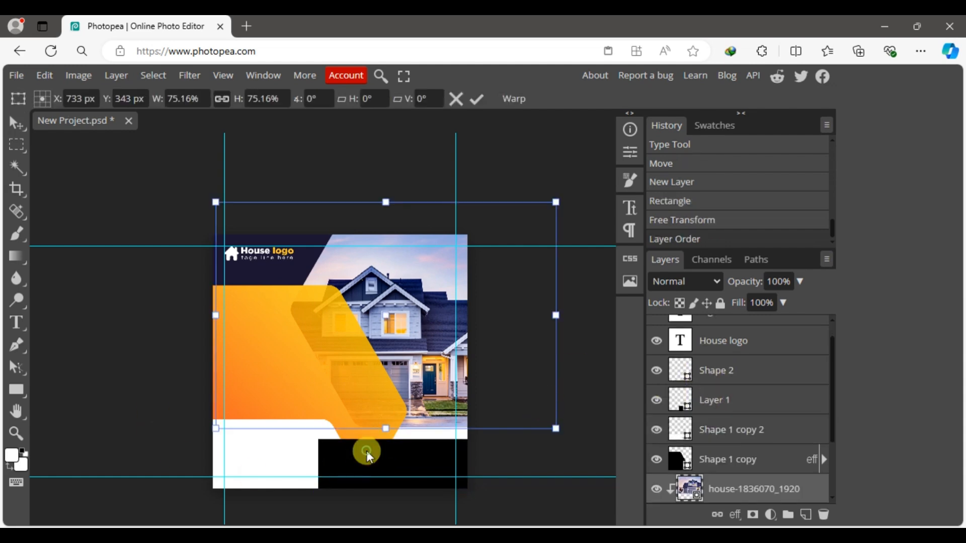
pyautogui.click(477, 100)
# Step: Shift the black rectangle's bottom-left anchor point to the right so its left edge slants
pyautogui.click(399, 455)
pyautogui.click(20, 370)
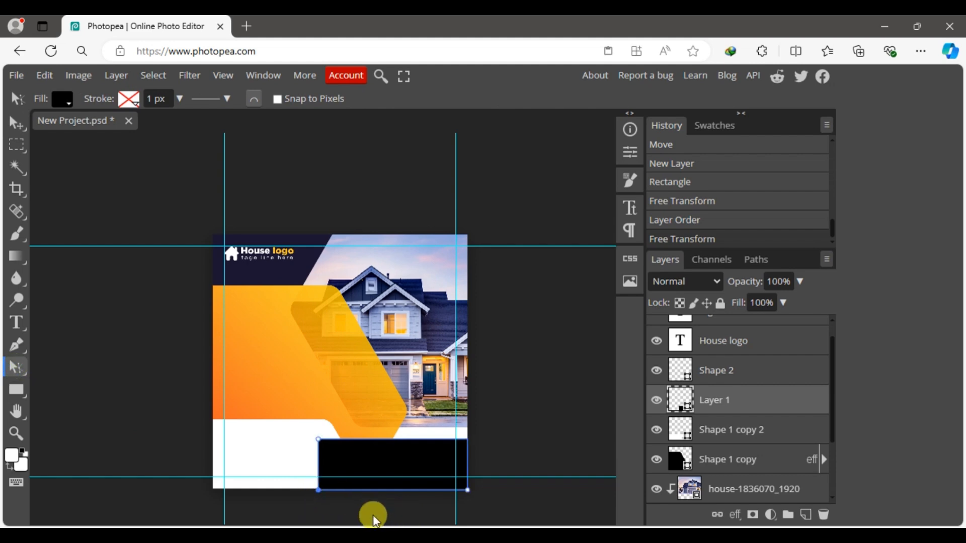
pyautogui.hotkey('shift', 'Right')
pyautogui.hotkey('shift', 'Right')
pyautogui.hotkey('shift', 'Right')
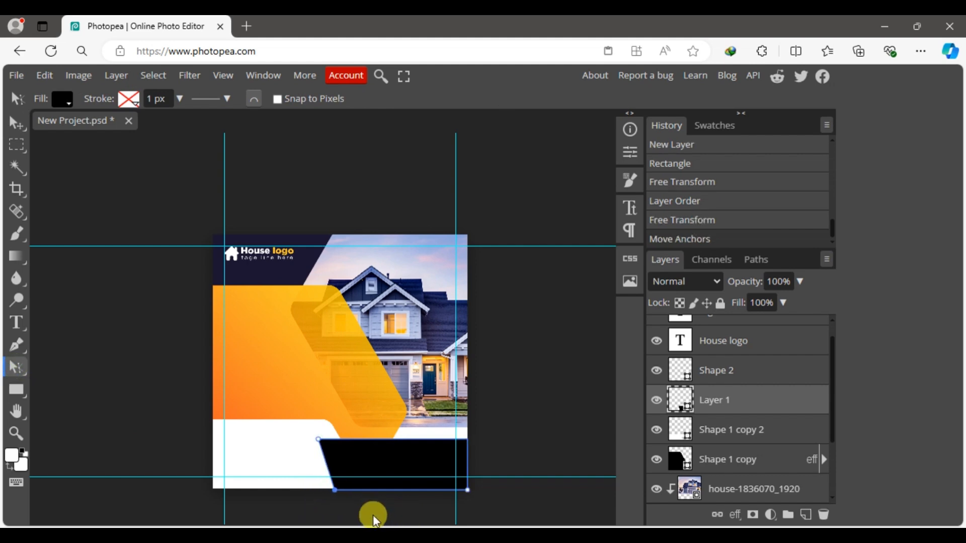
pyautogui.press('v')
# Step: Nudge the slanted black shape slightly down the post
pyautogui.click(104, 207)
pyautogui.click(15, 436)
pyautogui.click(334, 463)
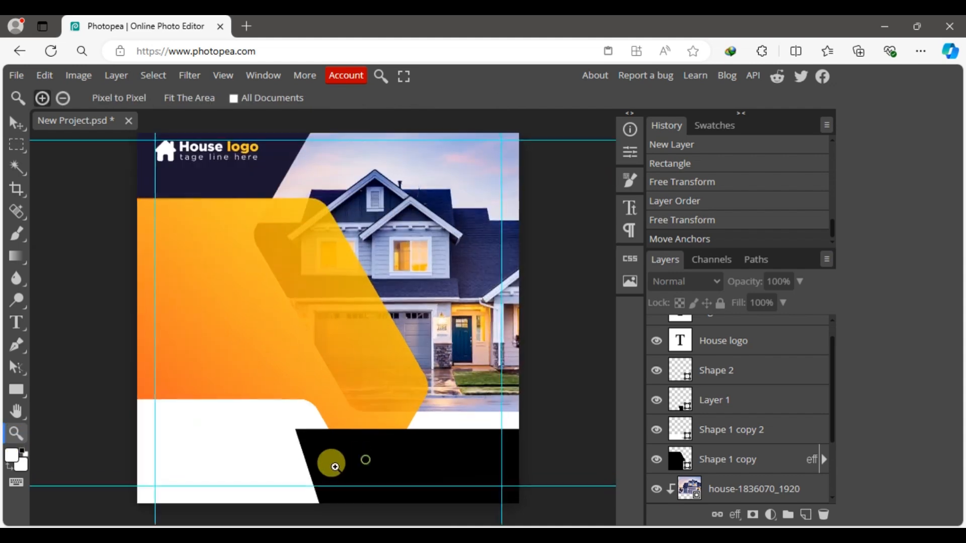
pyautogui.click(339, 448)
pyautogui.click(339, 449)
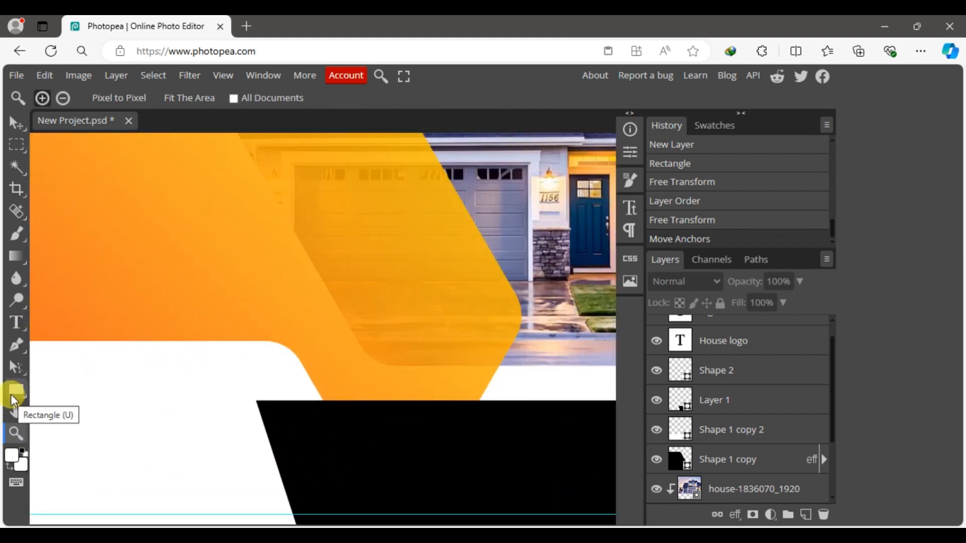
pyautogui.click(510, 481)
pyautogui.click(14, 130)
pyautogui.click(467, 436)
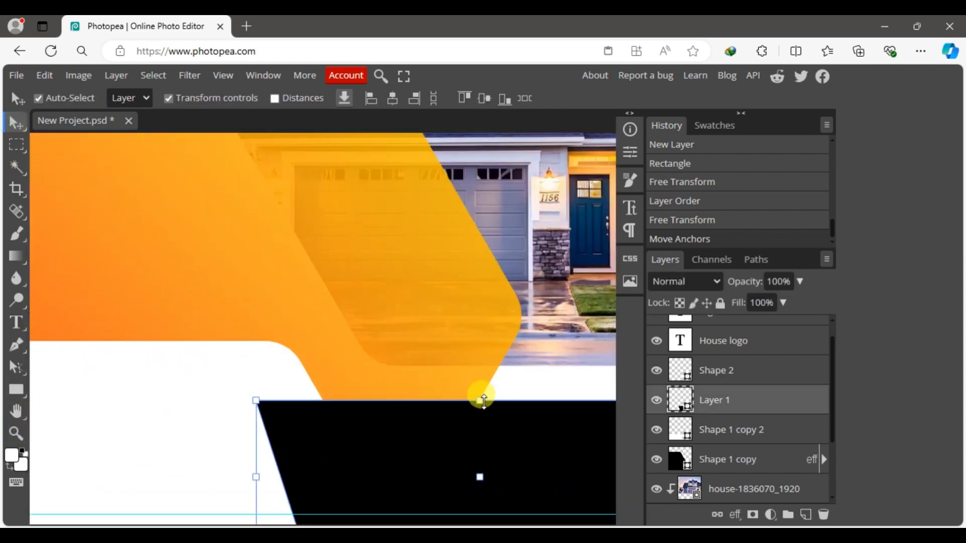
pyautogui.hotkey('shift', 'Down')
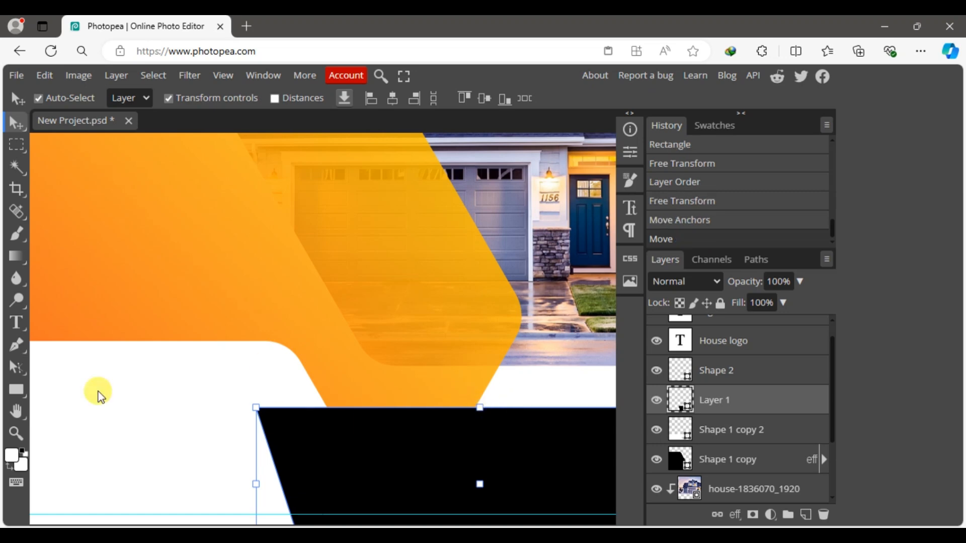
pyautogui.hotkey('shift', 'Down')
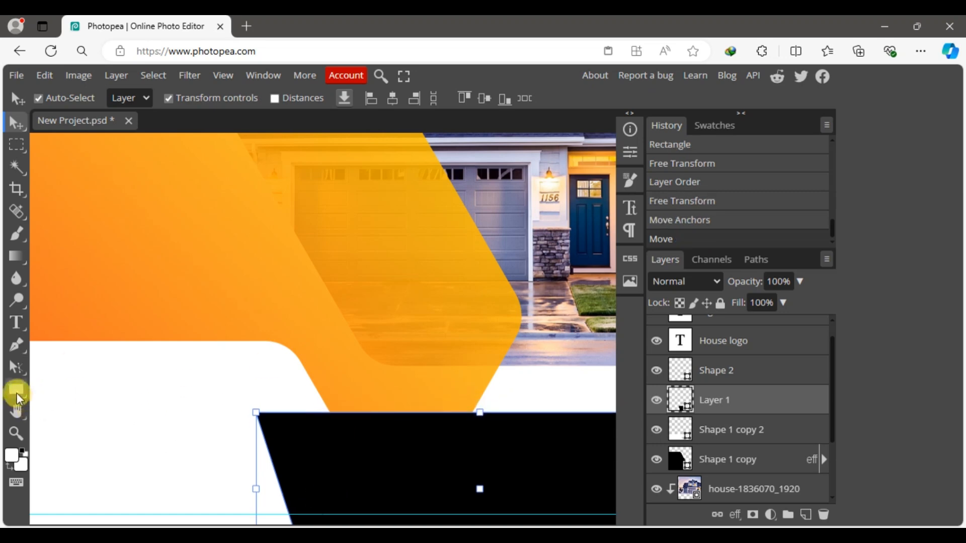
# Step: Draw a small black rectangle over the slanted shape's top-left corner
pyautogui.click(17, 390)
pyautogui.moveTo(259, 374); pyautogui.dragTo(347, 444)
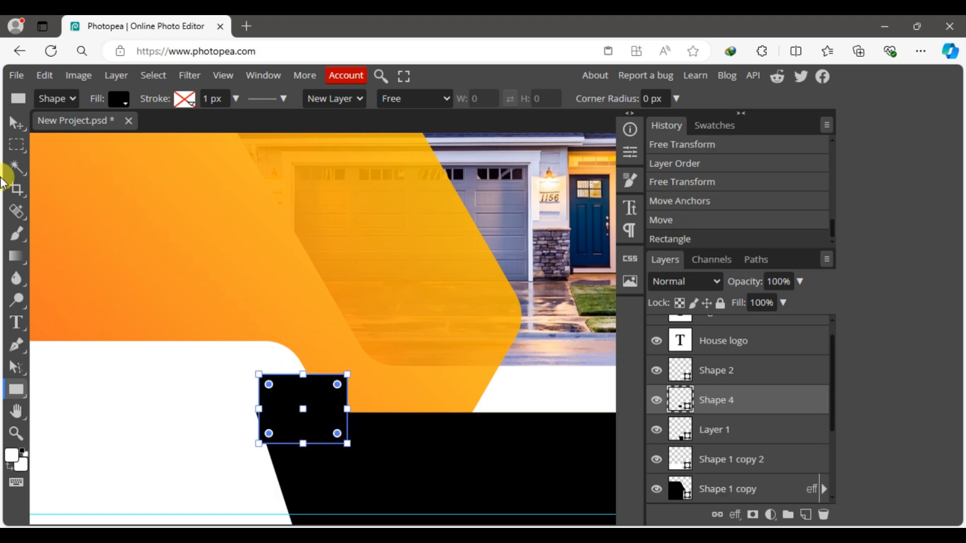
pyautogui.press('v')
# Step: Fill the slanted bottom shape with navy 1f2350 sampled from the house roof in the photo
pyautogui.click(500, 471)
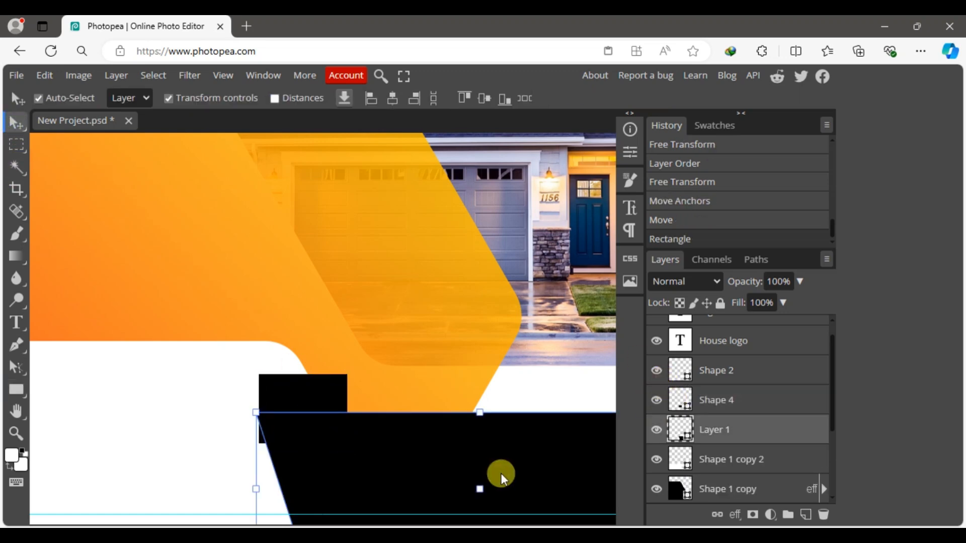
pyautogui.hotkey('ctrl', '-')
pyautogui.doubleClick(679, 429)
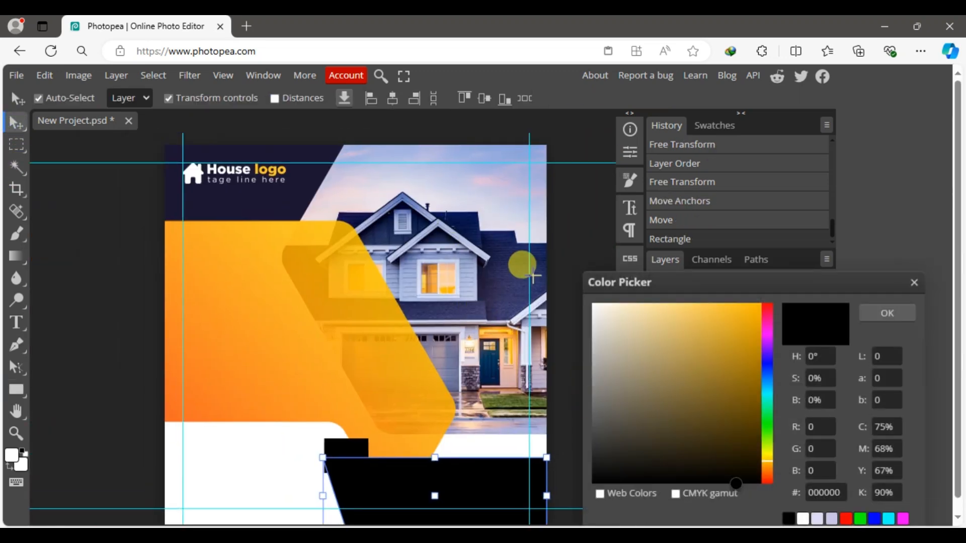
pyautogui.click(487, 256)
pyautogui.click(496, 246)
pyautogui.click(492, 242)
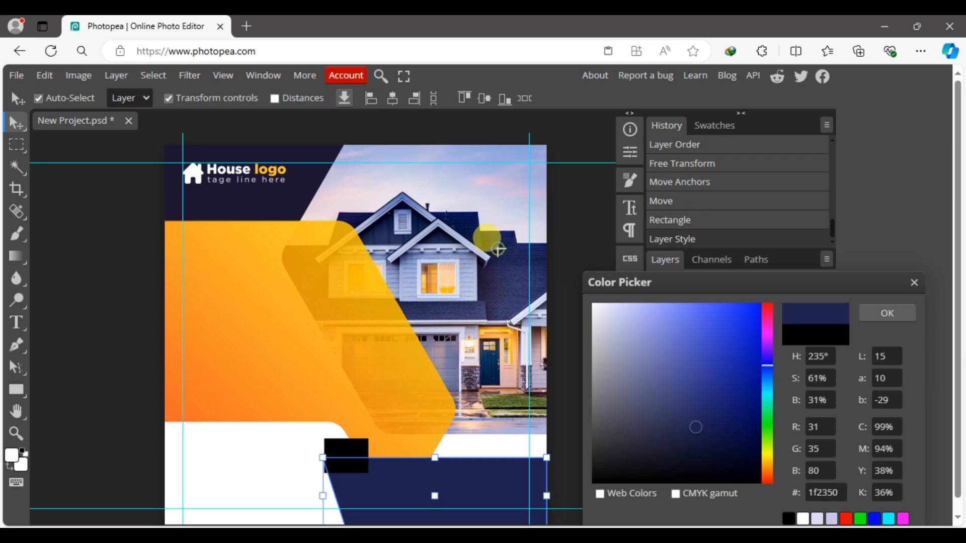
pyautogui.click(887, 313)
# Step: Fill the small rectangle with the dark navy sampled from the banner behind the logo
pyautogui.click(347, 445)
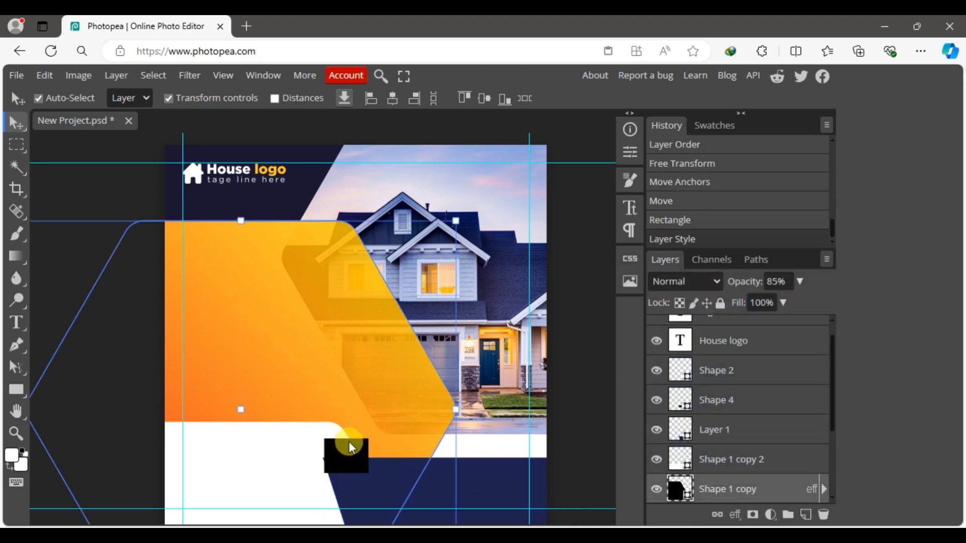
pyautogui.doubleClick(681, 400)
pyautogui.click(257, 189)
pyautogui.click(877, 314)
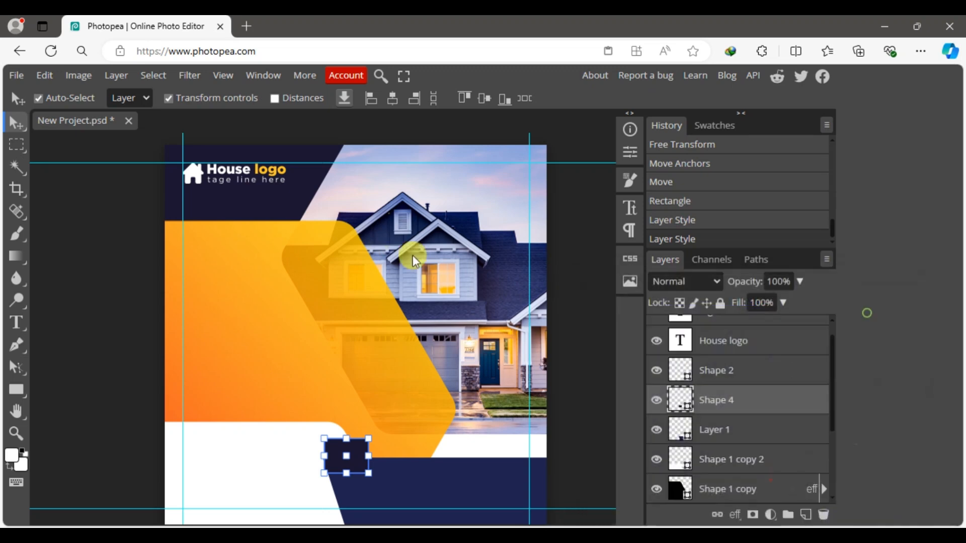
# Step: Move the small dark rectangle right against the white shape's curved edge and nudge the navy bottom shape down
pyautogui.click(17, 433)
pyautogui.click(386, 469)
pyautogui.click(404, 458)
pyautogui.press('v')
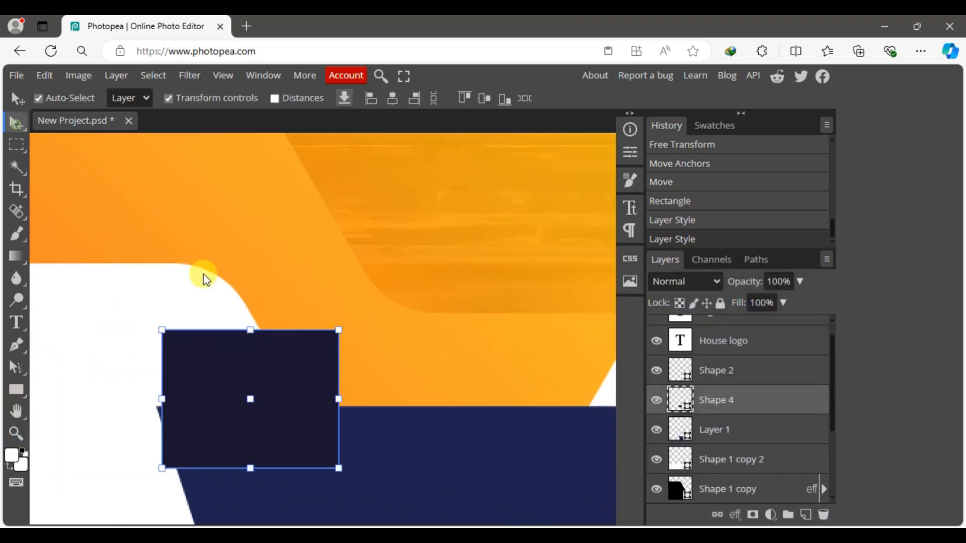
pyautogui.moveTo(258, 362); pyautogui.dragTo(343, 348)
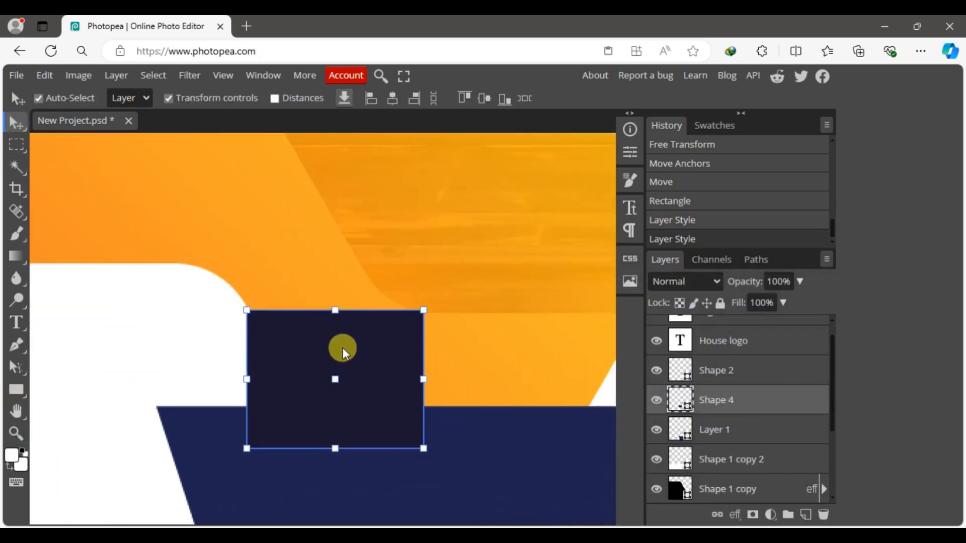
pyautogui.click(536, 498)
pyautogui.hotkey('shift', 'Down')
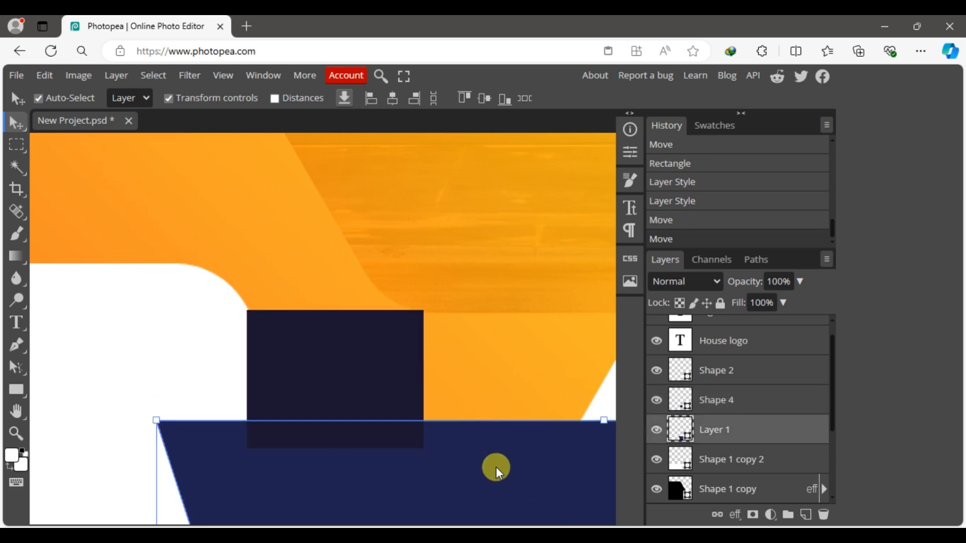
# Step: Reshape the small dark rectangle into a fold by moving its anchors to the navy shape's corner and the orange strip's edge
pyautogui.click(315, 366)
pyautogui.click(15, 372)
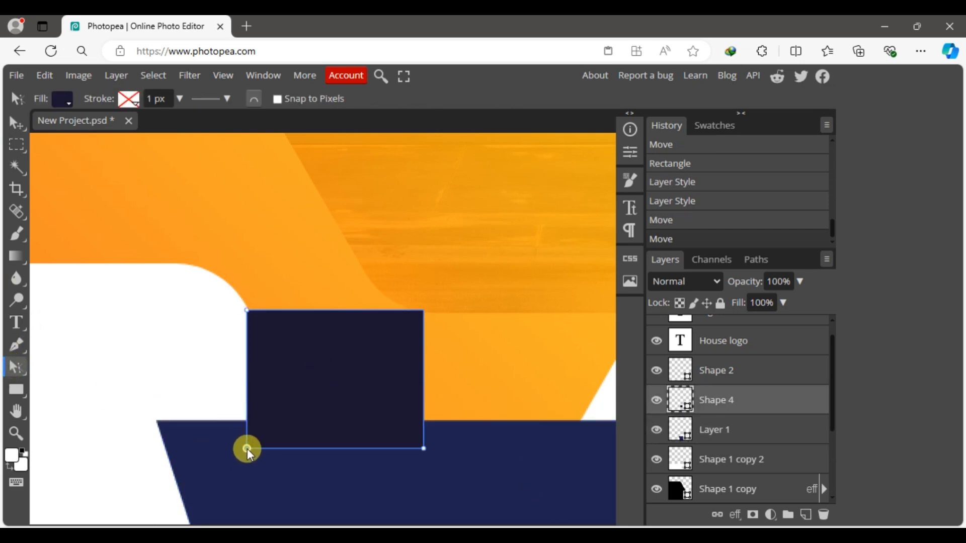
pyautogui.moveTo(247, 449); pyautogui.dragTo(157, 422)
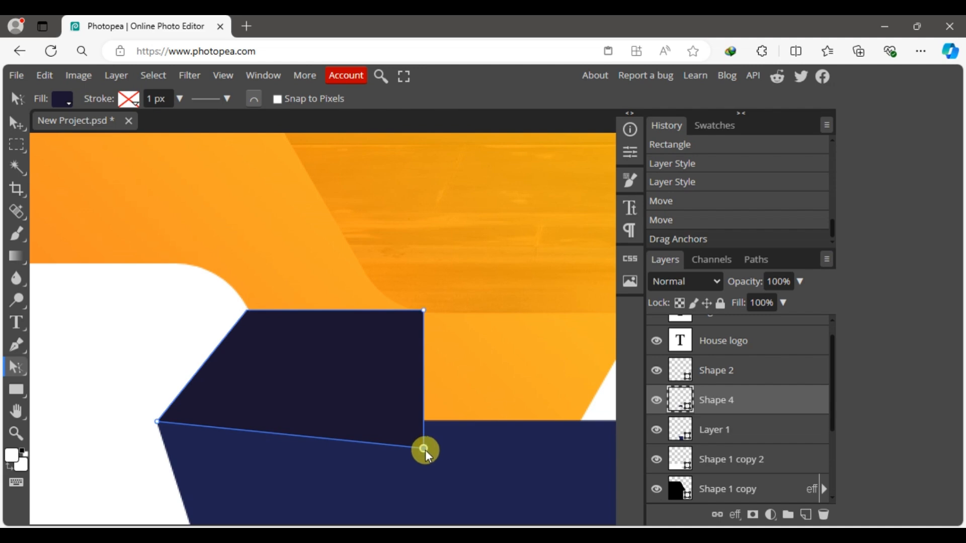
pyautogui.moveTo(425, 450); pyautogui.dragTo(260, 489)
pyautogui.moveTo(423, 311); pyautogui.dragTo(336, 460)
pyautogui.moveTo(246, 311); pyautogui.dragTo(252, 316)
pyautogui.click(17, 123)
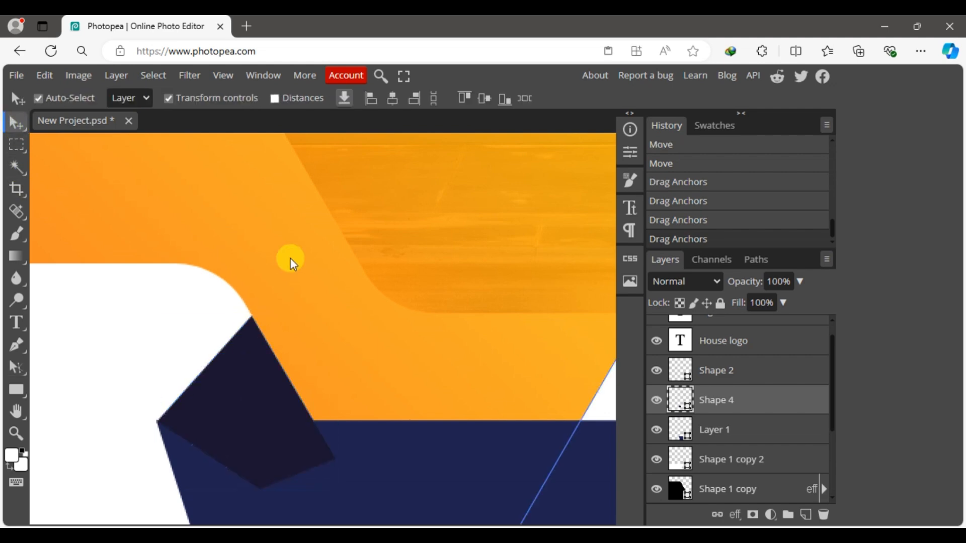
# Step: Move the navy bottom shape's layer above the dark fold shape, Shape 4
pyautogui.click(291, 258)
pyautogui.hotkey('ctrl', '-')
pyautogui.click(457, 376)
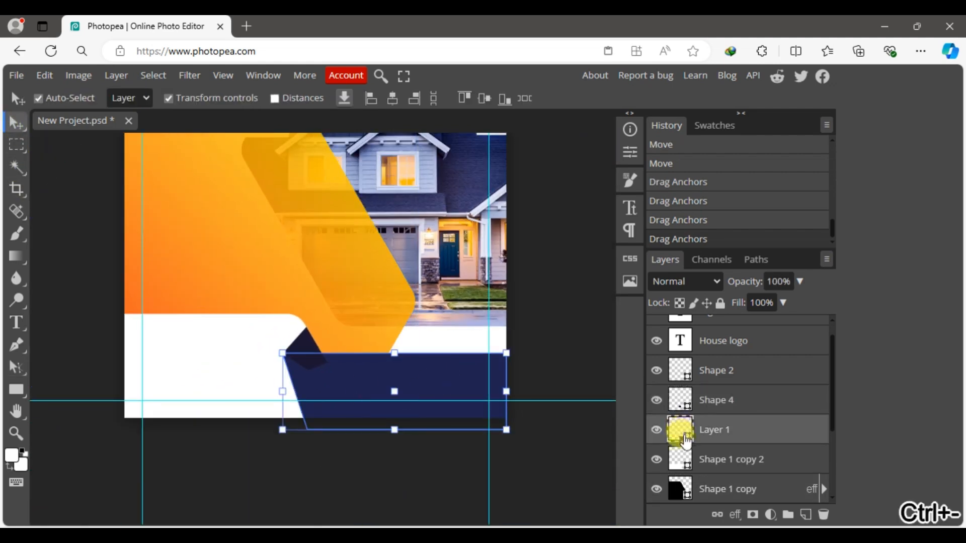
pyautogui.moveTo(686, 440); pyautogui.dragTo(712, 392)
pyautogui.click(579, 449)
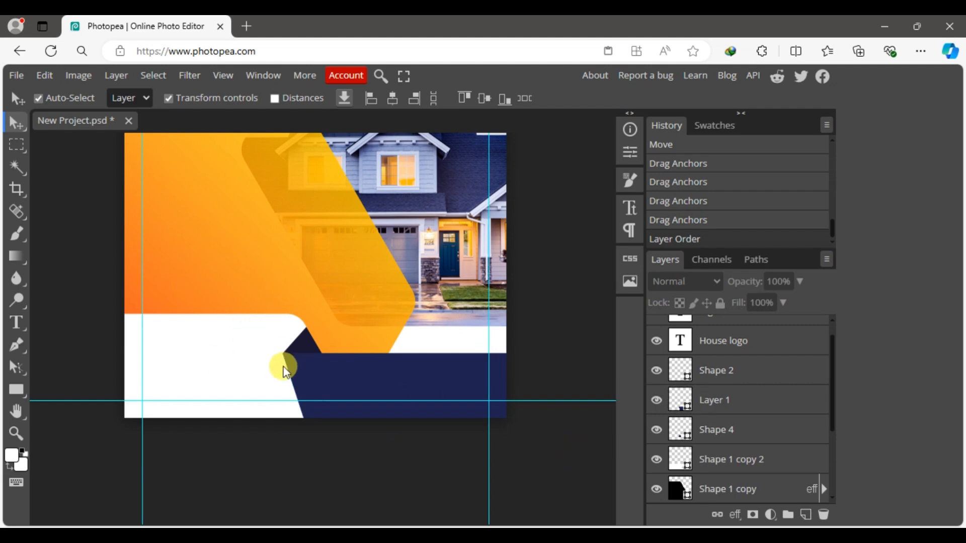
# Step: Add three separate text lines reading "New Perfect", "House" and "For sale" on the orange shape
pyautogui.scroll(5, 450, 277)
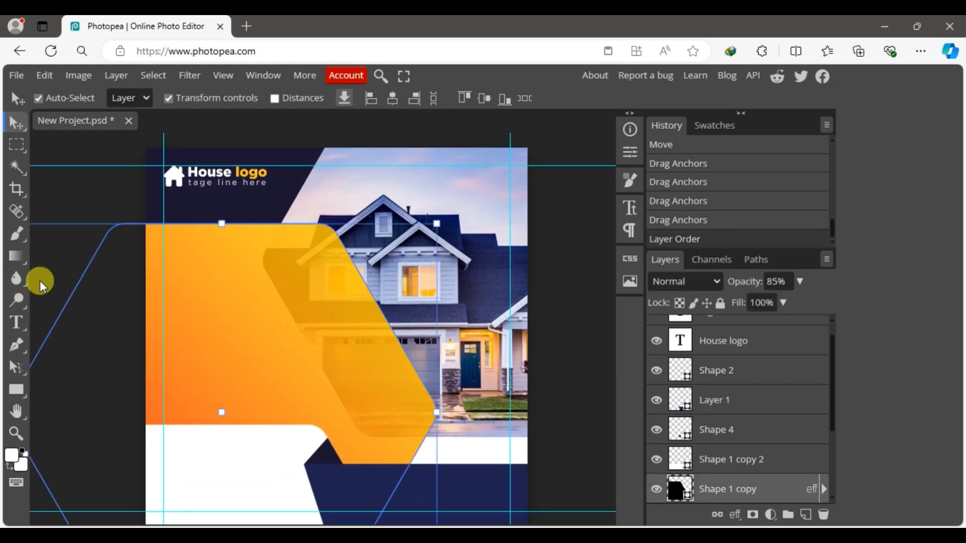
pyautogui.click(16, 322)
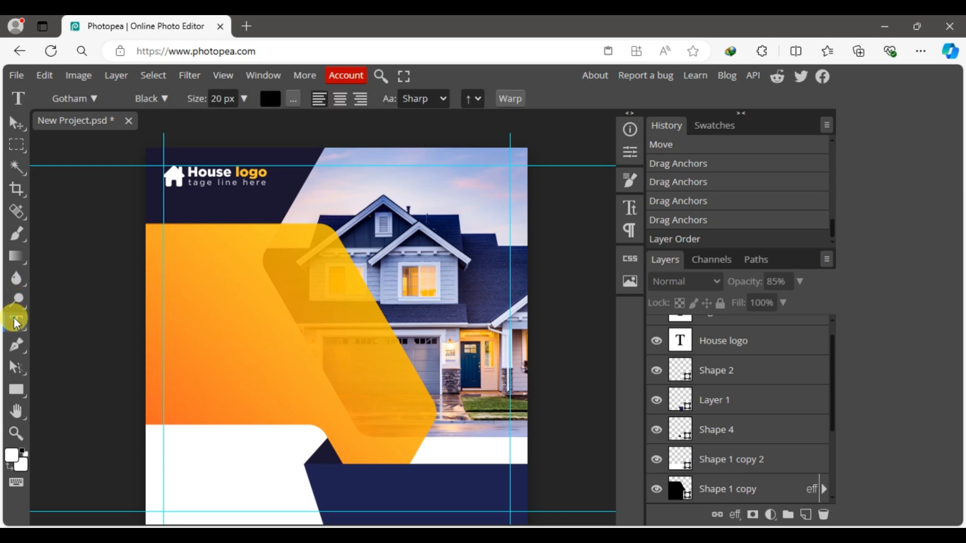
pyautogui.click(190, 300)
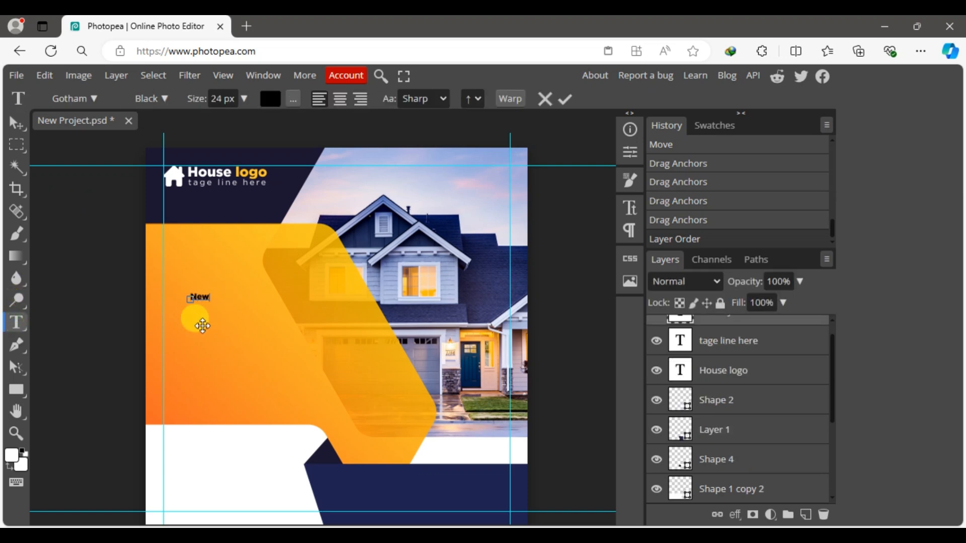
pyautogui.click(16, 123)
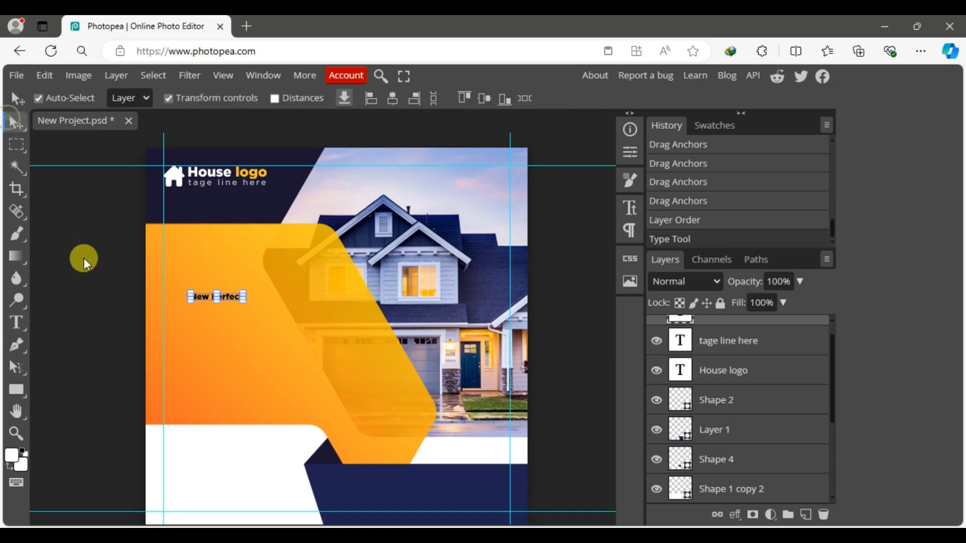
pyautogui.click(17, 323)
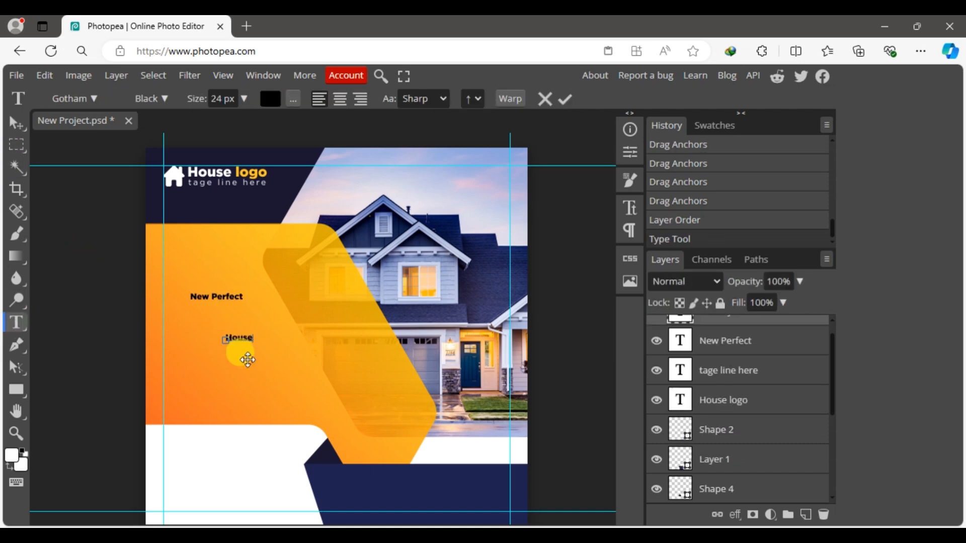
pyautogui.click(12, 122)
pyautogui.click(16, 322)
pyautogui.click(224, 378)
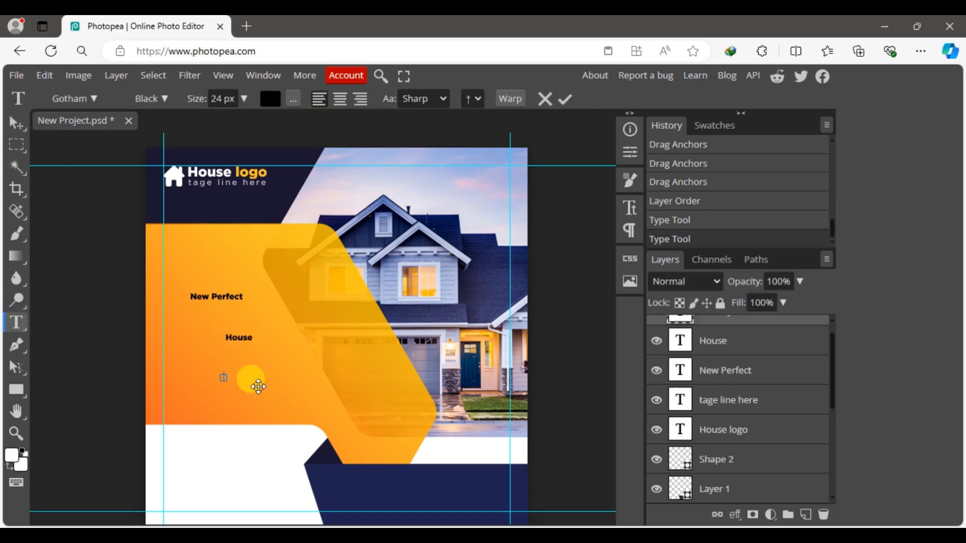
pyautogui.click(17, 123)
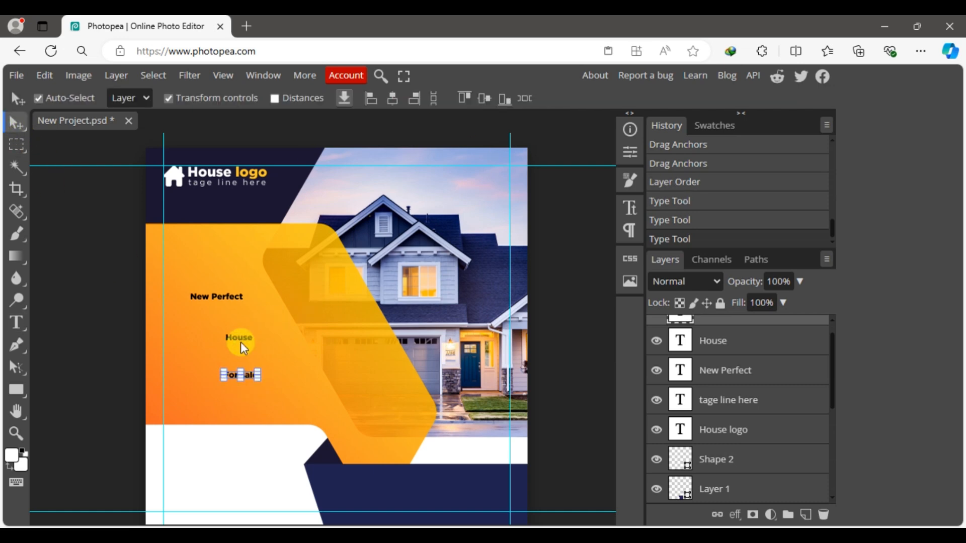
# Step: Set the "For sale" text in all caps and enlarge it to about 57 px
pyautogui.click(630, 208)
pyautogui.click(488, 293)
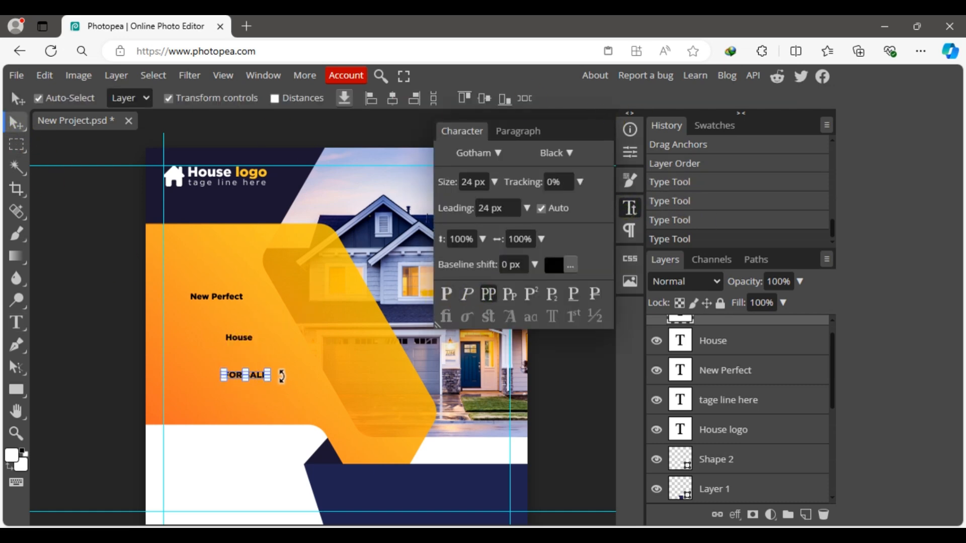
pyautogui.moveTo(282, 375); pyautogui.dragTo(330, 385)
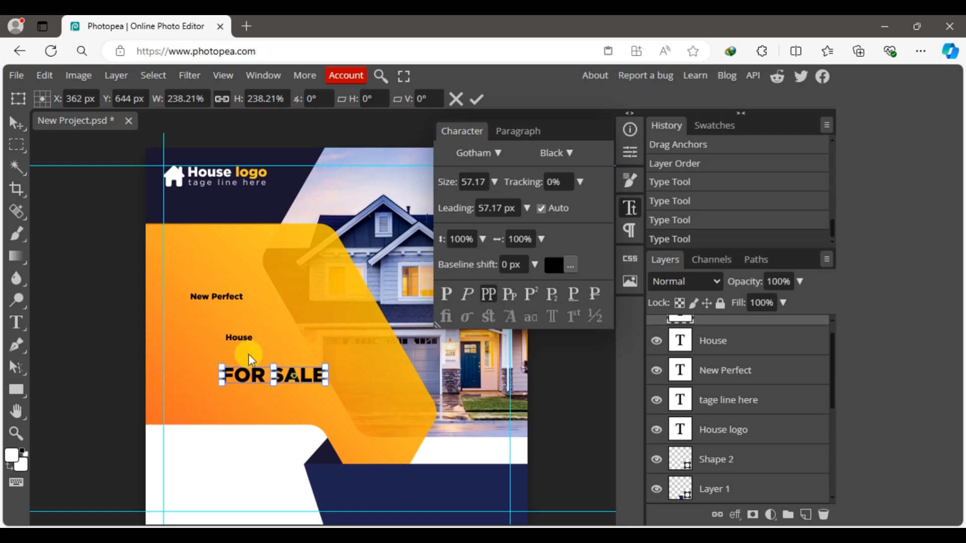
# Step: Enlarge the "House" text to about 109 px against the left guide, with "FOR SALE" moved below it
pyautogui.moveTo(252, 360); pyautogui.dragTo(285, 296)
pyautogui.click(476, 98)
pyautogui.click(251, 339)
pyautogui.click(476, 98)
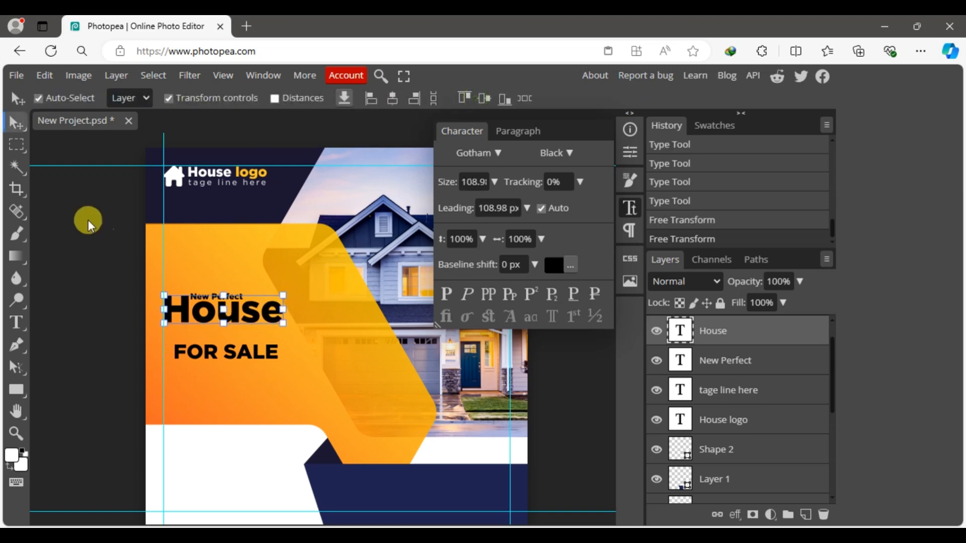
pyautogui.click(86, 220)
# Step: Enlarge the "New Perfect" text to about 42 px and place it just above "House"
pyautogui.click(16, 433)
pyautogui.click(244, 254)
pyautogui.click(17, 121)
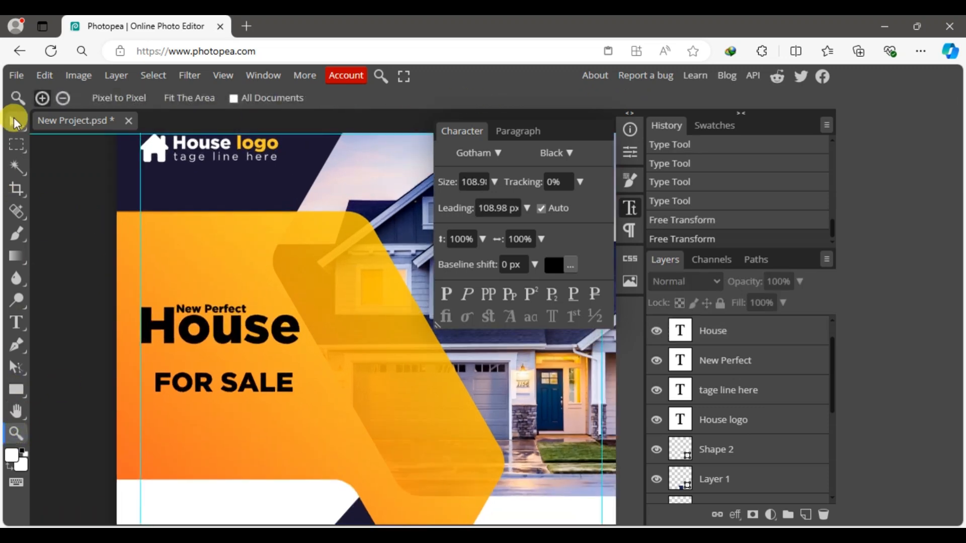
pyautogui.click(216, 310)
pyautogui.moveTo(246, 304)
pyautogui.mouseDown()
pyautogui.moveTo(299, 290)
pyautogui.moveTo(239, 296)
pyautogui.mouseUp()
# Step: Change the font of the "New Perfect" text to Alex Brush
pyautogui.click(558, 152)
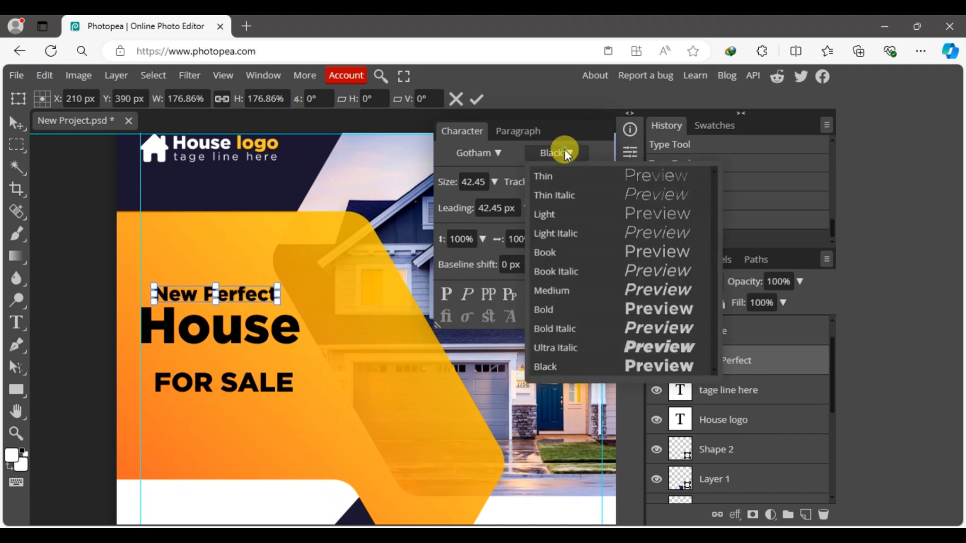
pyautogui.click(497, 153)
pyautogui.scroll(15, 549, 304)
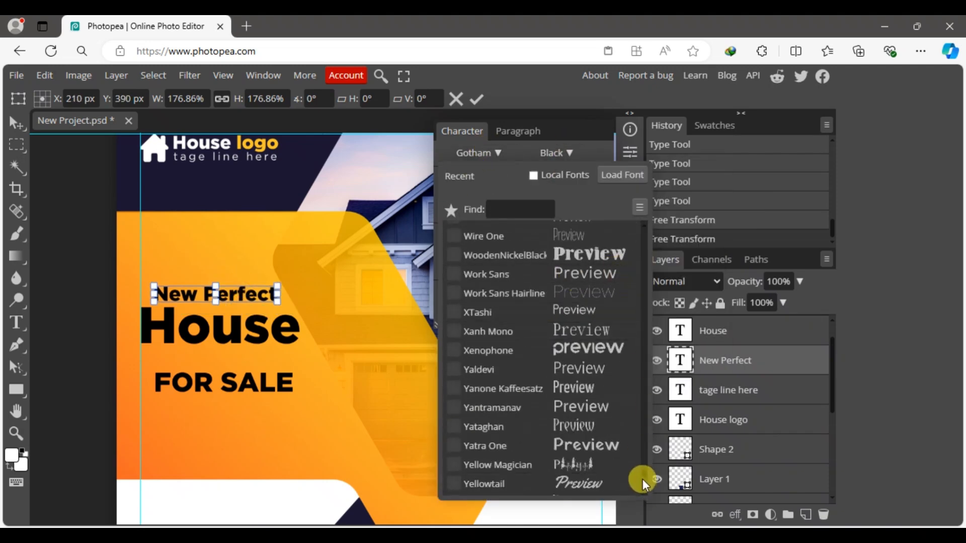
pyautogui.moveTo(644, 477); pyautogui.dragTo(652, 215)
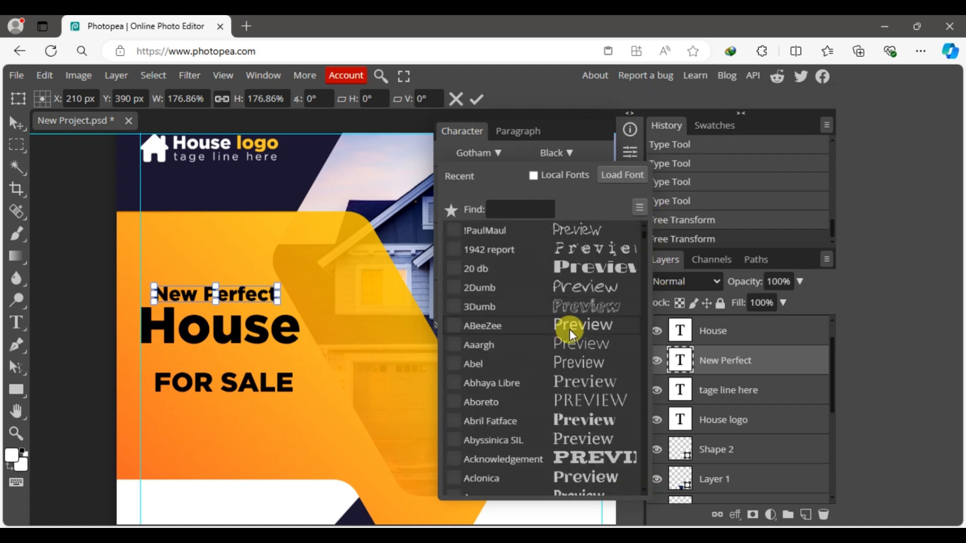
pyautogui.scroll(-10, 568, 345)
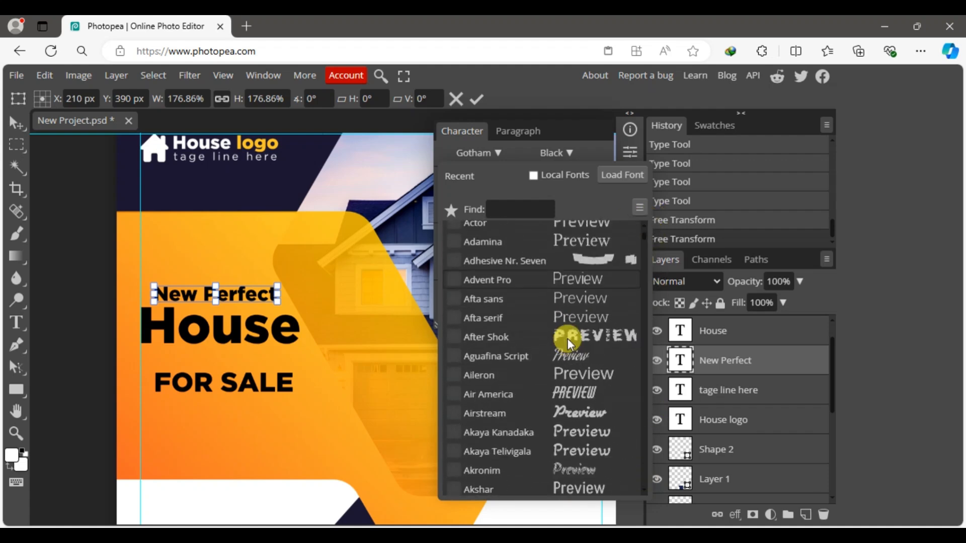
pyautogui.scroll(-3, 584, 370)
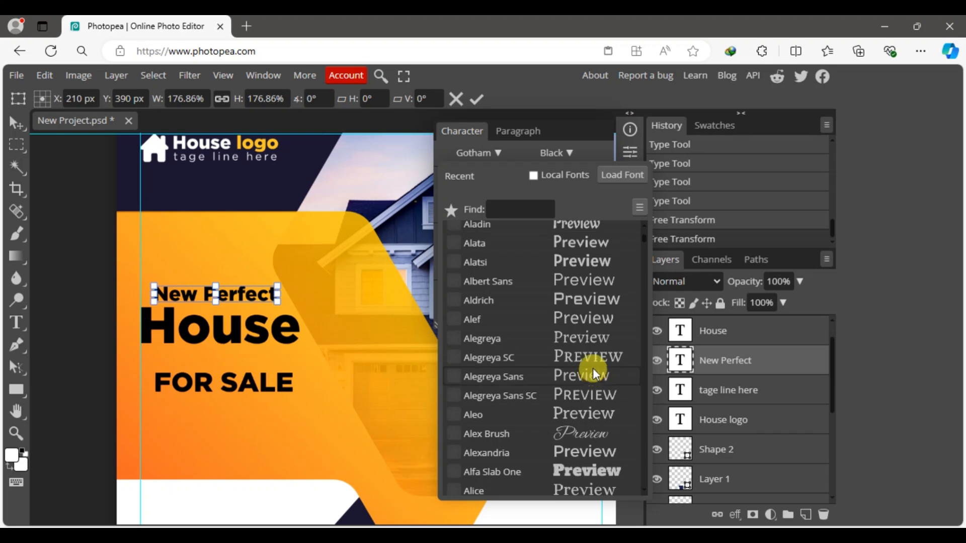
pyautogui.click(578, 437)
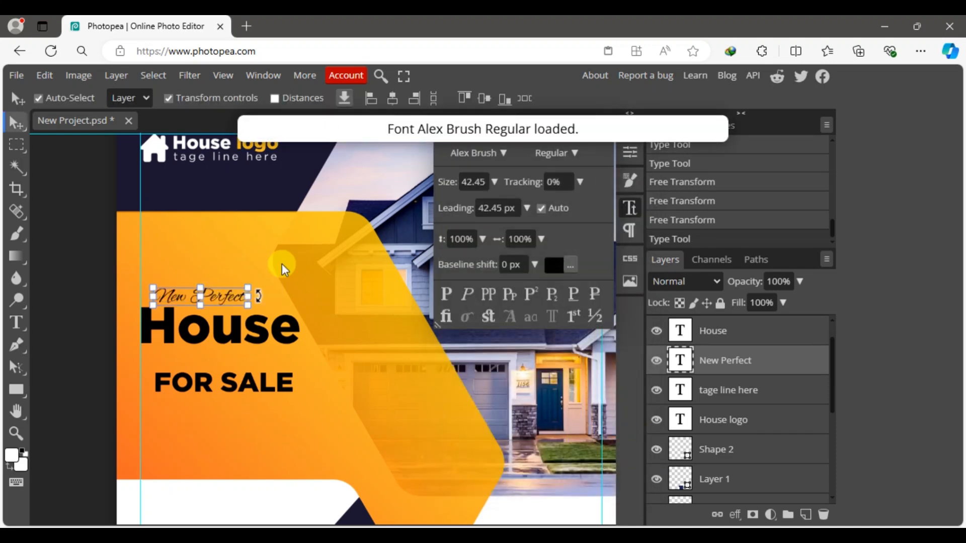
# Step: Enlarge the "New Perfect" script text to about 59 px above "House" and colour it white
pyautogui.moveTo(251, 284); pyautogui.dragTo(284, 278)
pyautogui.moveTo(227, 304); pyautogui.dragTo(225, 313)
pyautogui.click(516, 265)
pyautogui.click(553, 266)
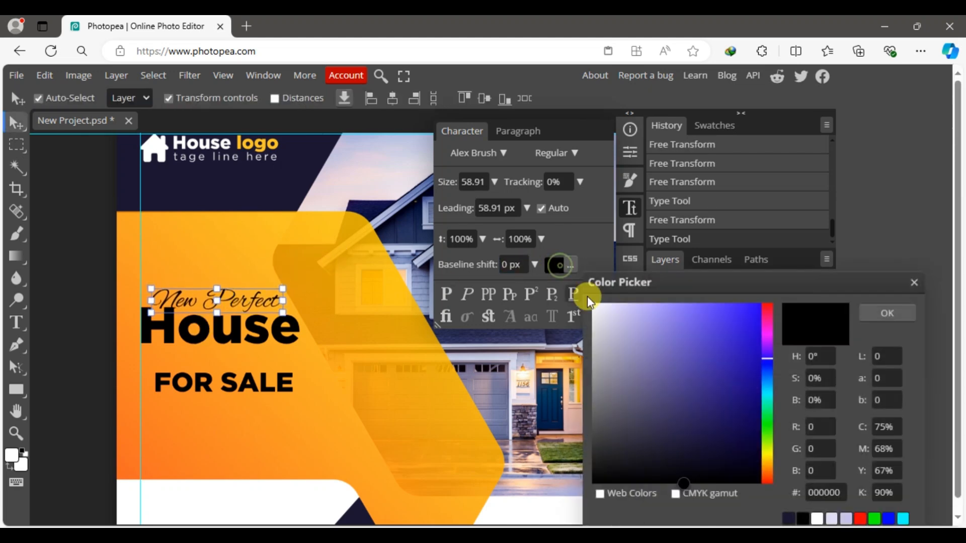
pyautogui.click(590, 298)
pyautogui.click(921, 326)
# Step: Place "FOR SALE" directly beneath "House", enlarge it to about 65 px to match that word's width, and colour it white
pyautogui.click(259, 392)
pyautogui.moveTo(258, 391); pyautogui.dragTo(296, 379)
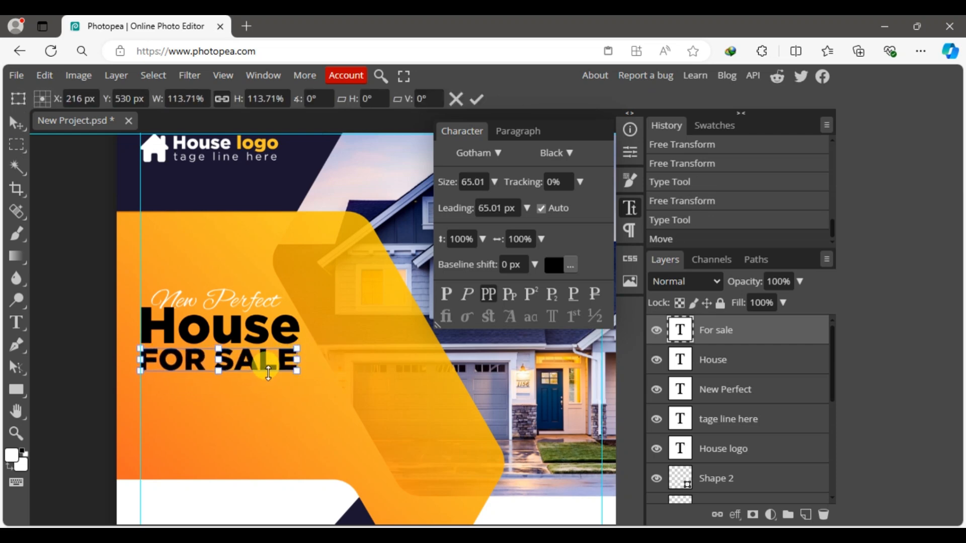
pyautogui.press('Return')
pyautogui.click(554, 265)
pyautogui.click(589, 298)
pyautogui.click(884, 309)
pyautogui.click(55, 252)
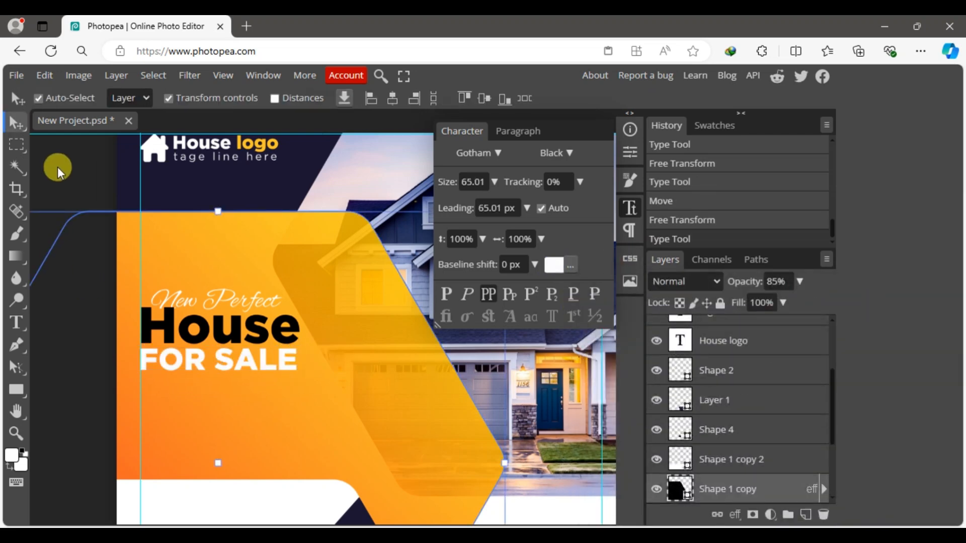
# Step: Find a solid speech bubble custom shape with "comm" and draw it in dark navy below "FOR SALE"
pyautogui.moveTo(298, 405); pyautogui.dragTo(300, 302)
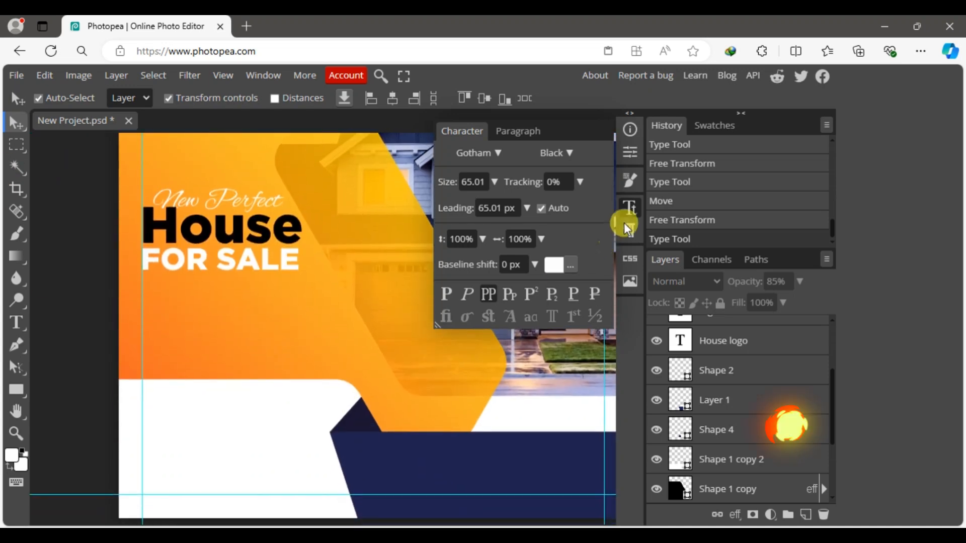
pyautogui.click(630, 208)
pyautogui.rightClick(17, 394)
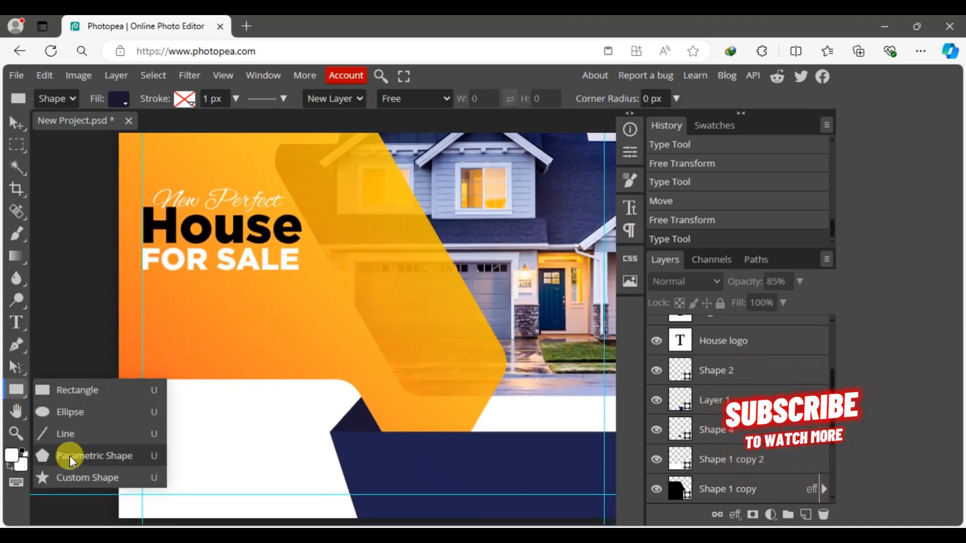
pyautogui.click(70, 476)
pyautogui.click(614, 98)
pyautogui.doubleClick(566, 270)
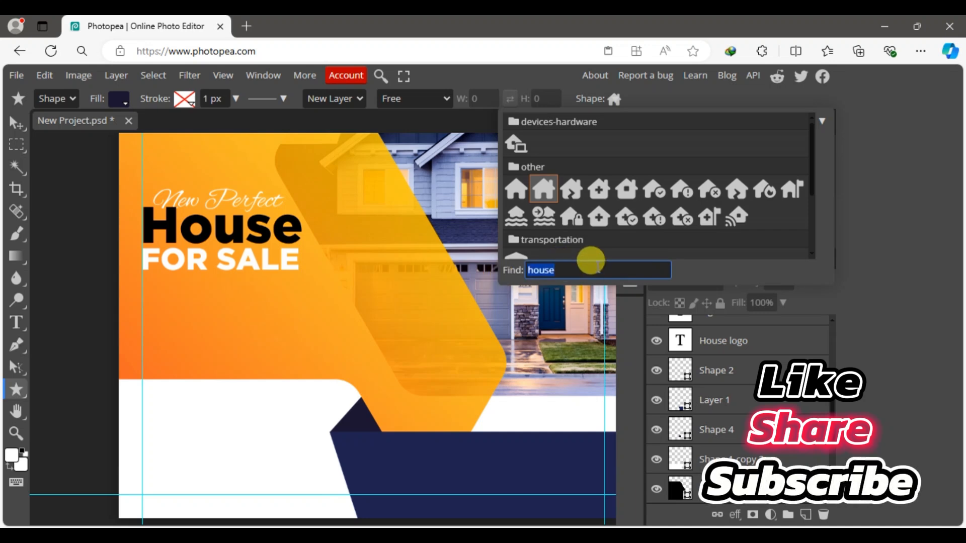
pyautogui.write('comm')
pyautogui.scroll(-1, 654, 212)
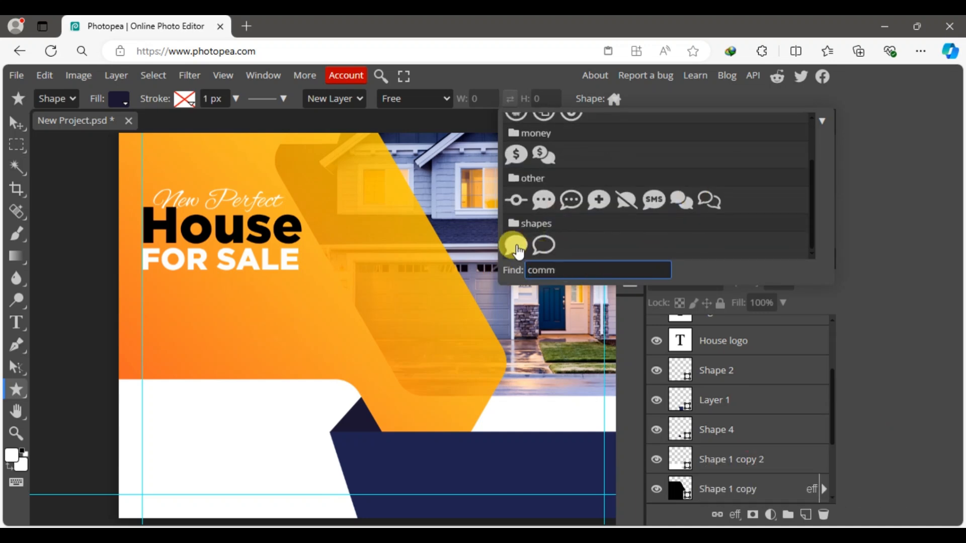
pyautogui.click(516, 245)
pyautogui.moveTo(165, 313); pyautogui.dragTo(338, 443)
pyautogui.click(16, 122)
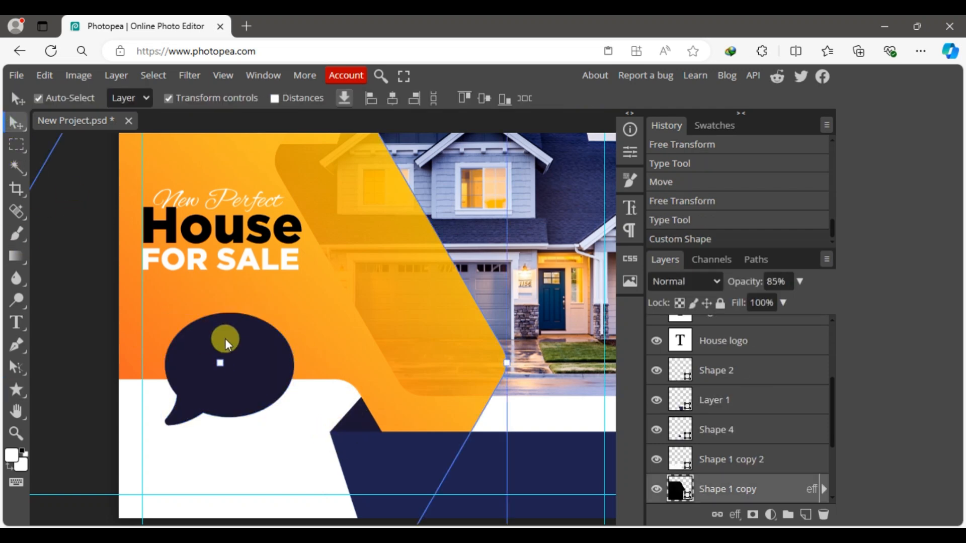
# Step: Enlarge the speech bubble slightly and position it below "FOR SALE", overlapping the orange and white shapes
pyautogui.click(262, 357)
pyautogui.moveTo(261, 357); pyautogui.dragTo(259, 343)
pyautogui.moveTo(292, 299)
pyautogui.mouseDown()
pyautogui.moveTo(306, 292)
pyautogui.moveTo(297, 294)
pyautogui.mouseUp()
pyautogui.moveTo(246, 343); pyautogui.dragTo(247, 345)
pyautogui.moveTo(409, 406); pyautogui.dragTo(401, 394)
pyautogui.click(478, 102)
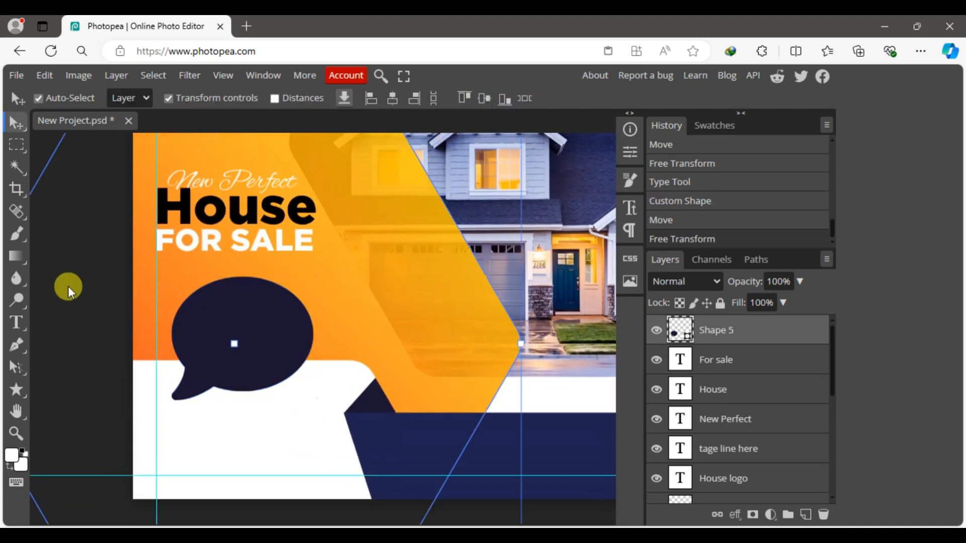
# Step: Nudge the white bottom shape slightly upward and adjust the dark fold, Shape 4, to fit its edge
pyautogui.click(280, 439)
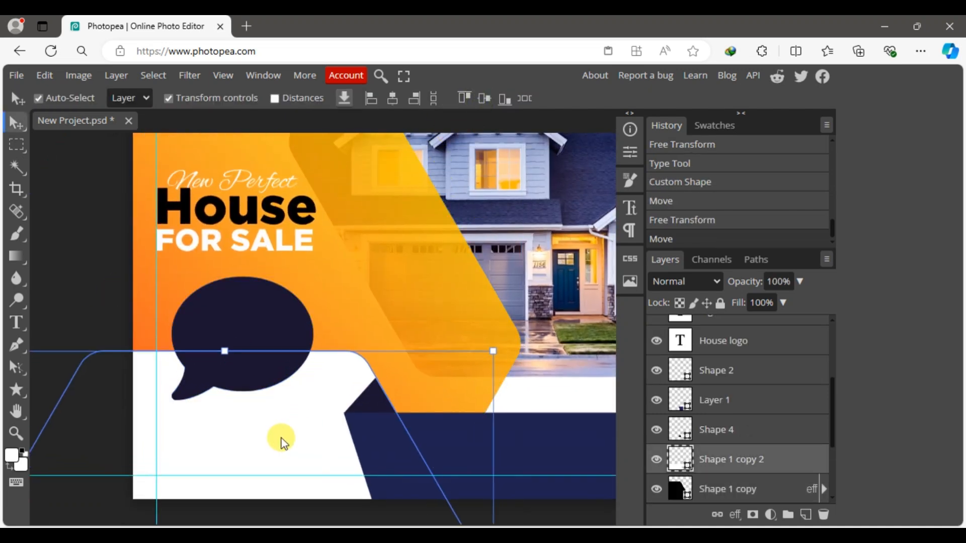
pyautogui.click(80, 248)
pyautogui.click(382, 405)
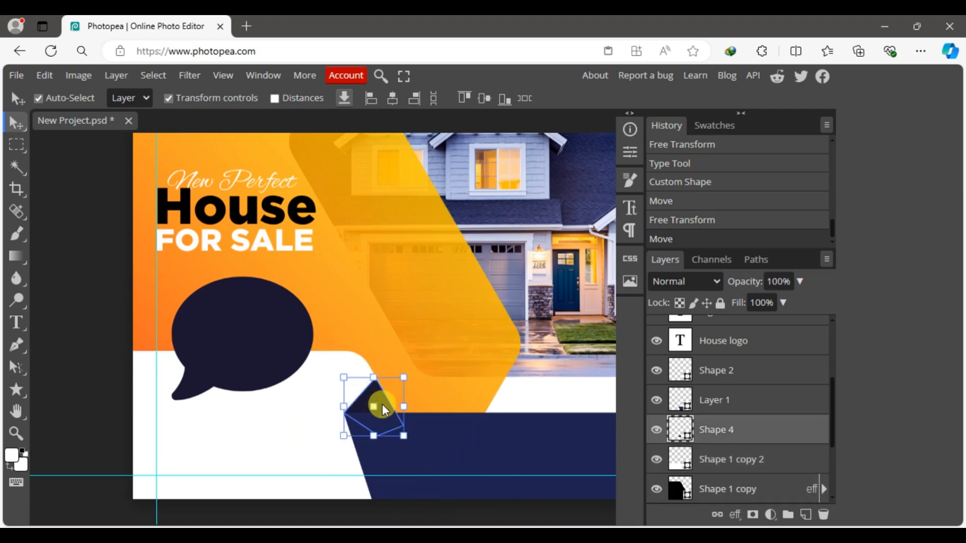
pyautogui.click(107, 274)
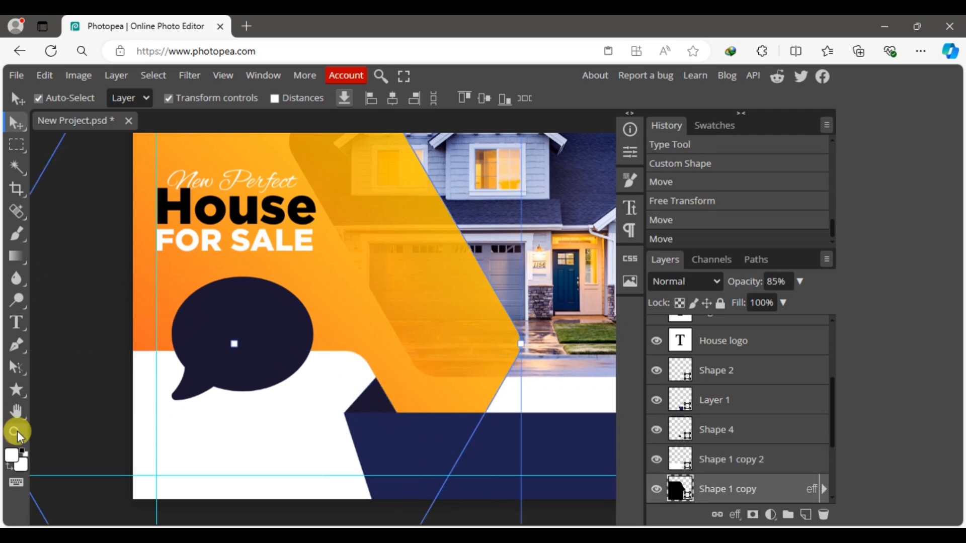
pyautogui.click(17, 432)
pyautogui.click(207, 347)
pyautogui.click(18, 124)
pyautogui.click(295, 312)
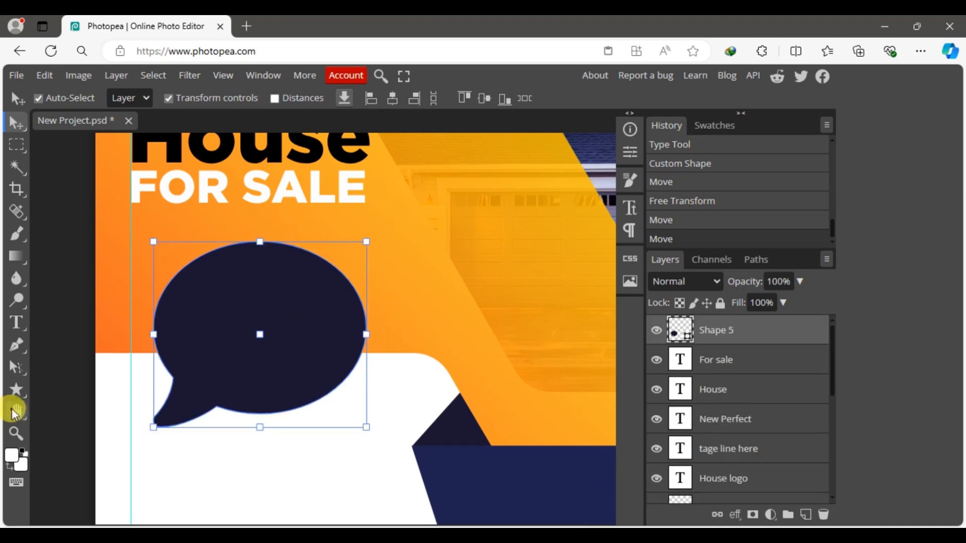
pyautogui.click(52, 313)
pyautogui.click(17, 323)
pyautogui.click(459, 314)
pyautogui.click(17, 123)
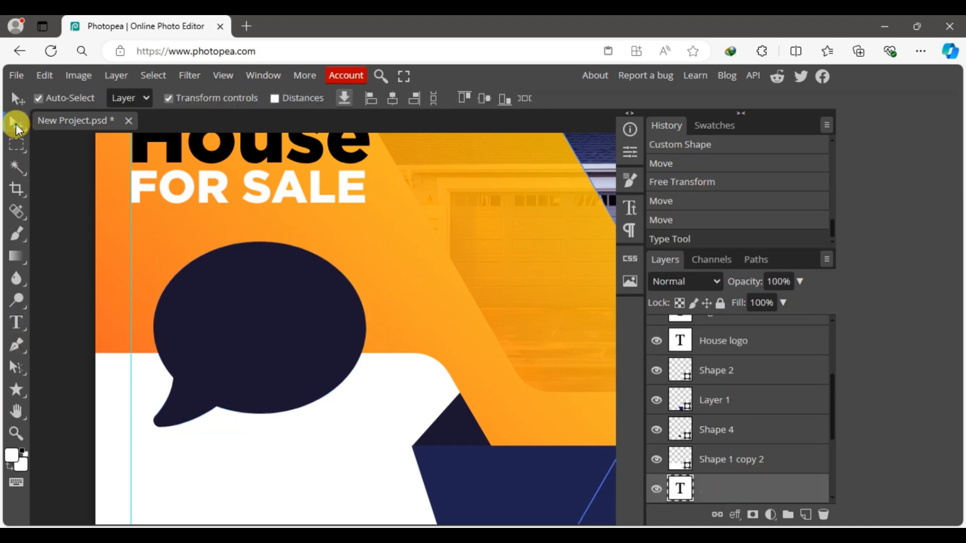
pyautogui.press('Delete')
pyautogui.click(287, 297)
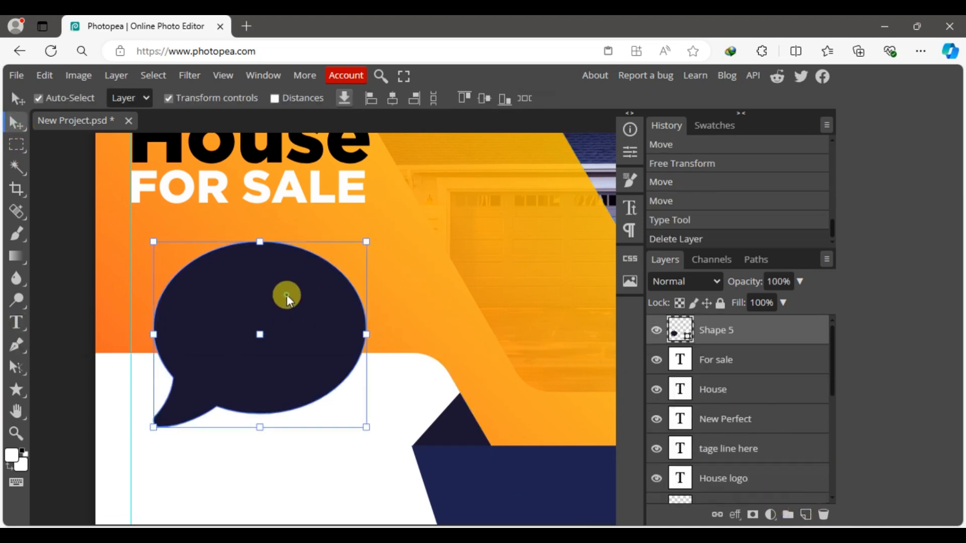
pyautogui.click(805, 514)
pyautogui.click(18, 323)
pyautogui.click(473, 322)
pyautogui.write('D')
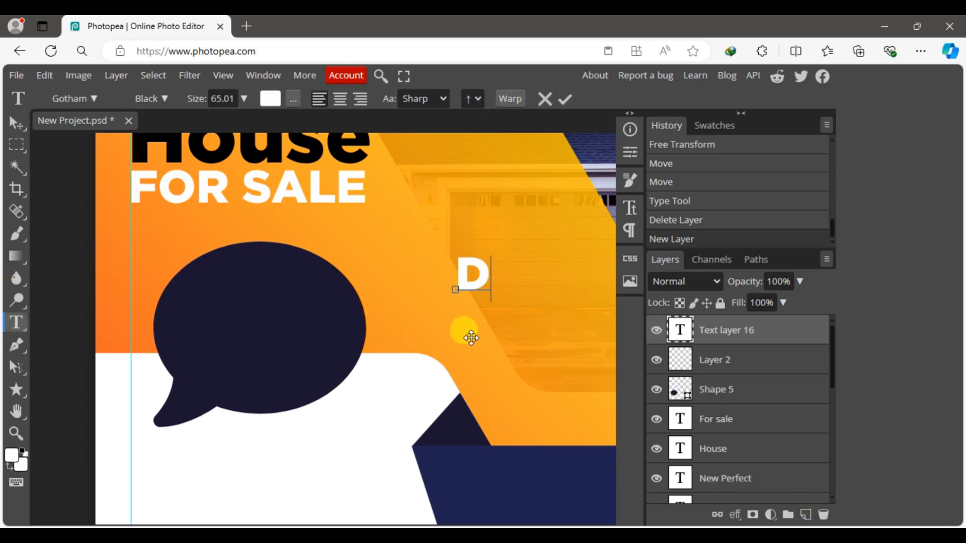
pyautogui.write('EMON')
pyautogui.click(5, 132)
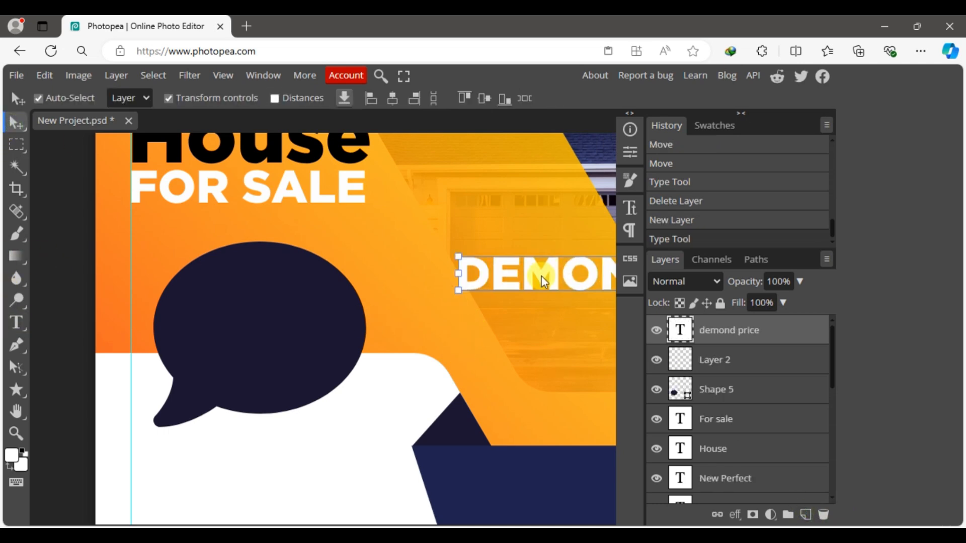
# Step: Move the "DEMOND PRICE" text into the dark speech bubble, scale it to 50% and set its Gotham style to Book
pyautogui.moveTo(539, 273); pyautogui.dragTo(254, 302)
pyautogui.moveTo(531, 316); pyautogui.dragTo(290, 299)
pyautogui.click(627, 207)
pyautogui.click(558, 154)
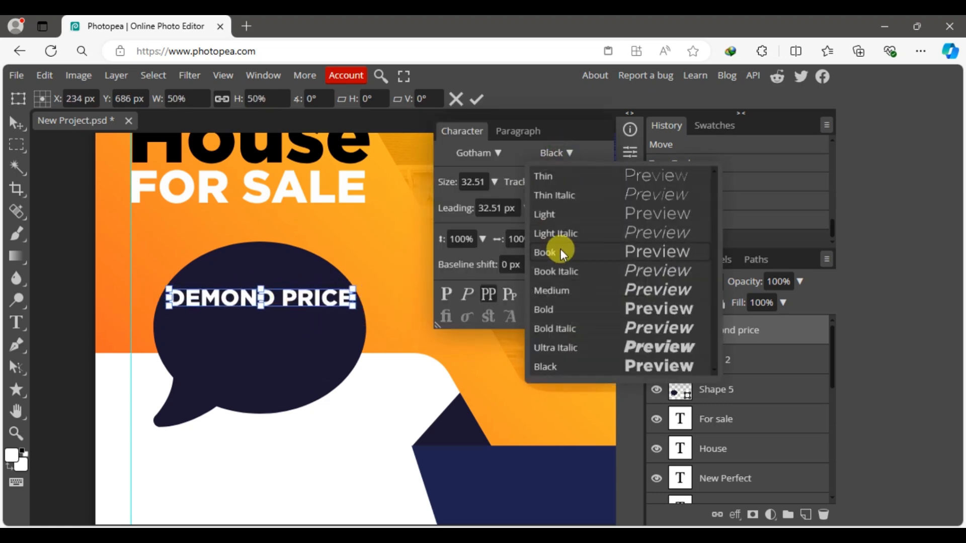
pyautogui.click(557, 250)
# Step: Scale the "DEMOND PRICE" text to 80.91% and nudge it to the horizontal centre of the bubble's upper half
pyautogui.moveTo(356, 309); pyautogui.dragTo(323, 305)
pyautogui.hotkey('shift', 'Right')
pyautogui.hotkey('shift', 'Right')
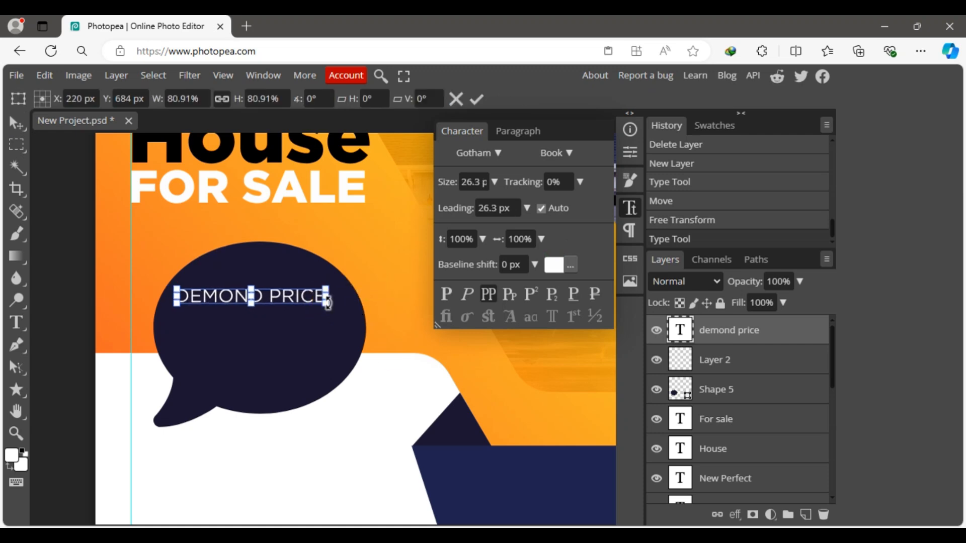
pyautogui.press('Down')
pyautogui.click(630, 196)
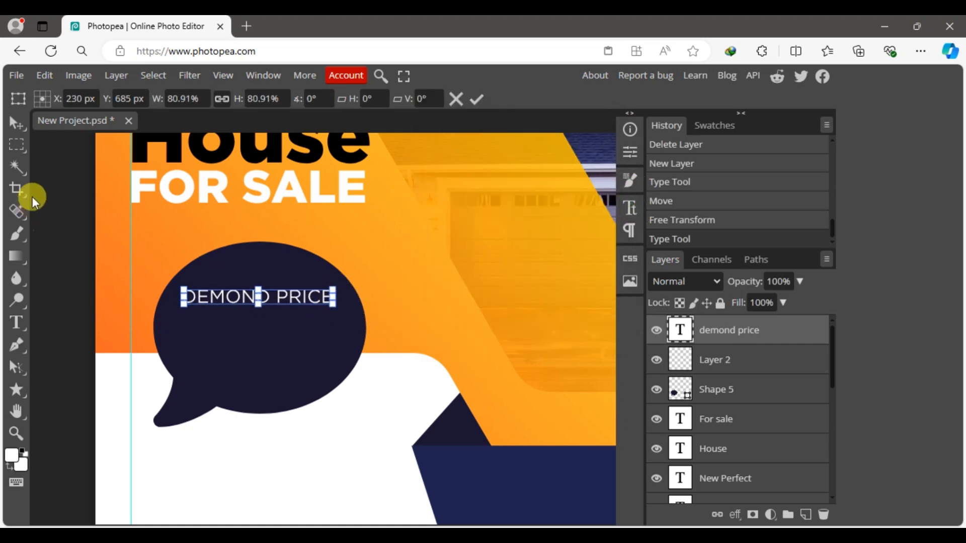
# Step: Add a new layer, create the text "$25k" below "DEMOND PRICE" and set its Gotham style to Black
pyautogui.click(21, 330)
pyautogui.click(807, 516)
pyautogui.click(231, 347)
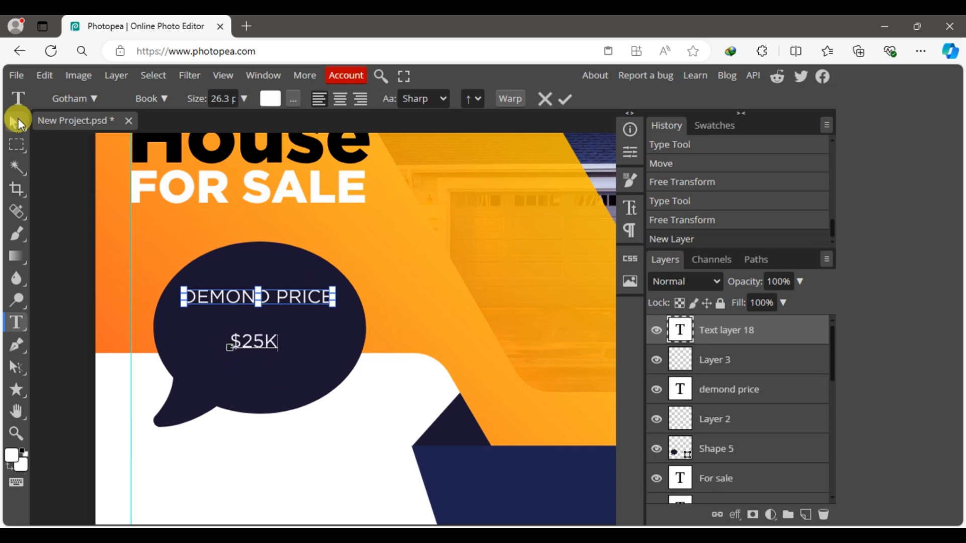
pyautogui.click(19, 123)
pyautogui.click(630, 207)
pyautogui.click(556, 152)
pyautogui.click(572, 362)
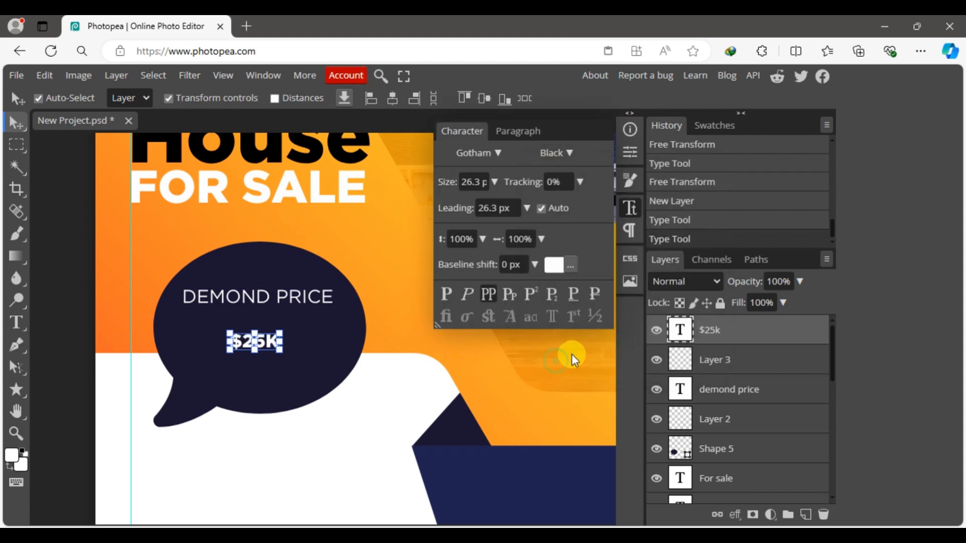
# Step: Enlarge the "$25K" text to 283.68% and place it directly beneath "DEMOND PRICE" in the bubble
pyautogui.moveTo(272, 347); pyautogui.dragTo(325, 364)
pyautogui.click(629, 209)
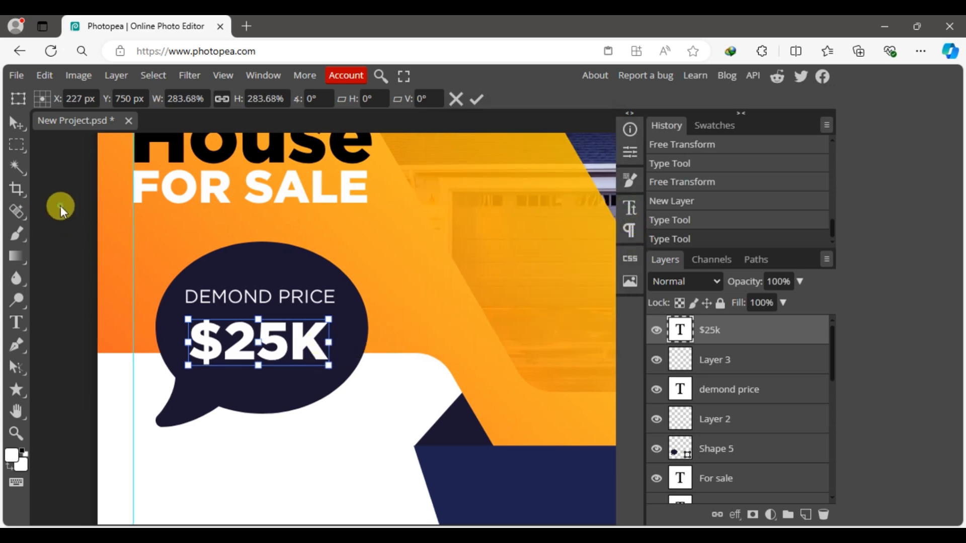
pyautogui.press('Return')
pyautogui.click(77, 246)
# Step: Draw a dark navy rectangle about 246 × 66 px on the white area below the speech bubble
pyautogui.hotkey('ctrl', '-')
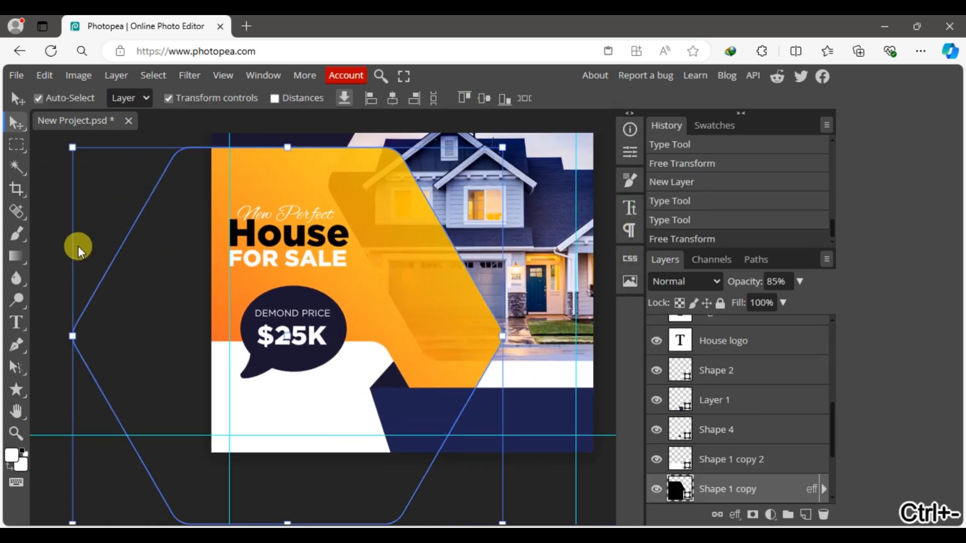
pyautogui.click(44, 242)
pyautogui.click(16, 433)
pyautogui.click(320, 415)
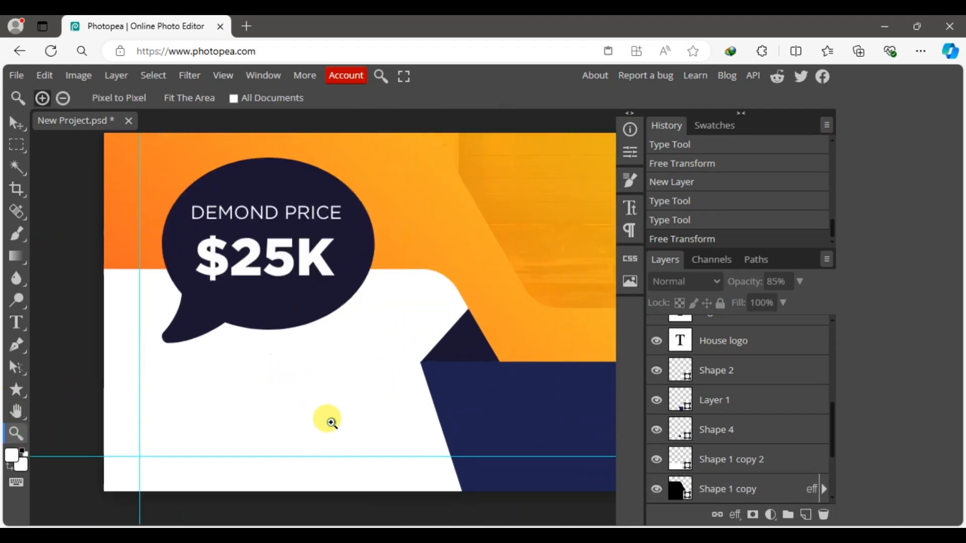
pyautogui.click(14, 139)
pyautogui.click(16, 390)
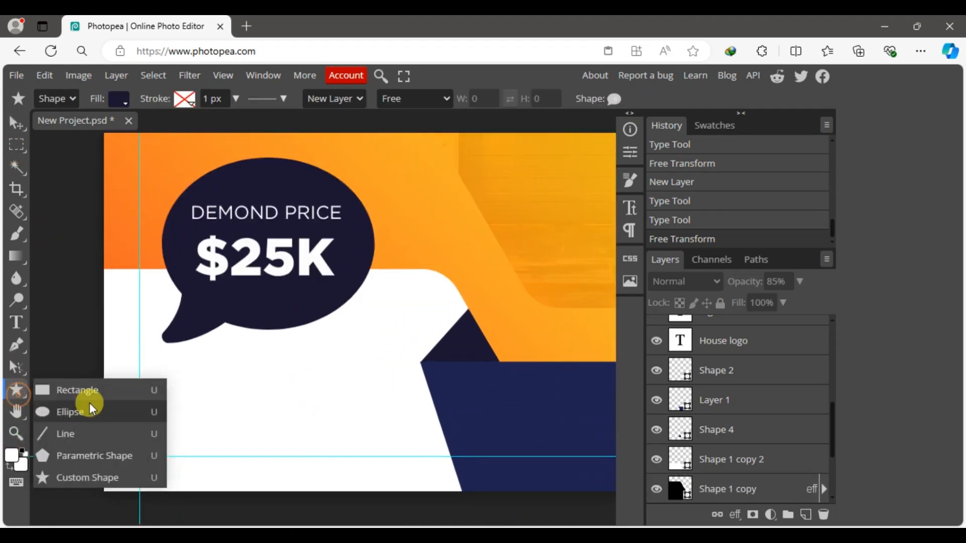
pyautogui.click(70, 389)
pyautogui.moveTo(149, 351); pyautogui.dragTo(324, 397)
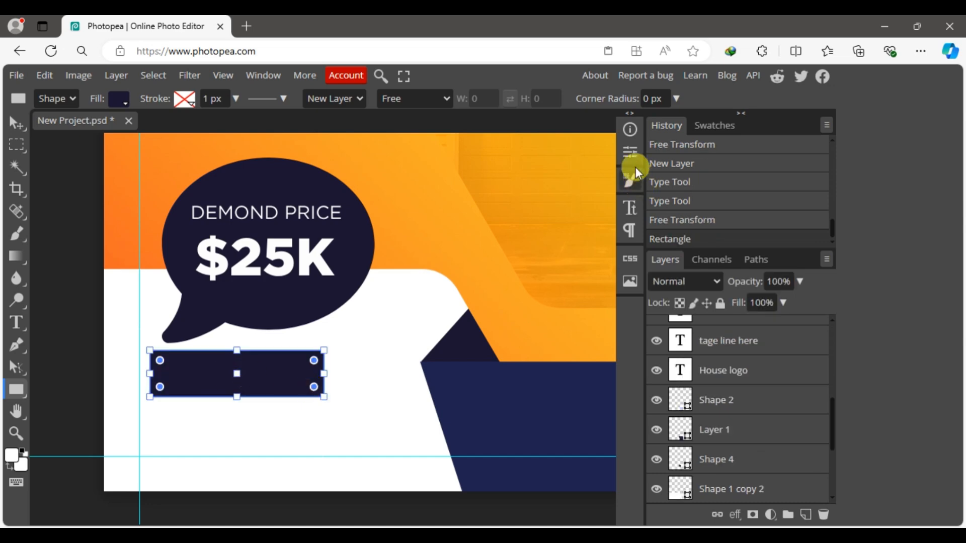
# Step: Round the rectangle's corners with a radius of 100, scale it to 84.95% and align it to the left vertical guide
pyautogui.click(630, 152)
pyautogui.write('100')
pyautogui.press('Return')
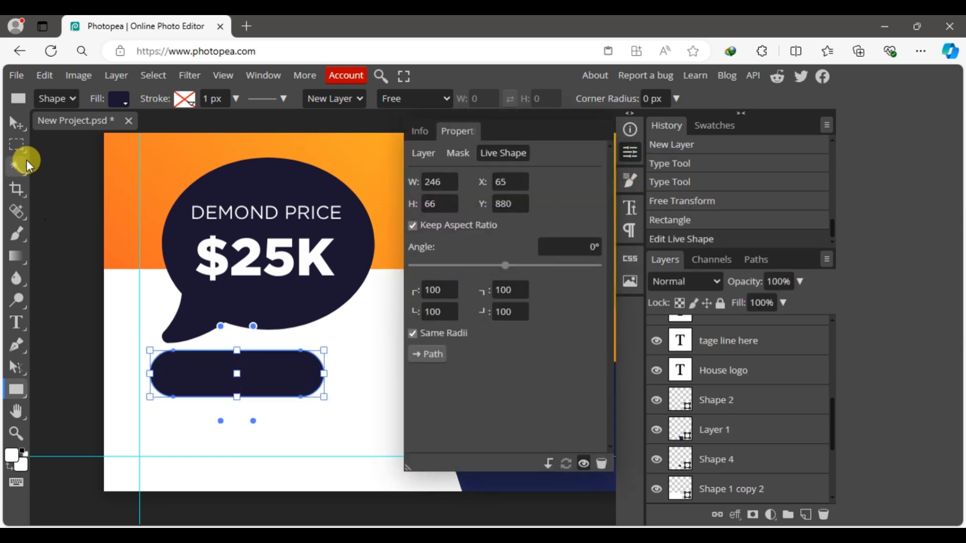
pyautogui.click(16, 123)
pyautogui.moveTo(324, 397); pyautogui.dragTo(253, 378)
pyautogui.scroll(5, 729, 431)
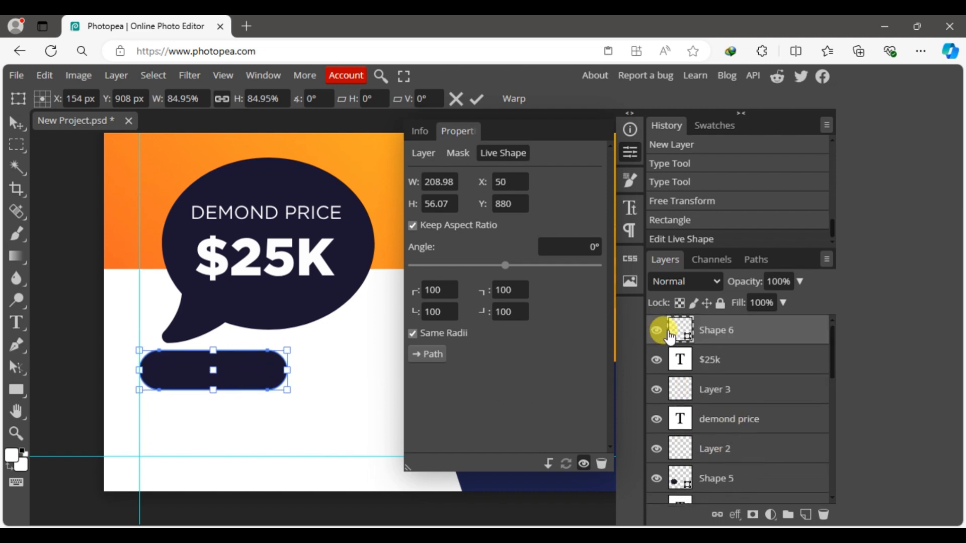
# Step: Recolour the rounded rectangle with the orange ffa426 sampled from the design
pyautogui.doubleClick(660, 330)
pyautogui.click(352, 132)
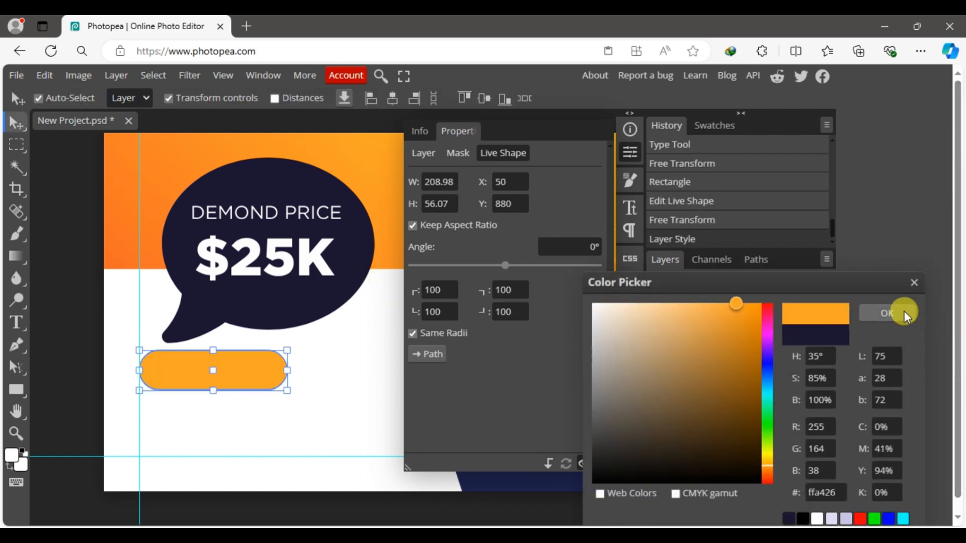
pyautogui.click(887, 313)
pyautogui.moveTo(367, 199); pyautogui.dragTo(362, 278)
pyautogui.hotkey('ctrl', '-')
pyautogui.hotkey('ctrl', '-')
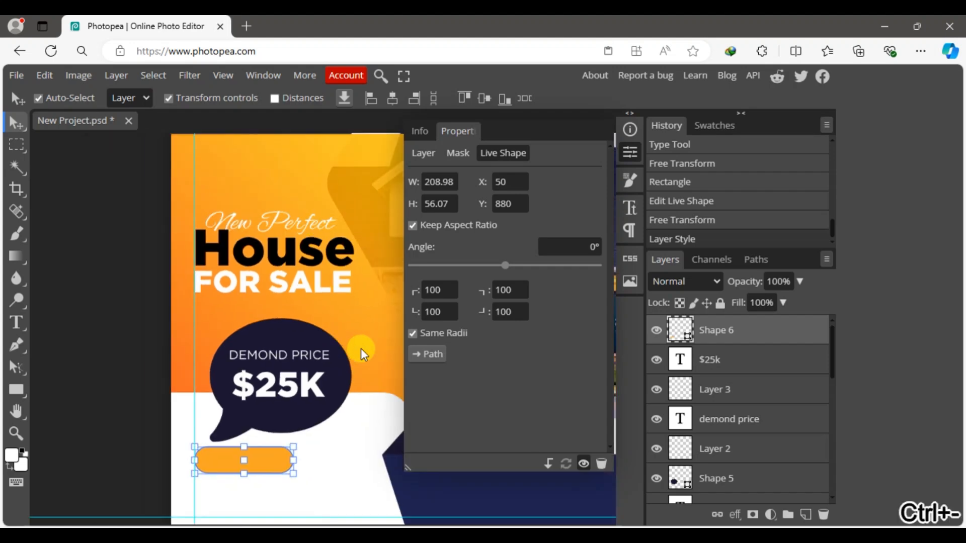
# Step: Set the rounded rectangle's fill to the yellow ffbf26 sampled from the top of the orange hexagon
pyautogui.doubleClick(677, 330)
pyautogui.click(317, 190)
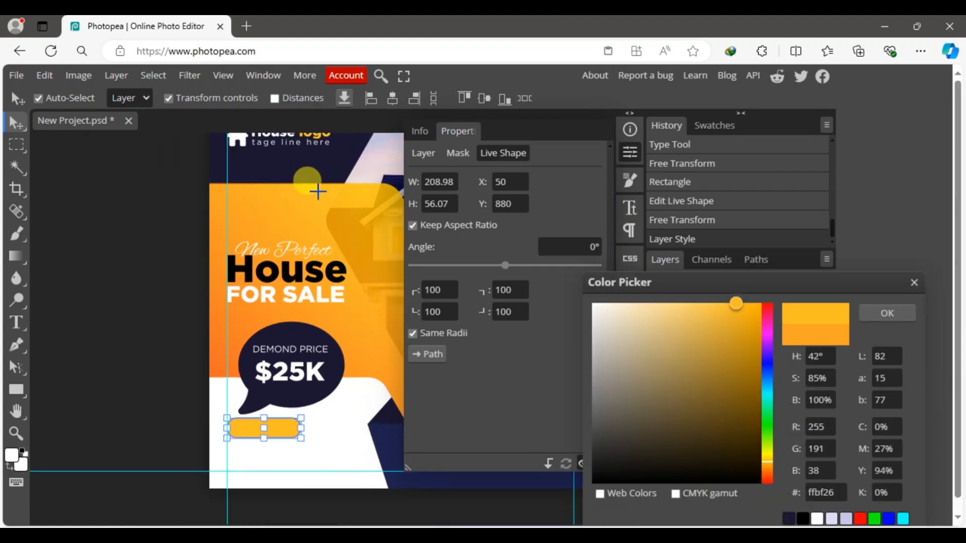
pyautogui.click(890, 318)
pyautogui.click(214, 312)
pyautogui.click(43, 237)
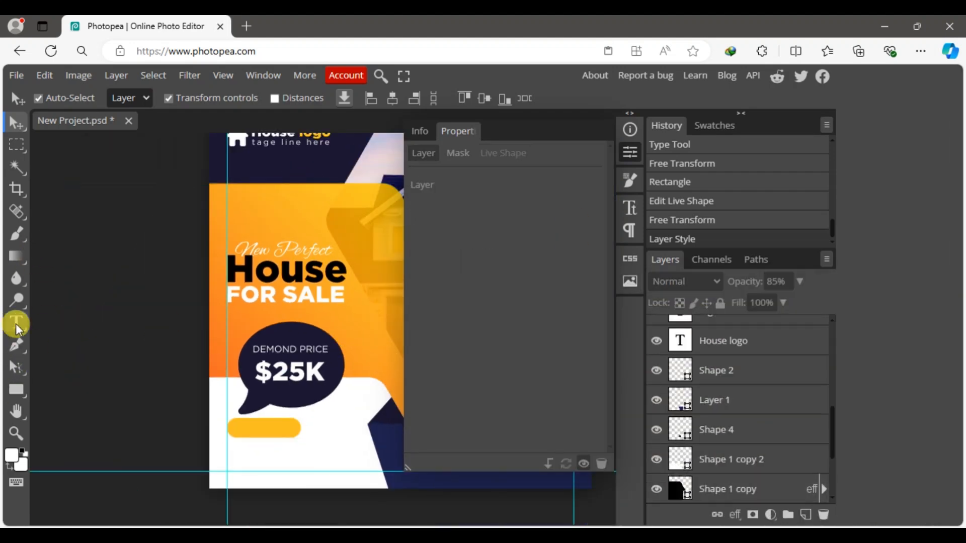
# Step: Add a new layer above the yellow rounded rectangle and create the text "book now" just below it
pyautogui.click(17, 323)
pyautogui.click(16, 123)
pyautogui.click(263, 431)
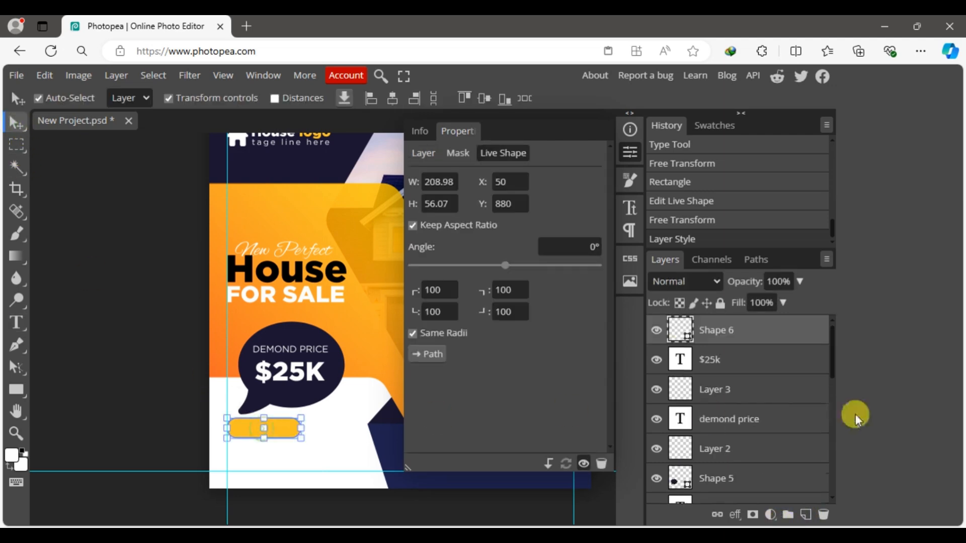
pyautogui.click(805, 514)
pyautogui.click(16, 323)
pyautogui.click(276, 456)
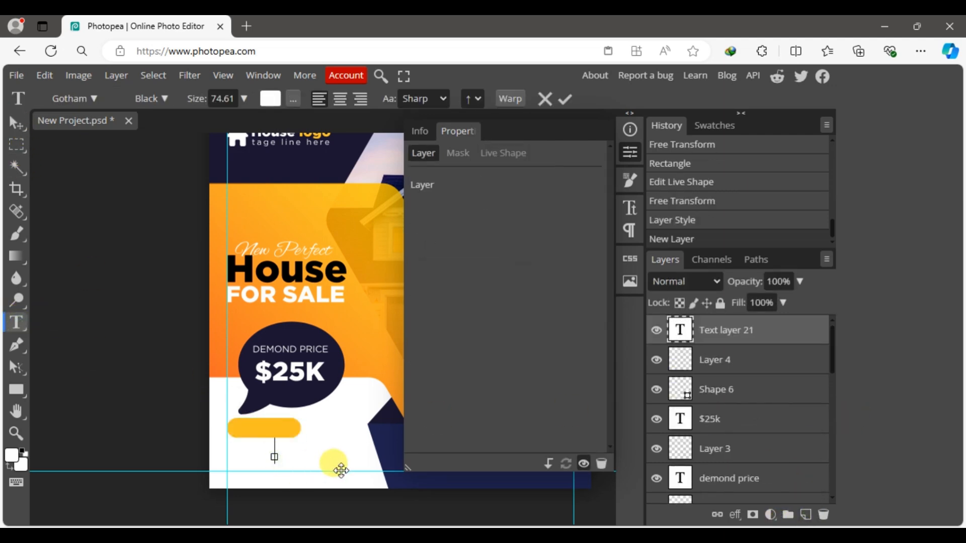
pyautogui.hotkey('ctrl', 'a')
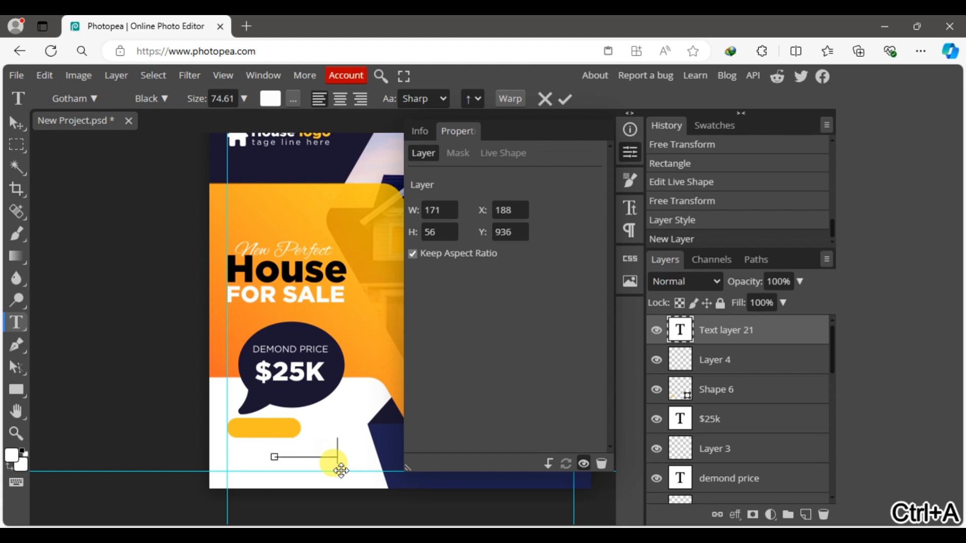
pyautogui.click(15, 124)
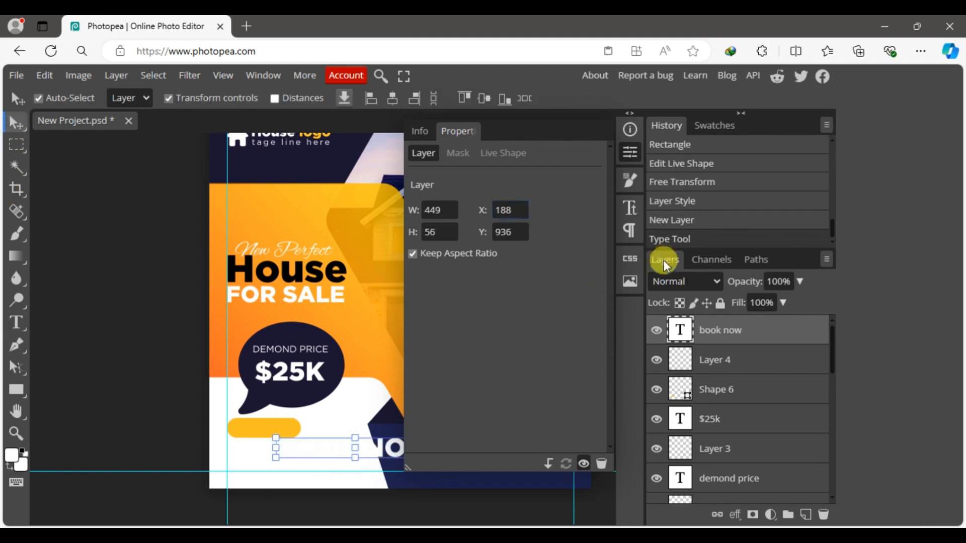
# Step: Colour the "BOOK NOW" text black and scale it down to 31.36%
pyautogui.click(632, 214)
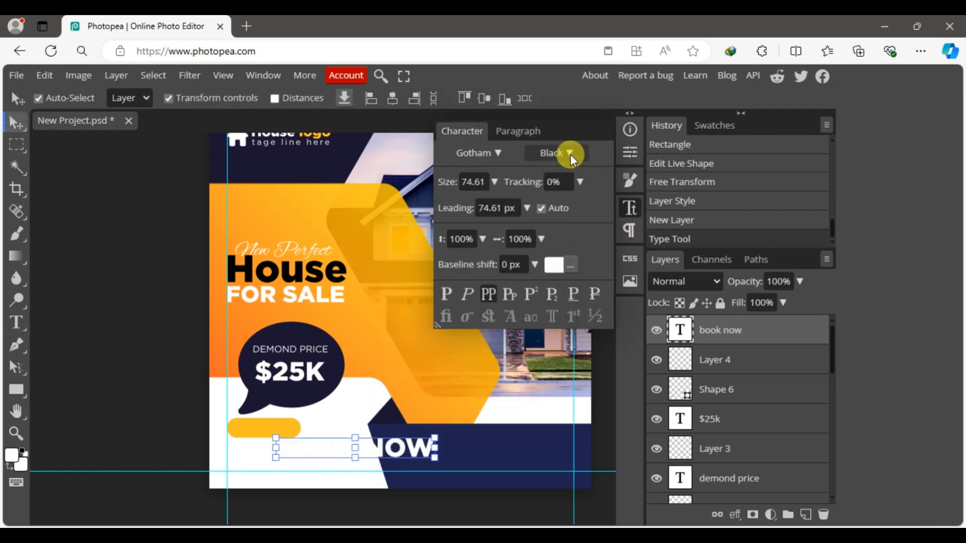
pyautogui.click(553, 265)
pyautogui.click(881, 313)
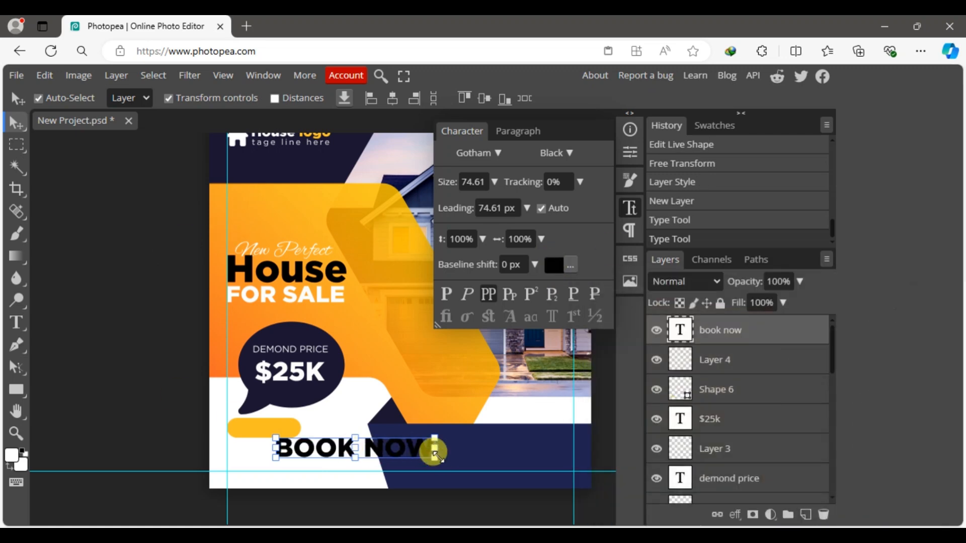
pyautogui.moveTo(433, 447); pyautogui.dragTo(321, 455)
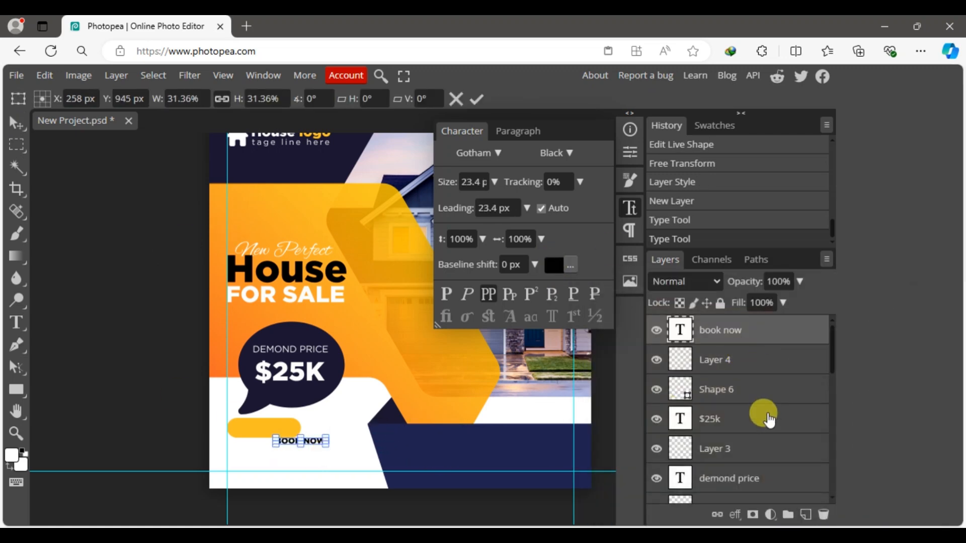
# Step: Centre "BOOK NOW" horizontally and vertically on the yellow rounded rectangle and move both back to the left vertical guide
pyautogui.click(720, 363)
pyautogui.click(718, 389)
pyautogui.keyDown('shift'); pyautogui.click(674, 330); pyautogui.keyUp('shift')
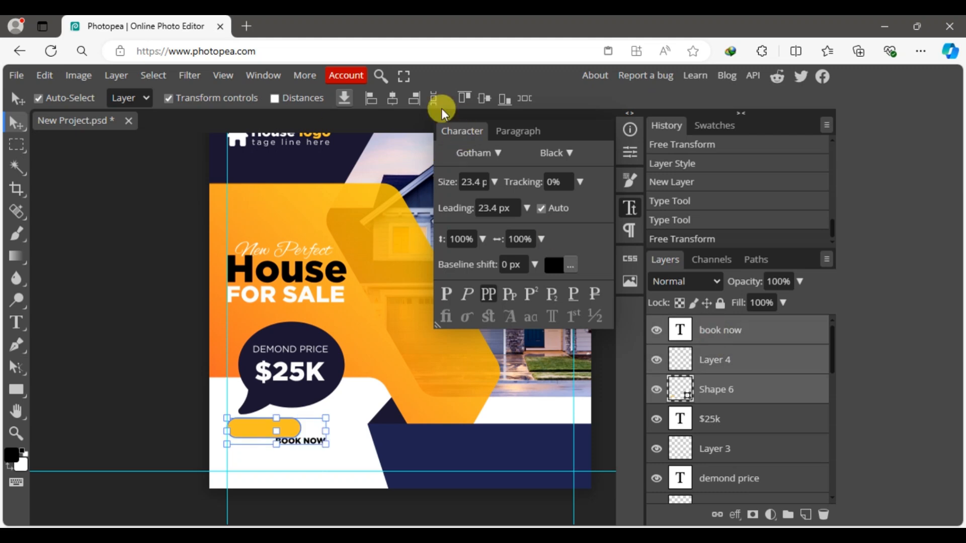
pyautogui.click(393, 99)
pyautogui.click(484, 99)
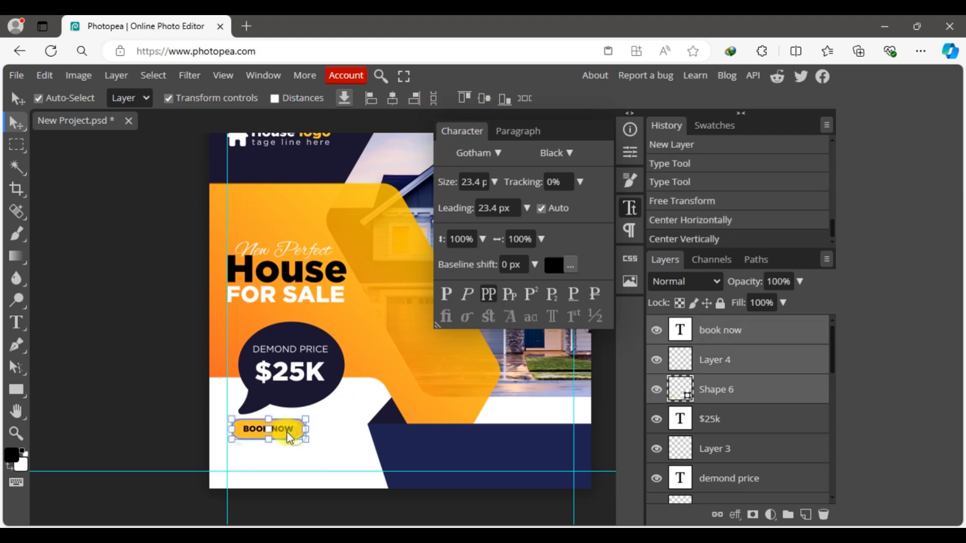
pyautogui.click(110, 304)
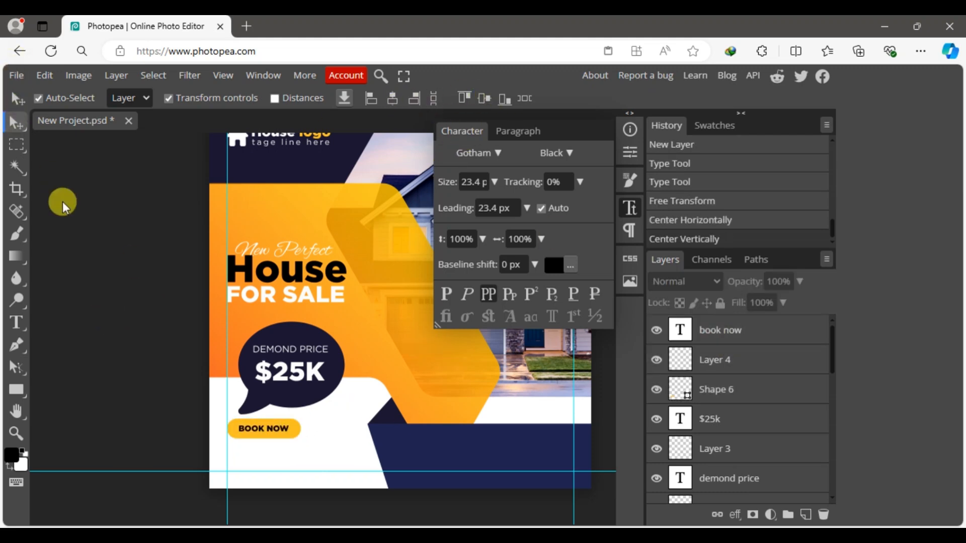
# Step: Copy the phone number and website lines from the Notepad file and paste them as new text below the "BOOK NOW" button
pyautogui.hotkey('alt', 'Tab')
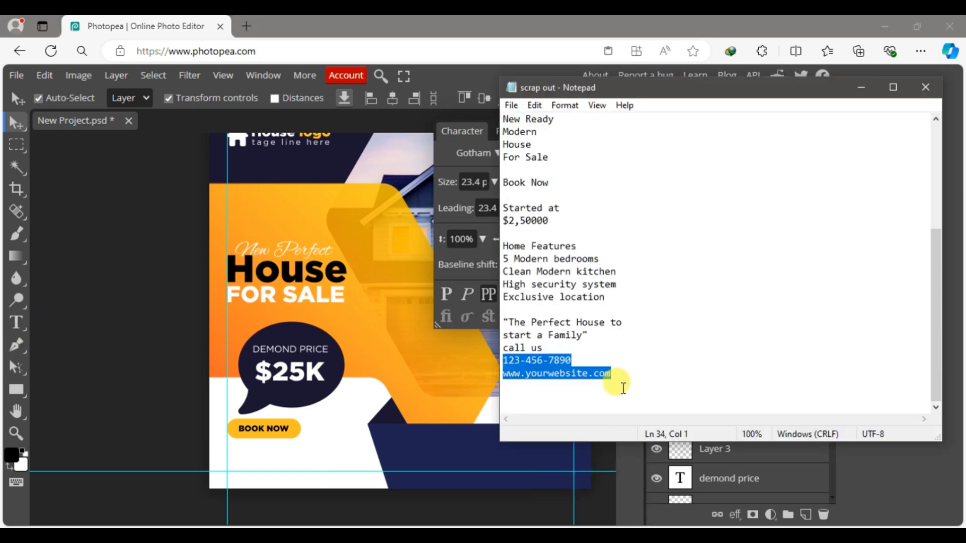
pyautogui.hotkey('ctrl', 'c')
pyautogui.click(17, 323)
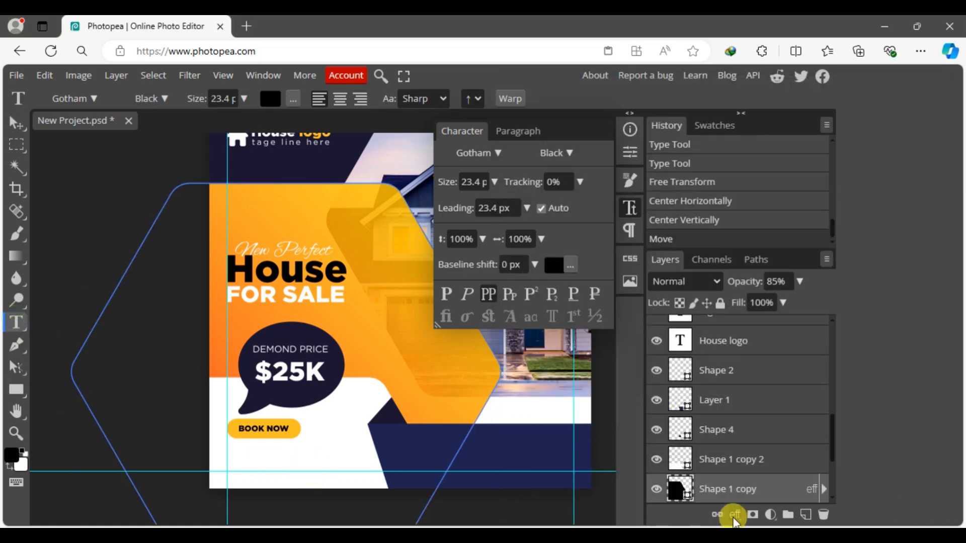
pyautogui.click(798, 516)
pyautogui.click(243, 453)
pyautogui.hotkey('ctrl', 'v')
pyautogui.hotkey('ctrl', 'a')
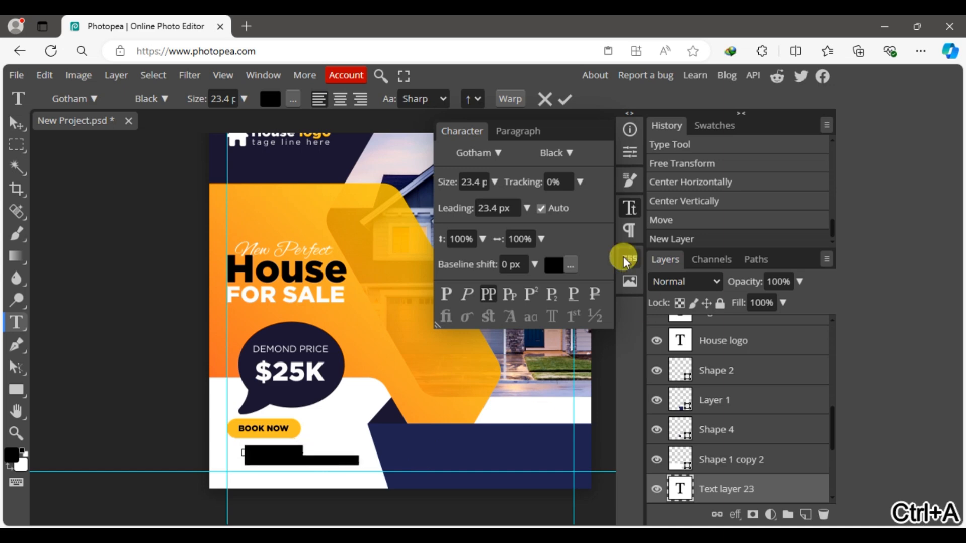
# Step: Set the contact text to black 000000 and move its layer above Shape 1 copy 2
pyautogui.click(553, 265)
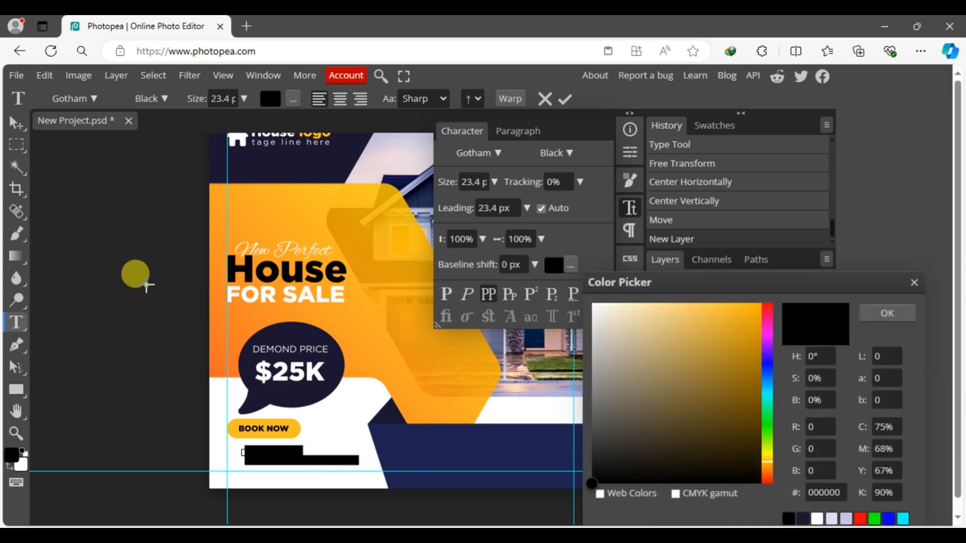
pyautogui.click(885, 311)
pyautogui.click(16, 126)
pyautogui.moveTo(711, 485); pyautogui.dragTo(712, 448)
# Step: Set the font size of the phone number line in the contact text to 40 px
pyautogui.click(18, 325)
pyautogui.click(305, 458)
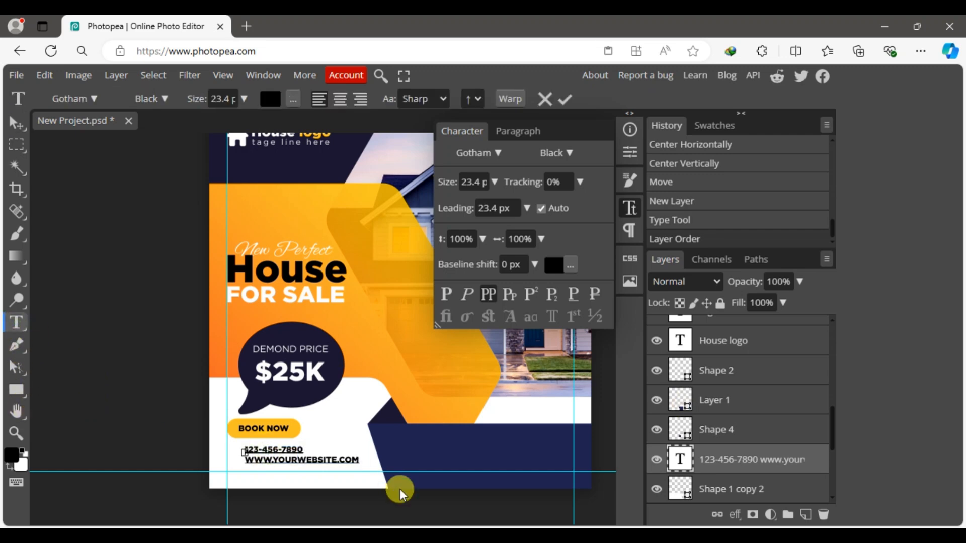
pyautogui.click(473, 182)
pyautogui.hotkey('ctrl', 'a')
pyautogui.write('40')
pyautogui.press('Return')
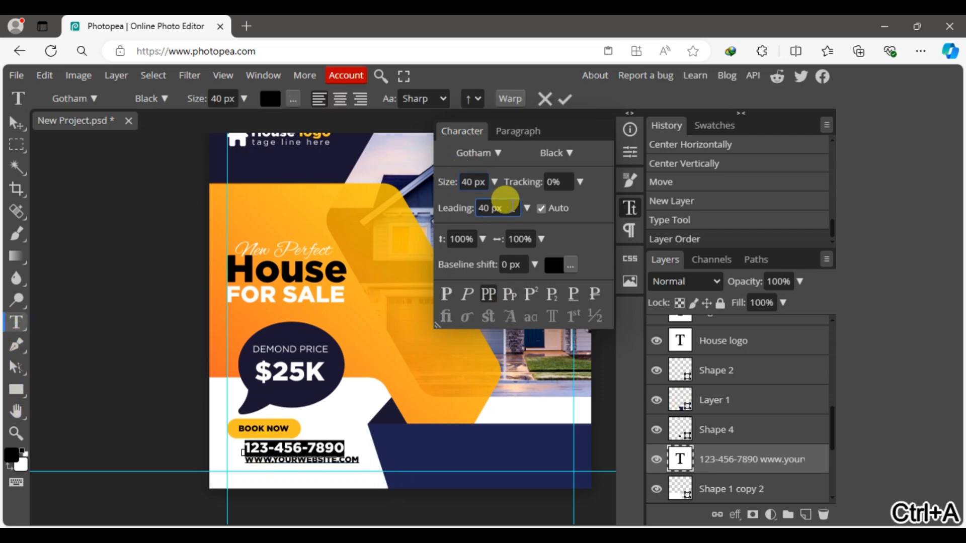
# Step: Move the contact text to line up with the left vertical guide beneath the "BOOK NOW" button
pyautogui.click(17, 123)
pyautogui.click(142, 328)
pyautogui.click(335, 453)
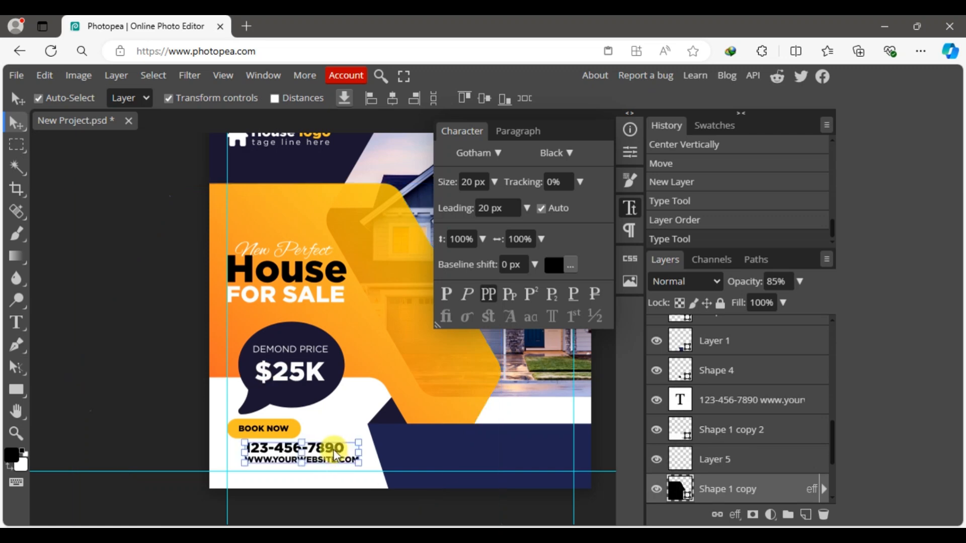
pyautogui.moveTo(335, 453); pyautogui.dragTo(316, 456)
# Step: Change the website line in the contact text to the Gotham Book style
pyautogui.click(17, 322)
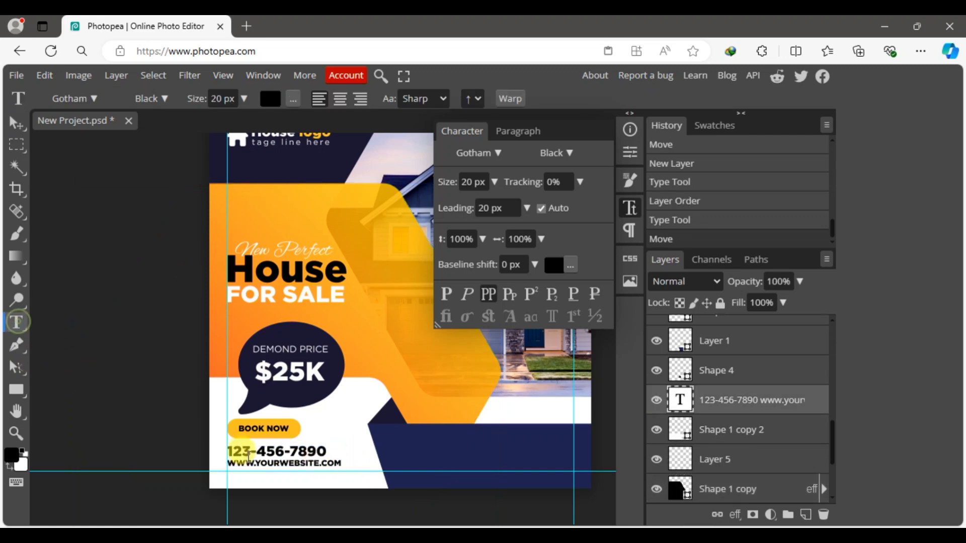
pyautogui.click(254, 460)
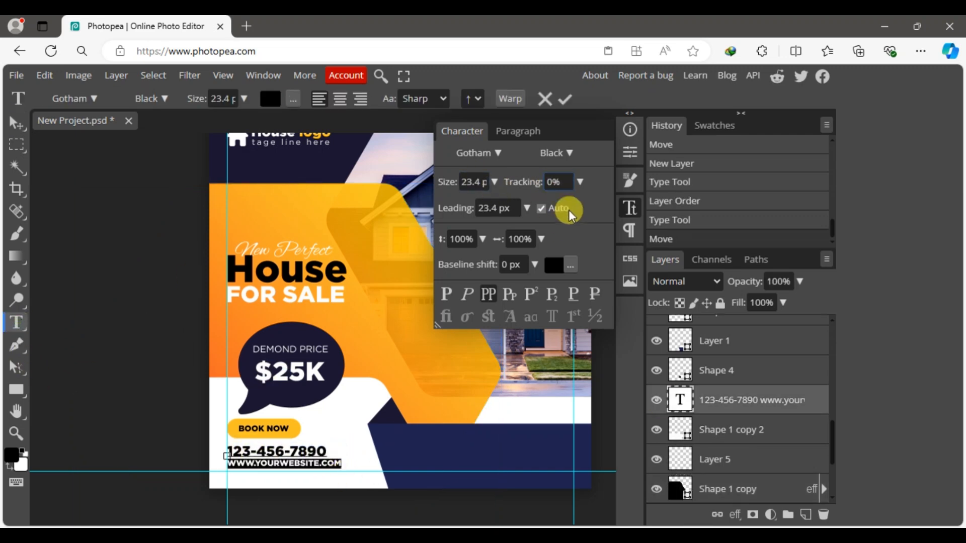
pyautogui.click(556, 153)
pyautogui.click(555, 254)
pyautogui.click(17, 123)
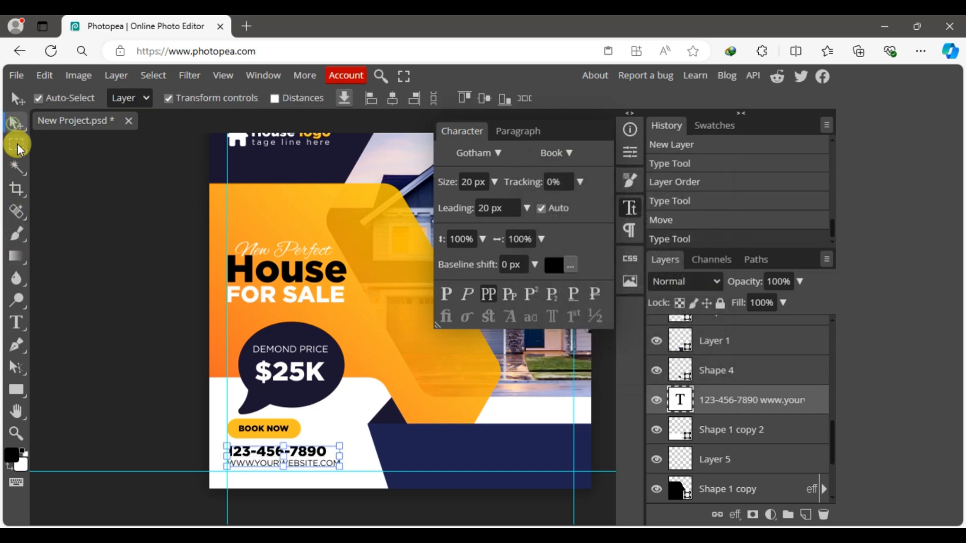
pyautogui.click(76, 251)
pyautogui.click(629, 207)
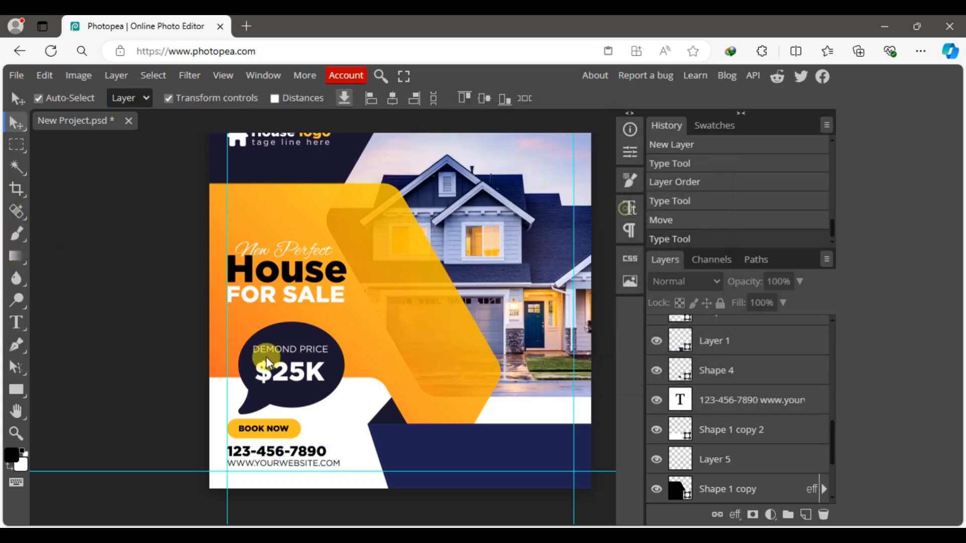
# Step: Copy the line "The Perfect House to start a Family" with its quotation marks from the Notepad file and return to Photopea
pyautogui.moveTo(507, 310); pyautogui.dragTo(428, 320)
pyautogui.hotkey('alt', 'Tab')
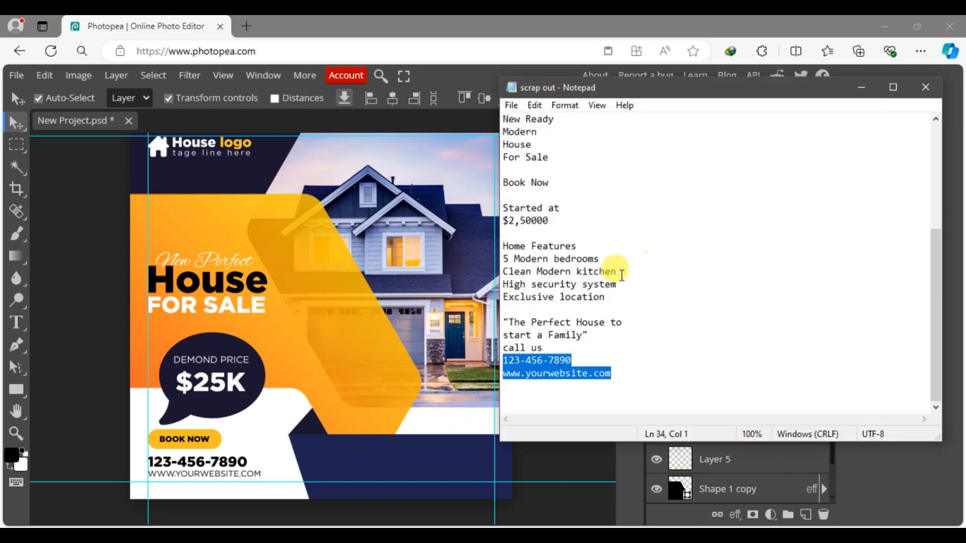
pyautogui.moveTo(588, 335); pyautogui.dragTo(502, 322)
pyautogui.hotkey('ctrl', 'c')
pyautogui.click(131, 298)
# Step: Add a new layer above Layer 1 and paste the copied quote as new text on the navy block
pyautogui.click(16, 323)
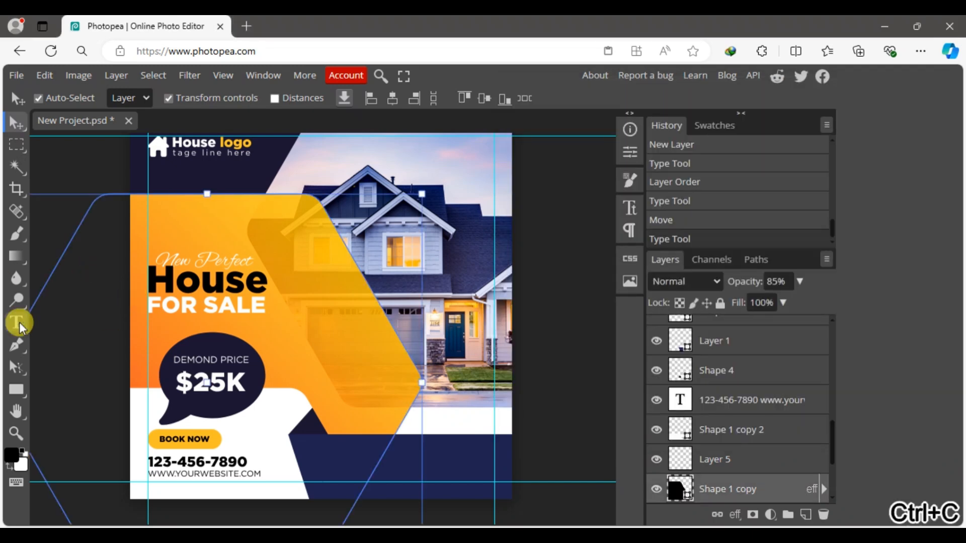
pyautogui.click(674, 490)
pyautogui.click(17, 123)
pyautogui.click(806, 514)
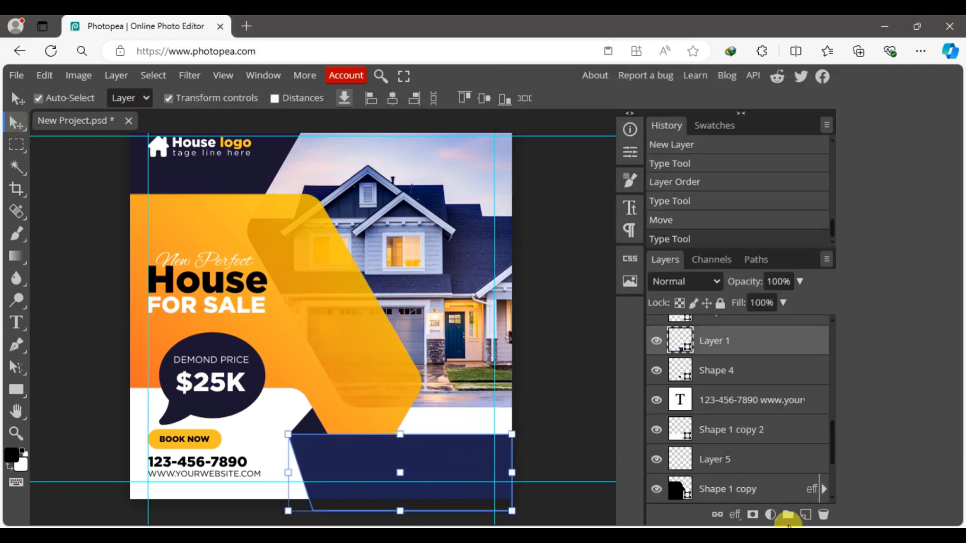
pyautogui.click(16, 322)
pyautogui.click(349, 460)
pyautogui.hotkey('ctrl', 'v')
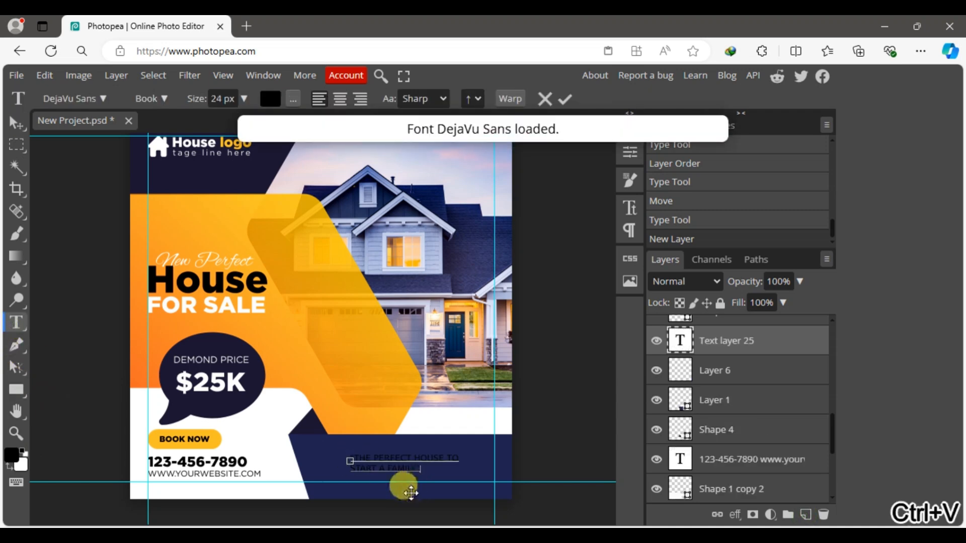
# Step: Set the colour of the whole quote text to white
pyautogui.hotkey('ctrl', 'a')
pyautogui.click(630, 207)
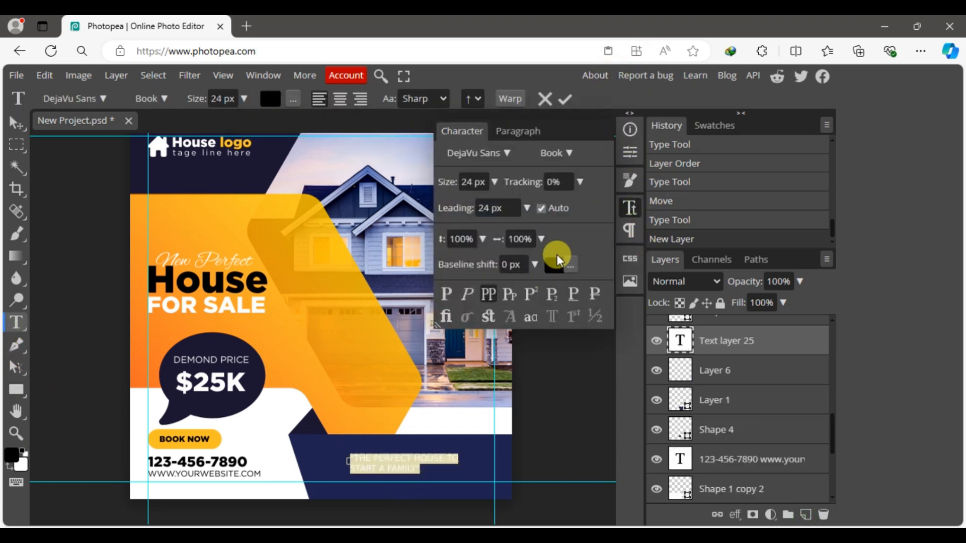
pyautogui.click(554, 265)
pyautogui.moveTo(621, 323); pyautogui.dragTo(592, 304)
pyautogui.click(887, 313)
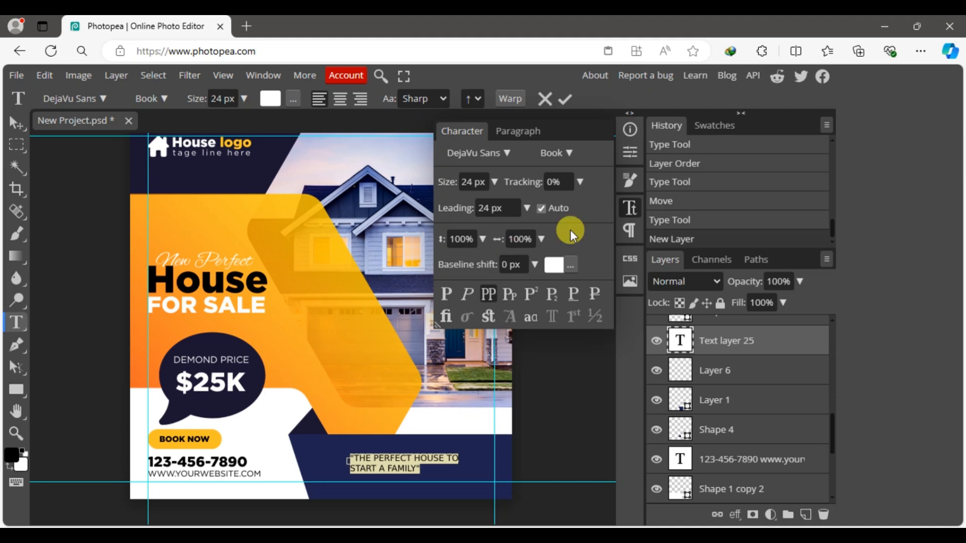
# Step: Change the quote's font to Gotham Book and turn off its All Caps formatting
pyautogui.click(507, 152)
pyautogui.click(513, 197)
pyautogui.click(574, 155)
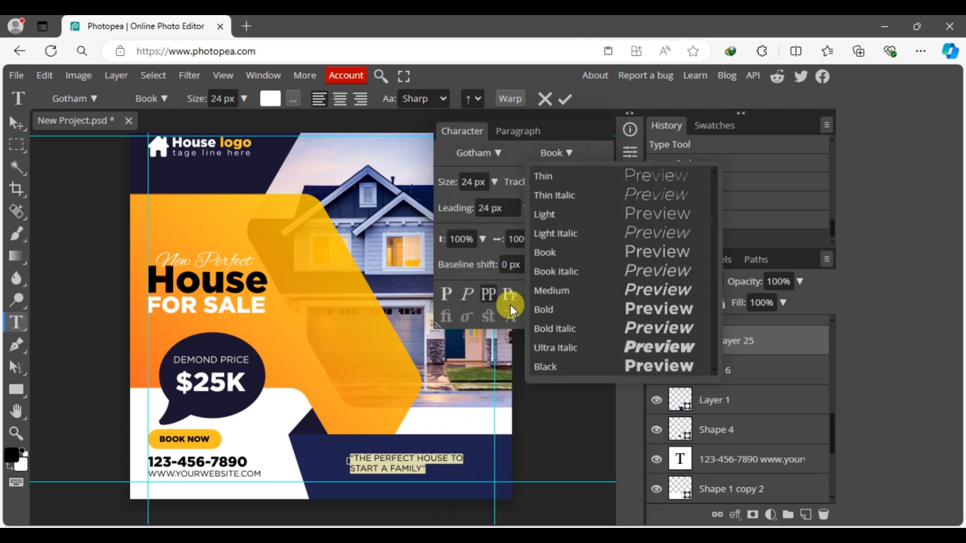
pyautogui.click(551, 254)
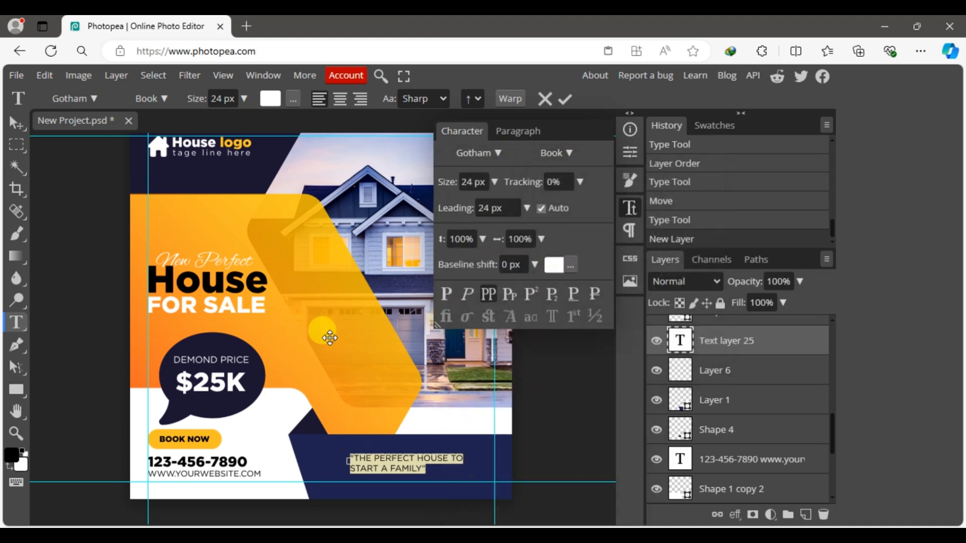
pyautogui.click(15, 126)
pyautogui.click(566, 423)
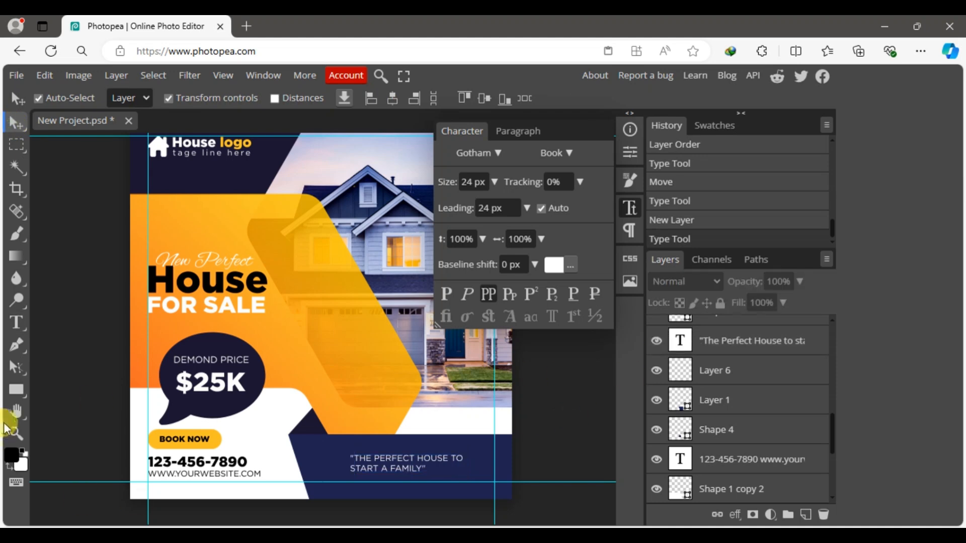
pyautogui.click(378, 465)
pyautogui.click(487, 299)
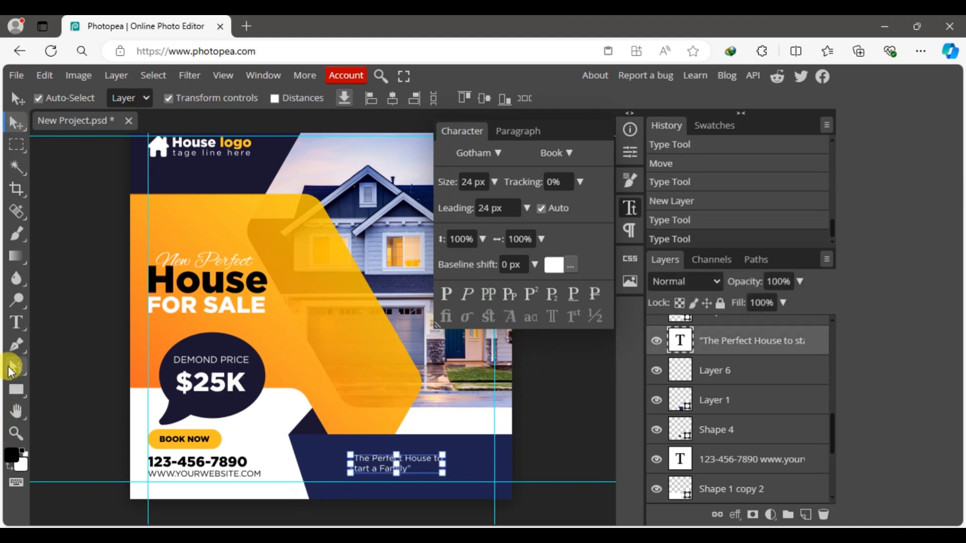
# Step: Make the words "Perfect House" in the quote Gotham Black
pyautogui.click(16, 323)
pyautogui.moveTo(367, 455); pyautogui.dragTo(432, 459)
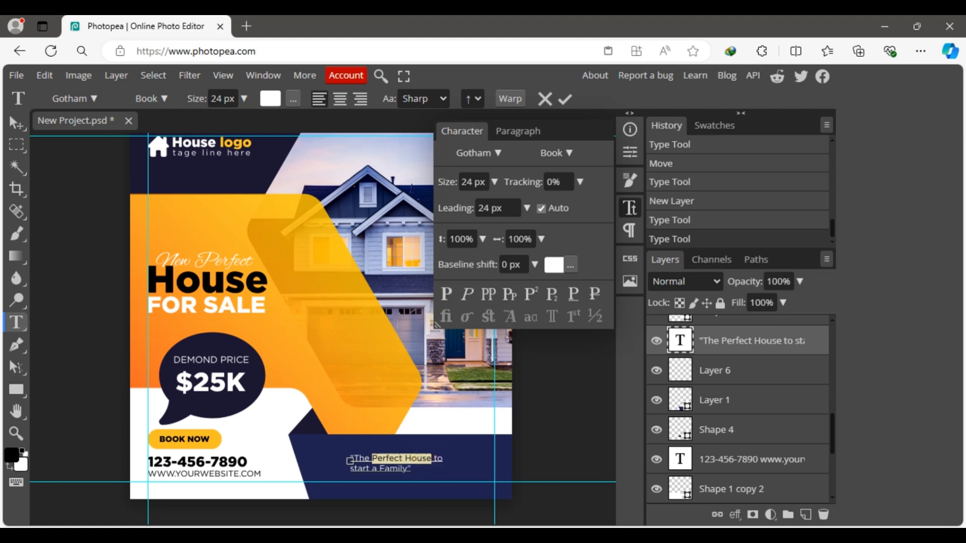
pyautogui.click(573, 156)
pyautogui.click(550, 366)
pyautogui.click(16, 121)
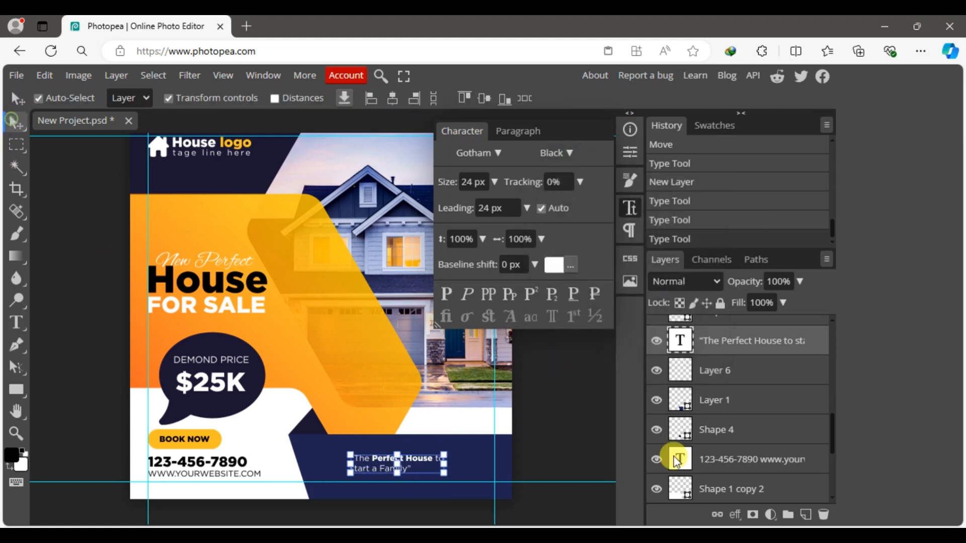
pyautogui.click(49, 343)
# Step: Set the font size of the whole quote to 30 px
pyautogui.click(396, 463)
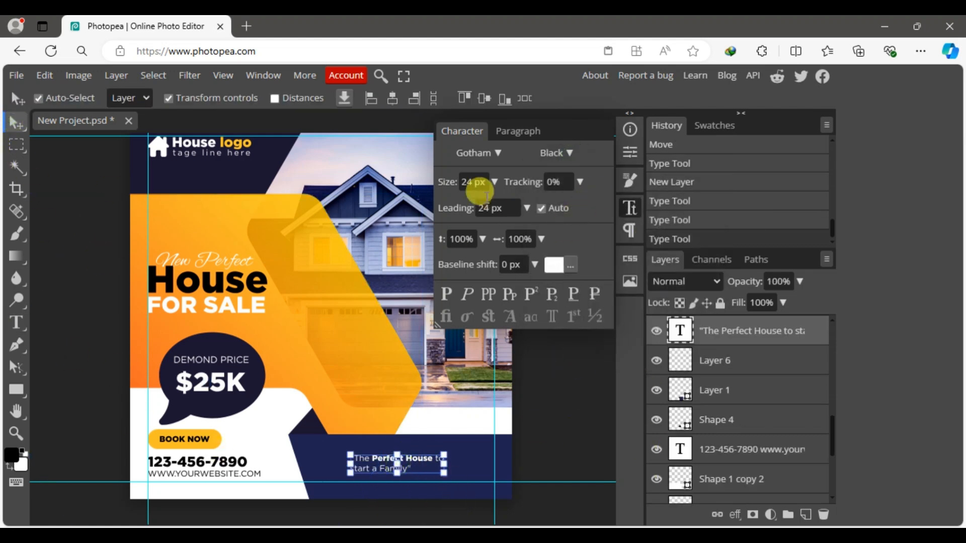
pyautogui.write('30')
pyautogui.press('Return')
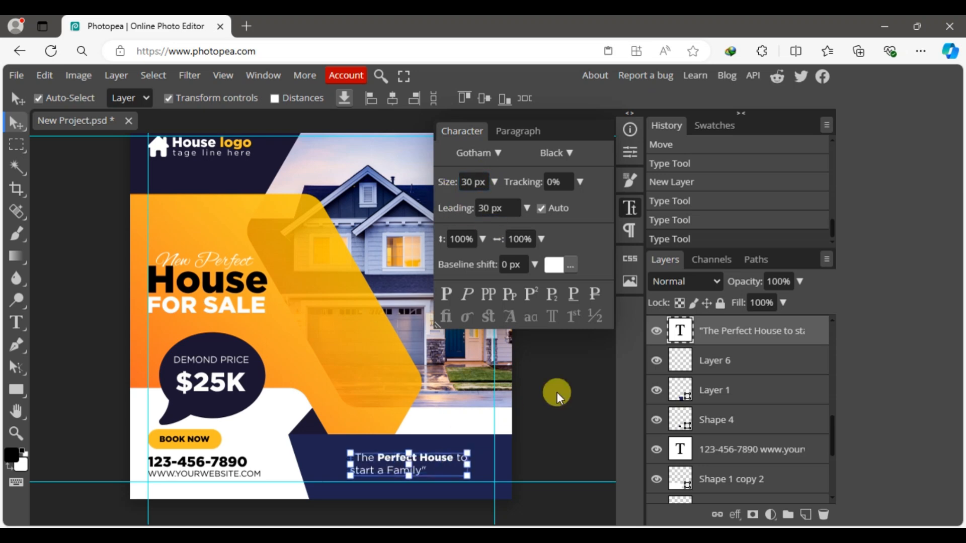
pyautogui.click(78, 302)
# Step: Nudge the quote text slightly upward within the navy block
pyautogui.click(436, 456)
pyautogui.click(483, 95)
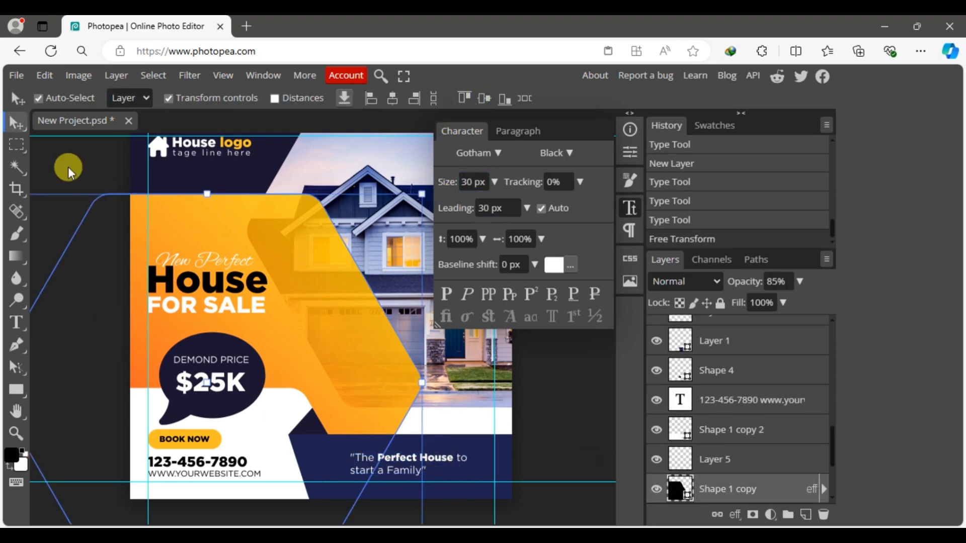
pyautogui.click(66, 167)
pyautogui.moveTo(448, 460); pyautogui.dragTo(449, 457)
pyautogui.click(624, 226)
pyautogui.click(578, 337)
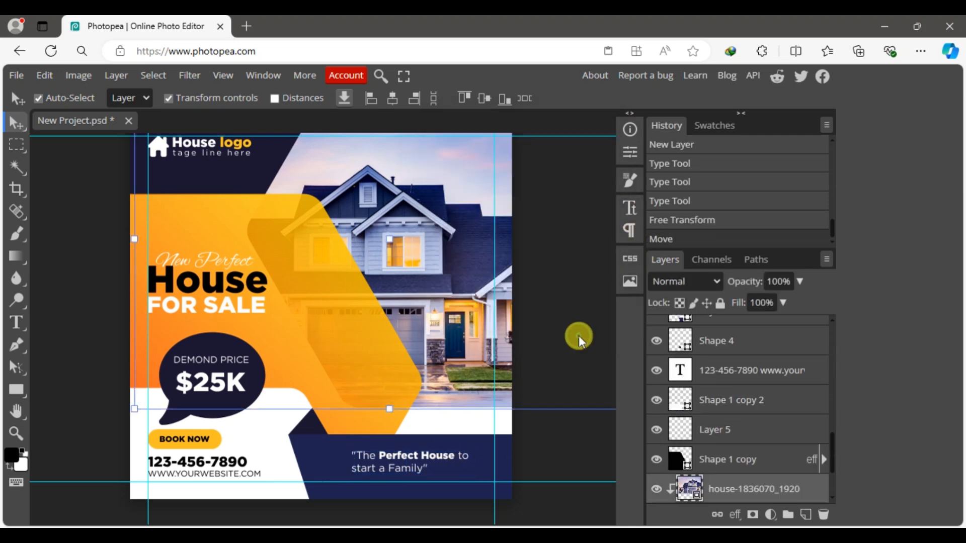
# Step: Add a white 15 px outside Stroke to Shape 1, the hexagon that holds the house photo
pyautogui.scroll(-1, 765, 453)
pyautogui.click(729, 436)
pyautogui.click(735, 515)
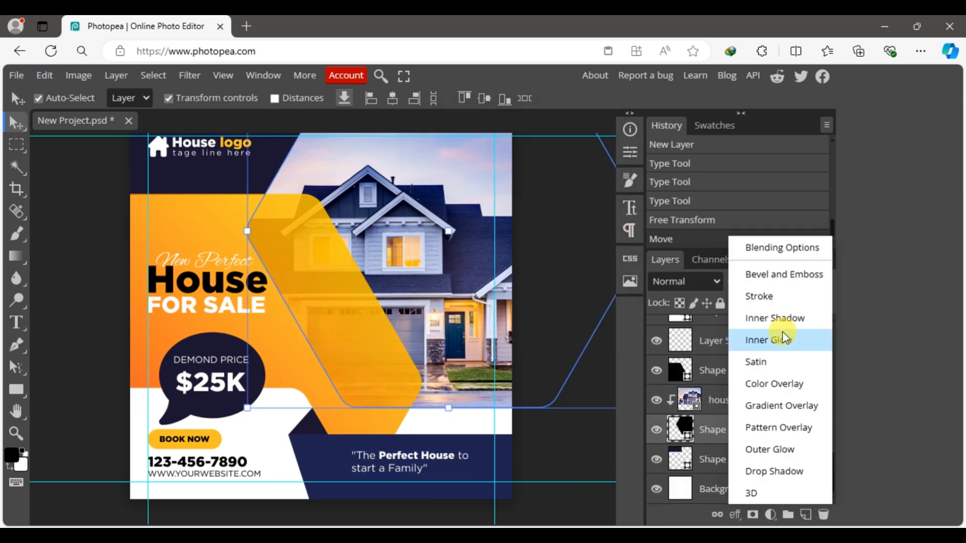
pyautogui.click(763, 297)
pyautogui.click(398, 249)
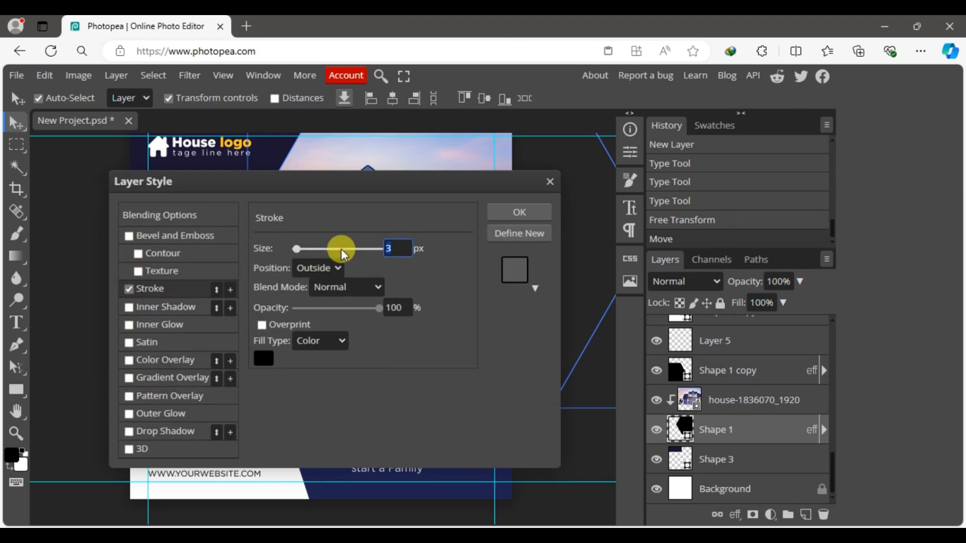
pyautogui.click(388, 304)
pyautogui.click(258, 354)
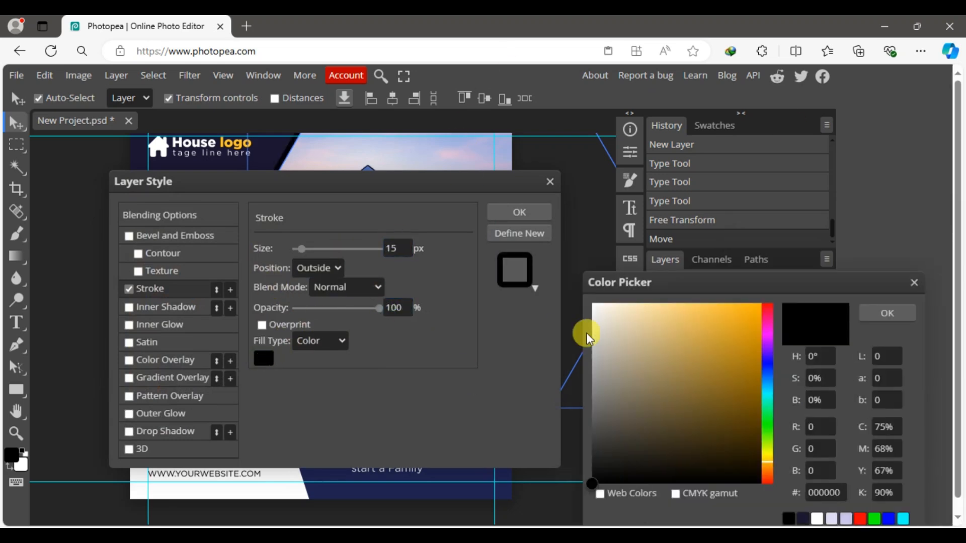
pyautogui.moveTo(593, 335); pyautogui.dragTo(590, 302)
pyautogui.click(887, 313)
pyautogui.moveTo(426, 182); pyautogui.dragTo(707, 165)
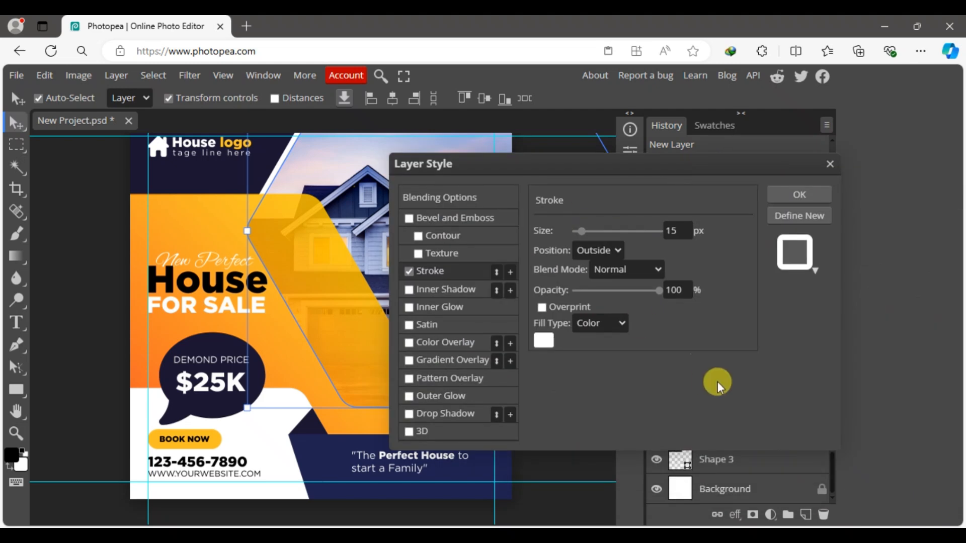
# Step: Add a Drop Shadow to Shape 1 with a distance of 20 px and a size of 25 px
pyautogui.click(429, 418)
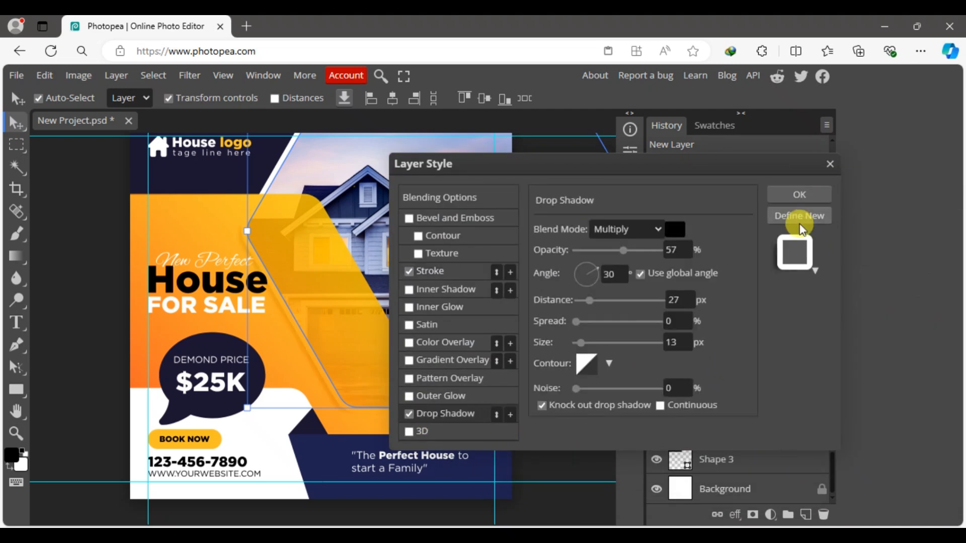
pyautogui.click(676, 300)
pyautogui.write('20')
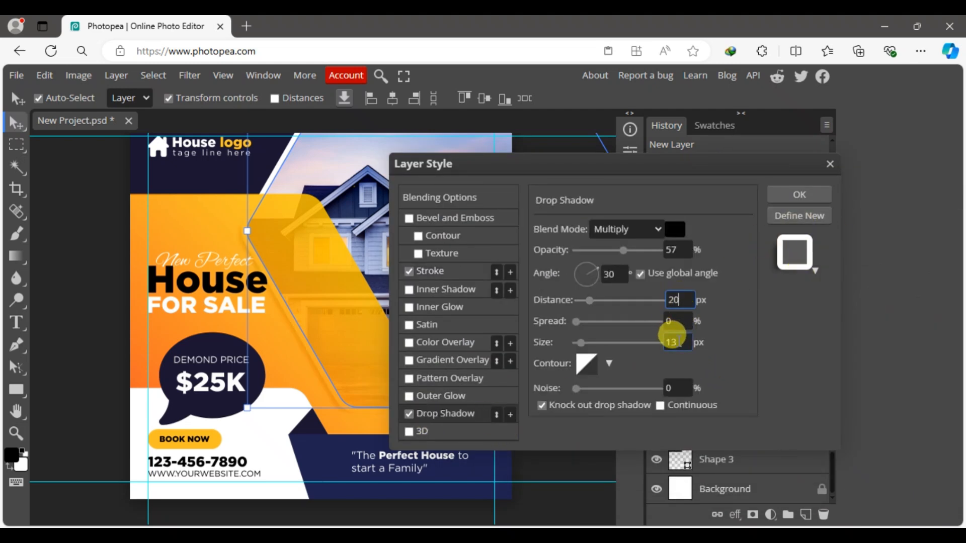
pyautogui.click(674, 338)
pyautogui.write('25')
pyautogui.click(798, 195)
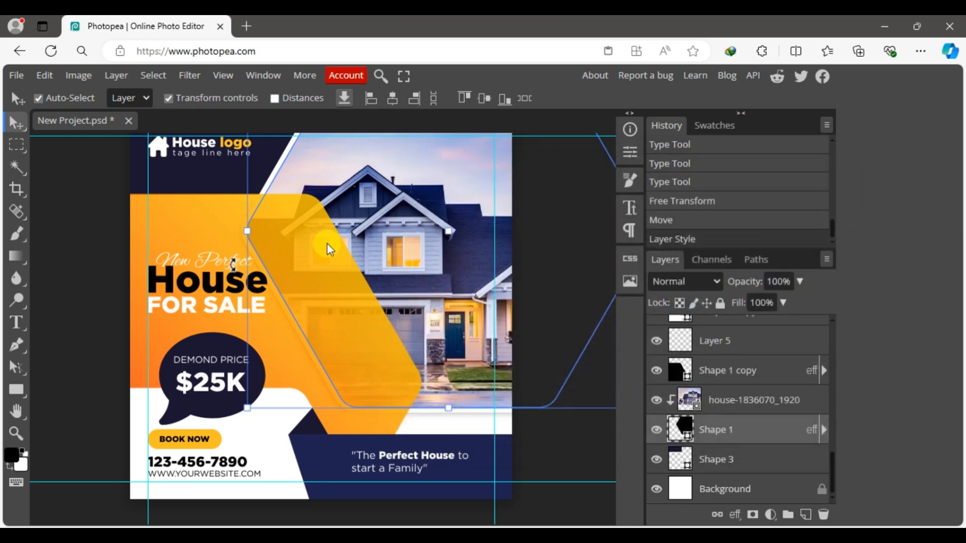
pyautogui.click(82, 229)
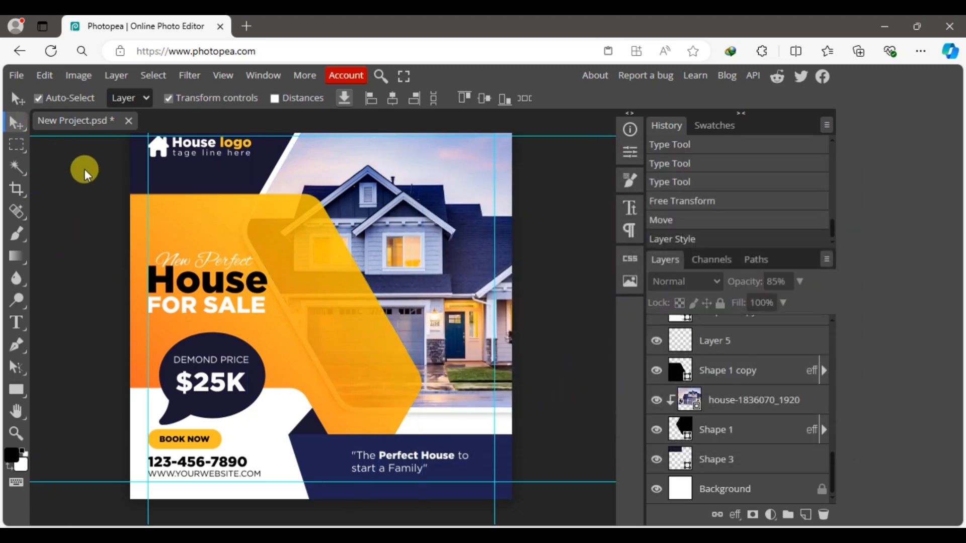
# Step: Examine the finished post up close from the logo and headline down to the contact details and quote
pyautogui.hotkey('ctrl', '-')
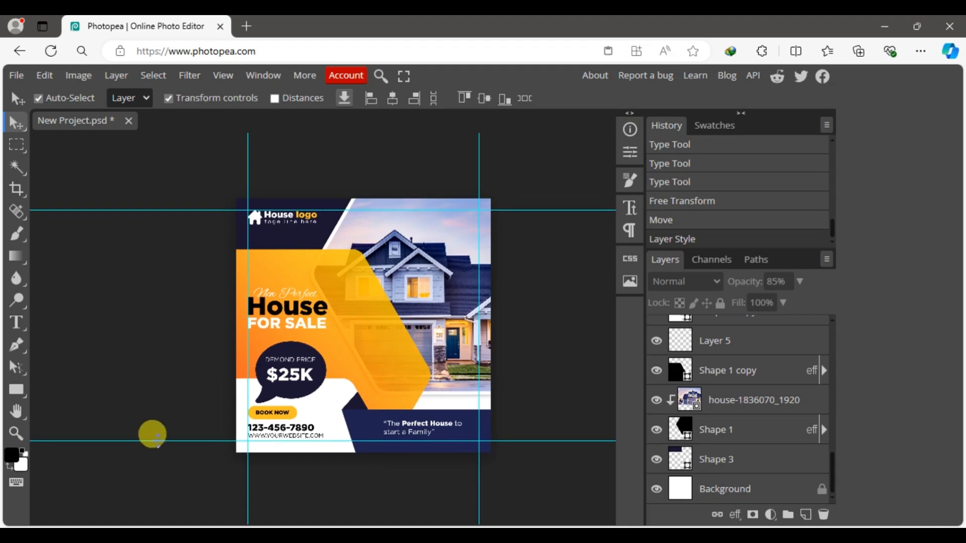
pyautogui.press('z')
pyautogui.click(385, 445)
pyautogui.moveTo(445, 246); pyautogui.dragTo(479, 315)
pyautogui.click(472, 310)
pyautogui.moveTo(465, 197); pyautogui.dragTo(463, 253)
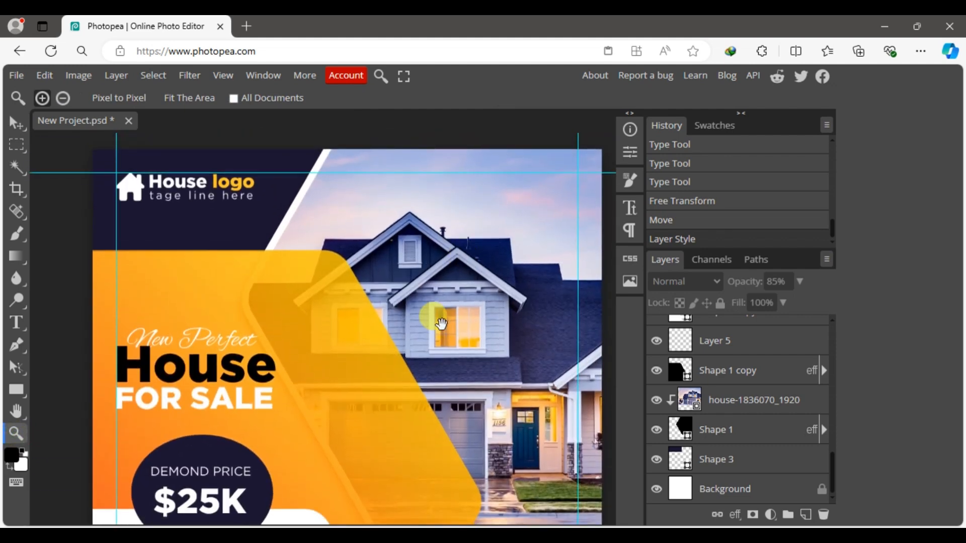
pyautogui.moveTo(433, 378); pyautogui.dragTo(432, 337)
pyautogui.moveTo(425, 403); pyautogui.dragTo(426, 338)
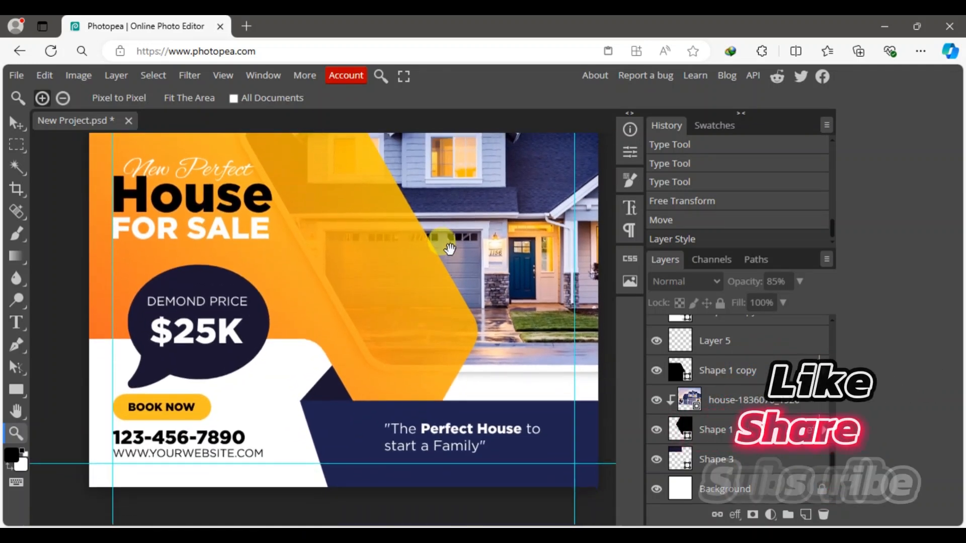
pyautogui.moveTo(448, 277); pyautogui.dragTo(446, 298)
pyautogui.moveTo(435, 170); pyautogui.dragTo(433, 281)
pyautogui.moveTo(432, 225); pyautogui.dragTo(432, 274)
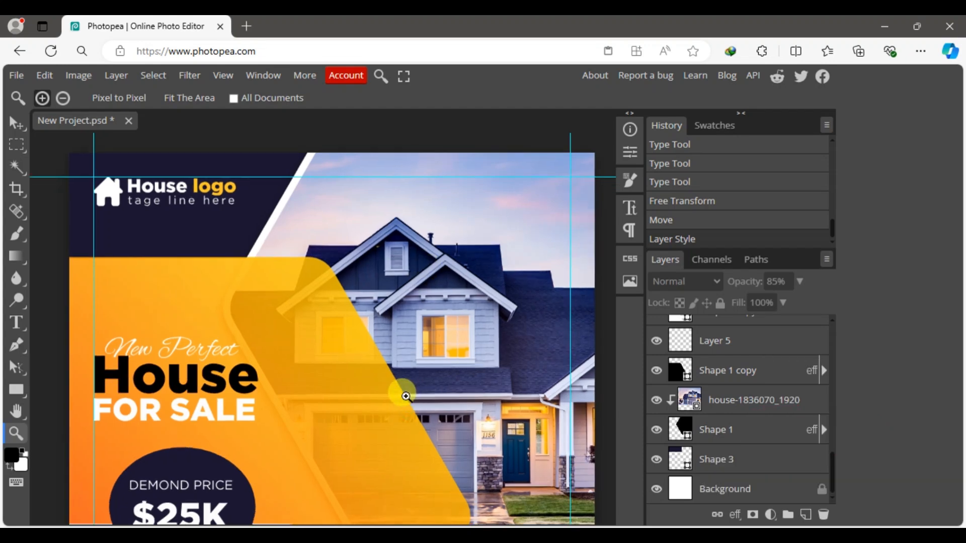
pyautogui.scroll(-3, 408, 400)
pyautogui.scroll(2, 406, 397)
pyautogui.scroll(1, 407, 397)
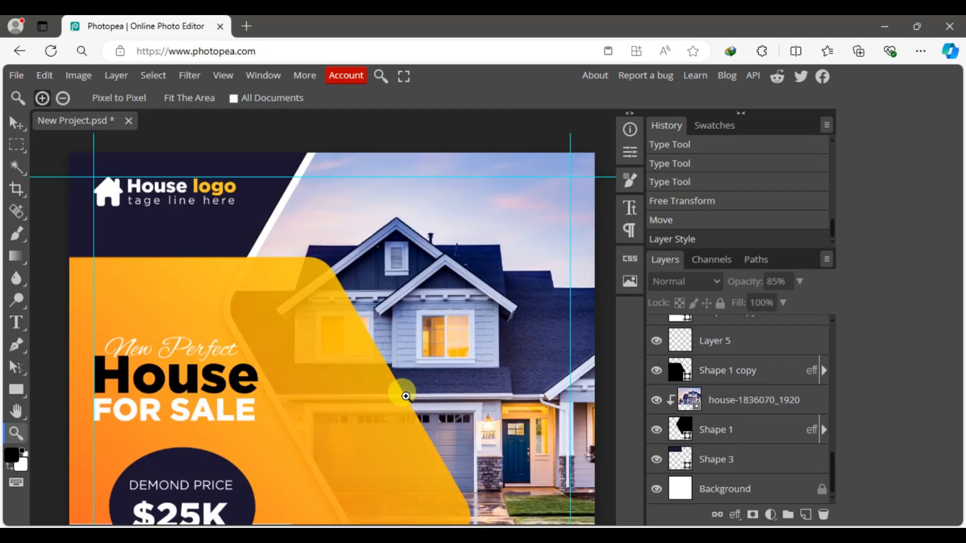